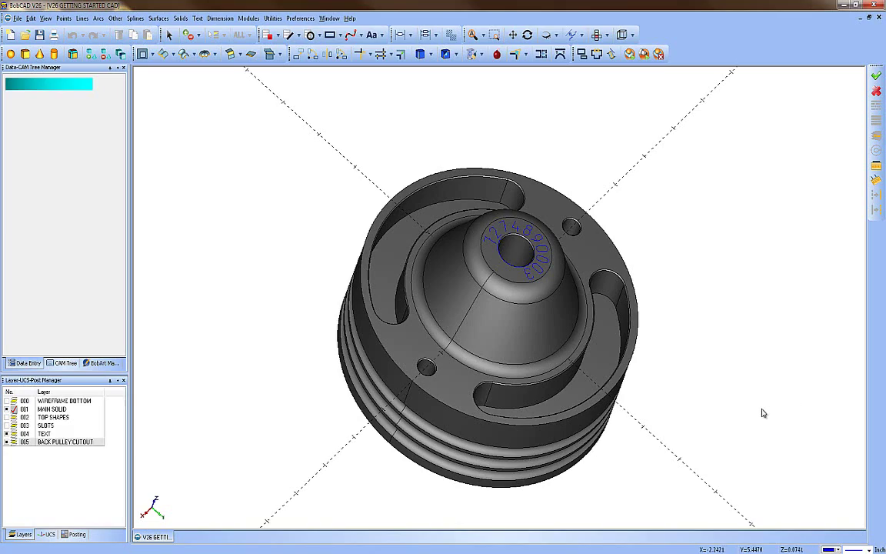
{"action": "left_click_drag", "start_coordinate": [768, 378], "coordinate": [647, 407]}
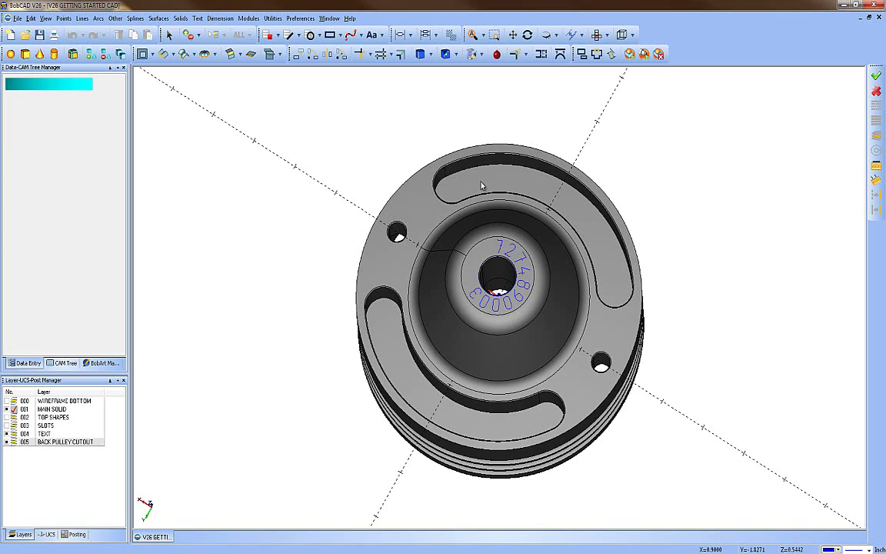
{"action": "middle_click_drag", "start_coordinate": [445, 353], "coordinate": [515, 312]}
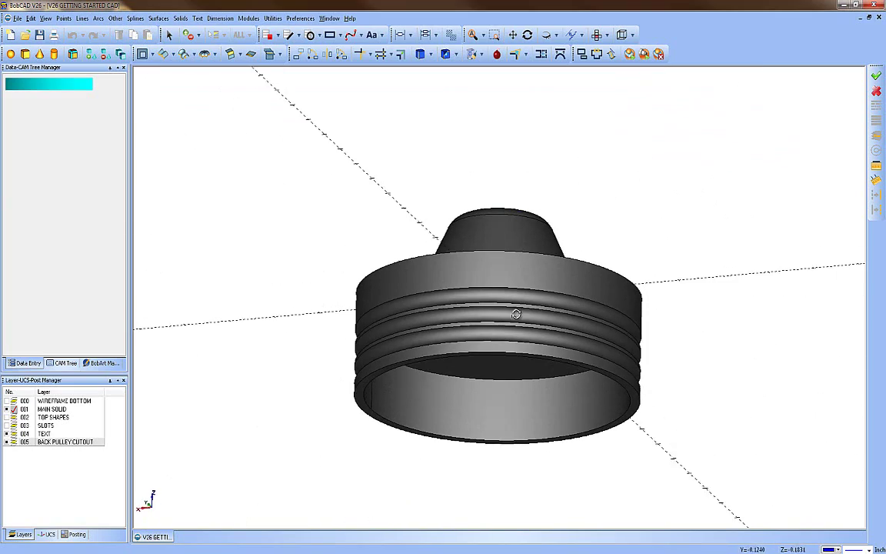
{"action": "middle_click_drag", "start_coordinate": [514, 381], "coordinate": [436, 434]}
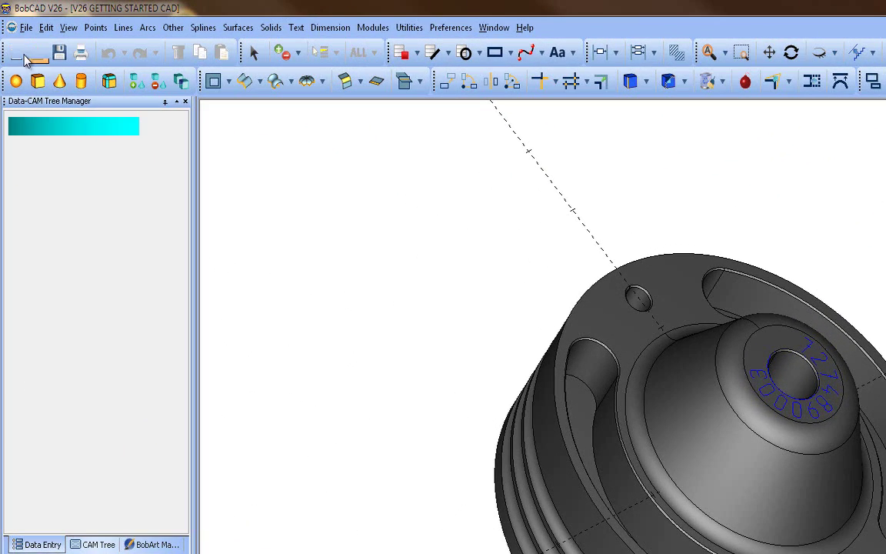
Create a new blank drawing and dismiss the machining job setup.
{"action": "left_click", "coordinate": [26, 28]}
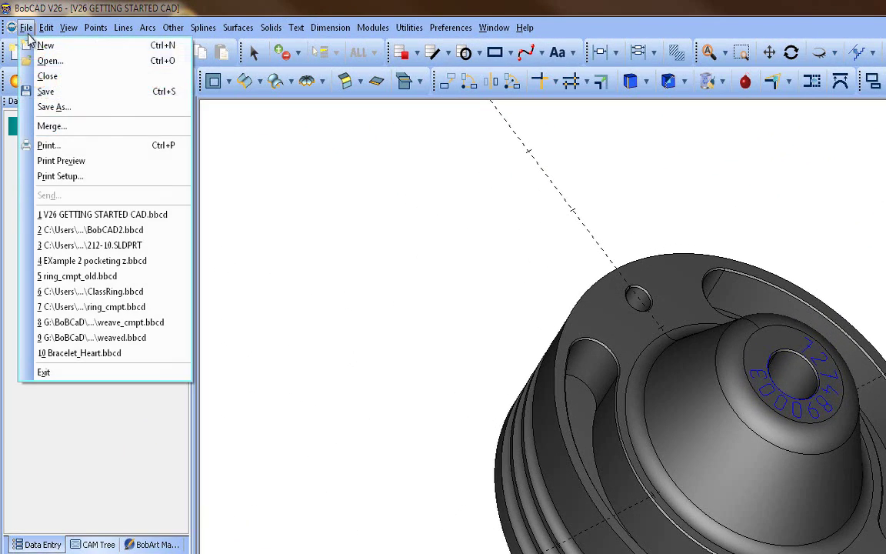
{"action": "left_click", "coordinate": [43, 45]}
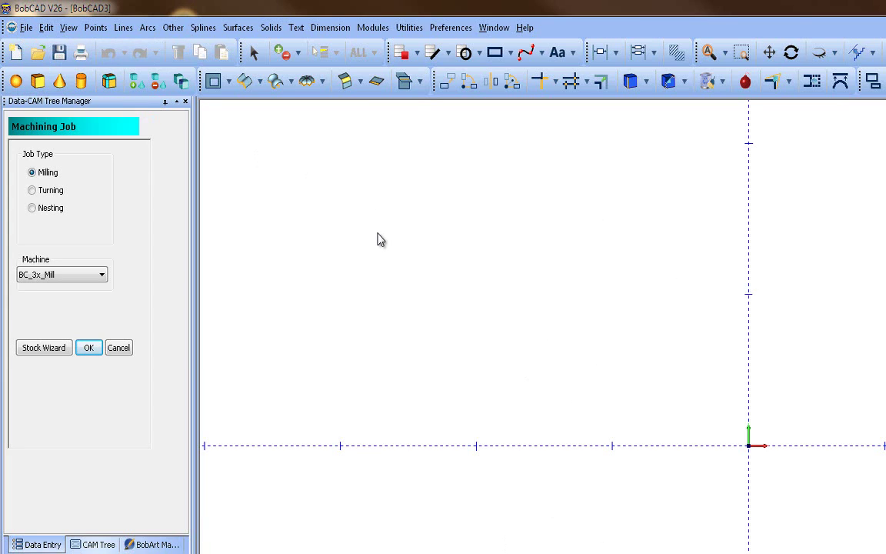
{"action": "left_click", "coordinate": [119, 349]}
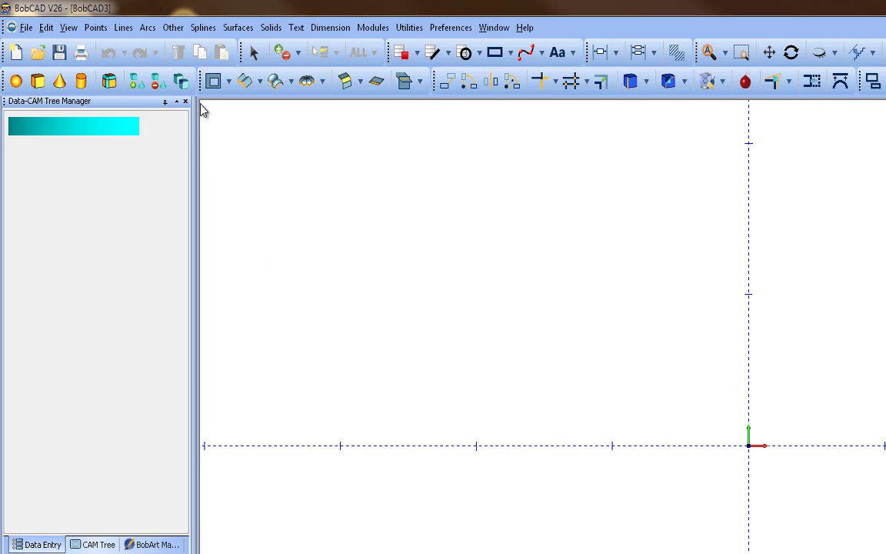
Draw a full circle of radius 3 centred on the origin using arc coordinates.
{"action": "left_click", "coordinate": [147, 28]}
{"action": "left_click", "coordinate": [159, 62]}
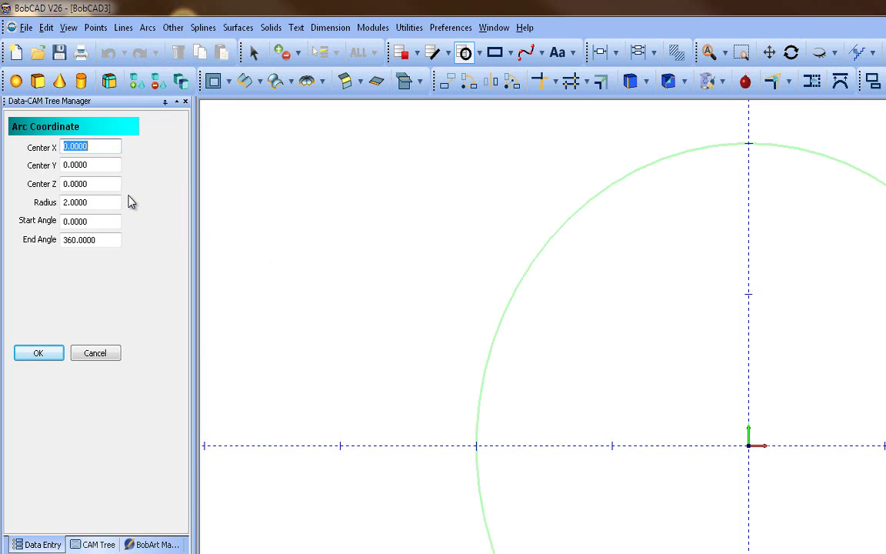
{"action": "key", "text": "Tab"}
{"action": "key", "text": "Tab"}
{"action": "key", "text": "Tab"}
{"action": "type", "text": "3"}
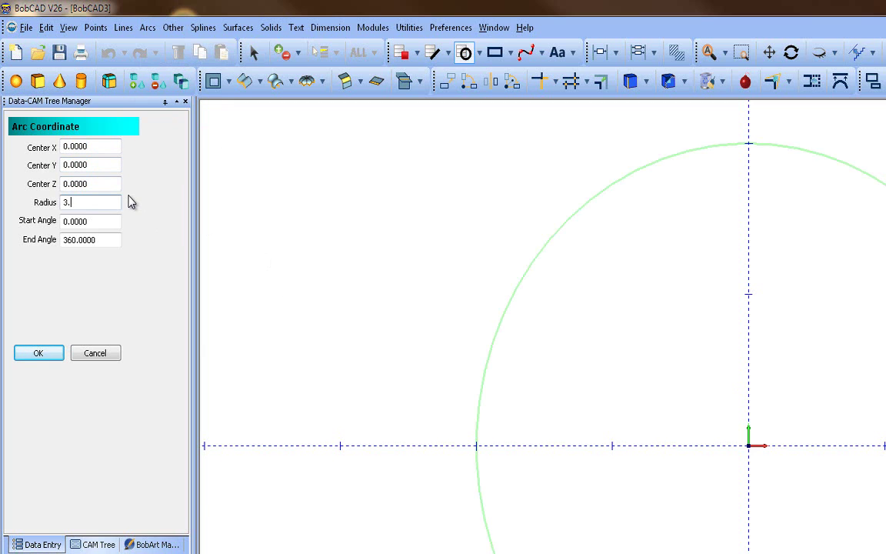
{"action": "key", "text": "Tab"}
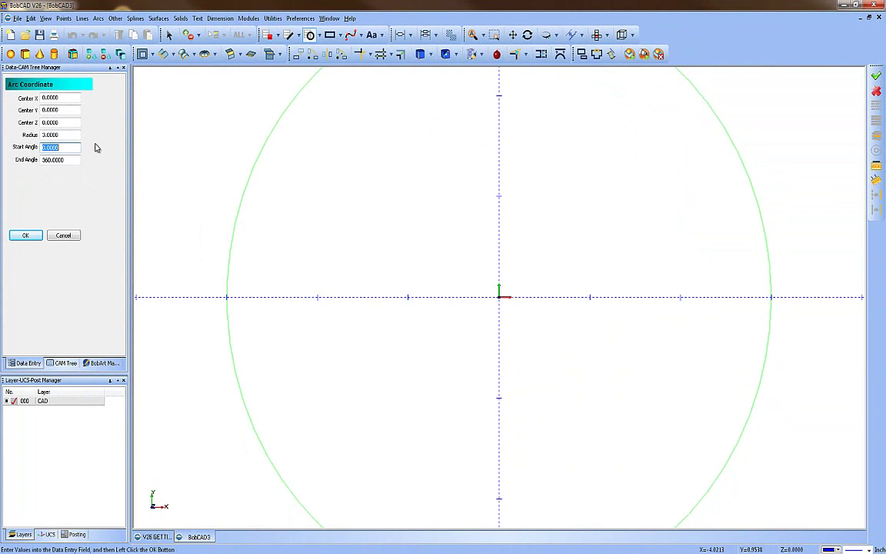
{"action": "left_click", "coordinate": [41, 237]}
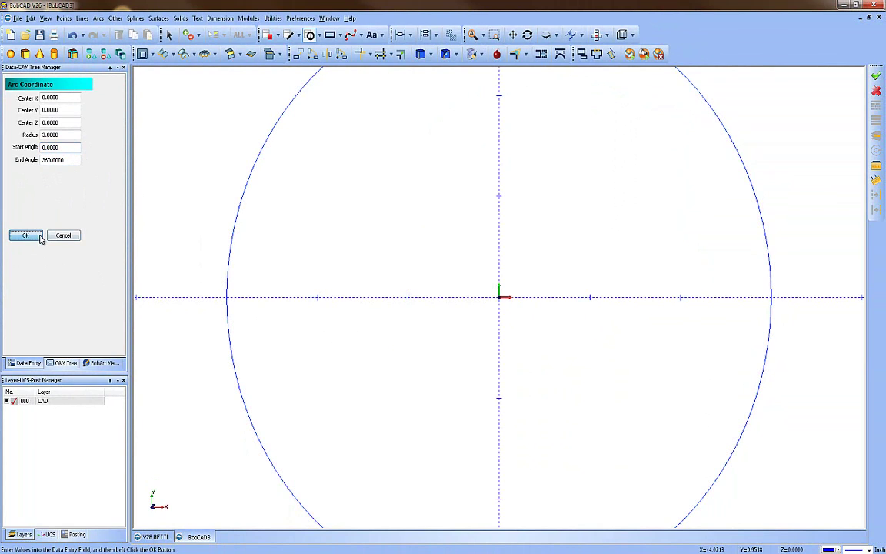
Draw a full circle of radius 0.1875 centred at X 2.5, Y 0.
{"action": "left_click", "coordinate": [475, 35]}
{"action": "left_click_drag", "start_coordinate": [67, 139], "coordinate": [16, 142]}
{"action": "type", "text": ".1875"}
{"action": "key", "text": "Tab"}
{"action": "left_click_drag", "start_coordinate": [47, 99], "coordinate": [59, 98]}
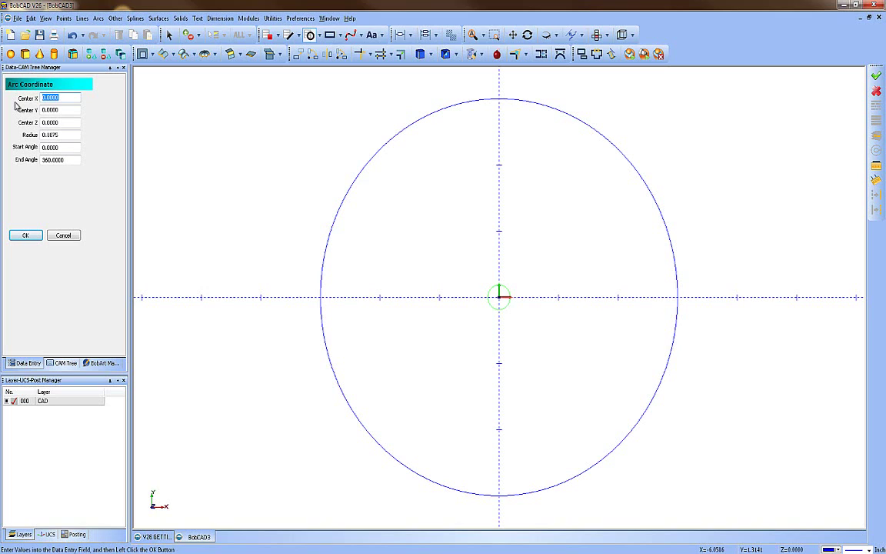
{"action": "type", "text": "2.5"}
{"action": "key", "text": "Tab"}
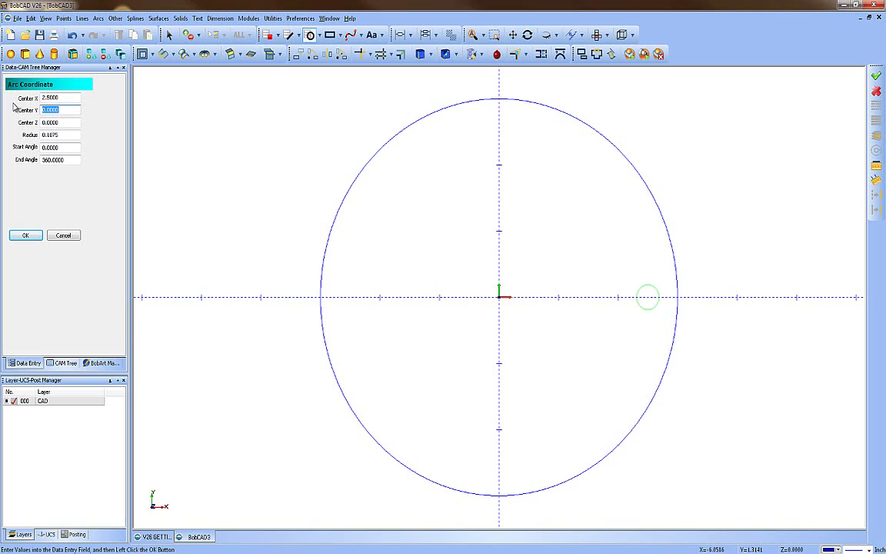
{"action": "left_click", "coordinate": [28, 235]}
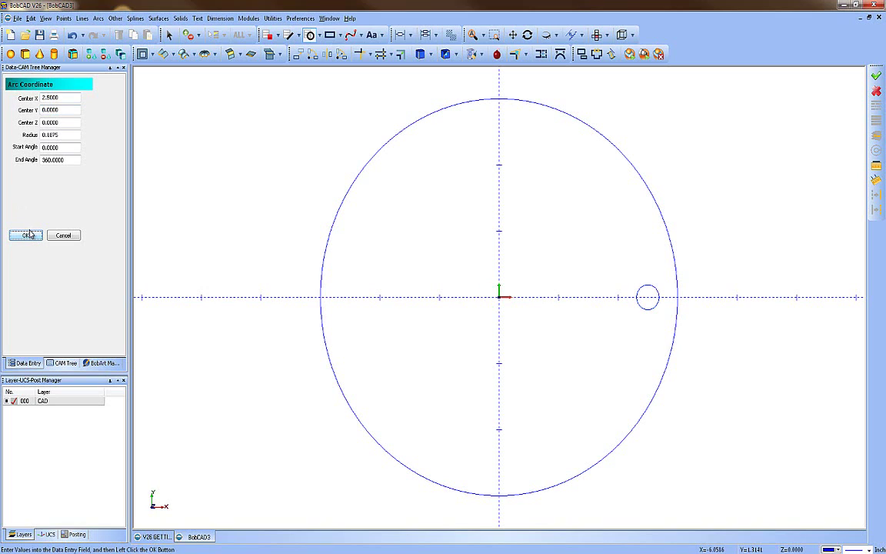
Add a matching small circle on the opposite side, centred at X -2.5.
{"action": "left_click", "coordinate": [43, 98]}
{"action": "type", "text": "-"}
{"action": "left_click", "coordinate": [25, 236]}
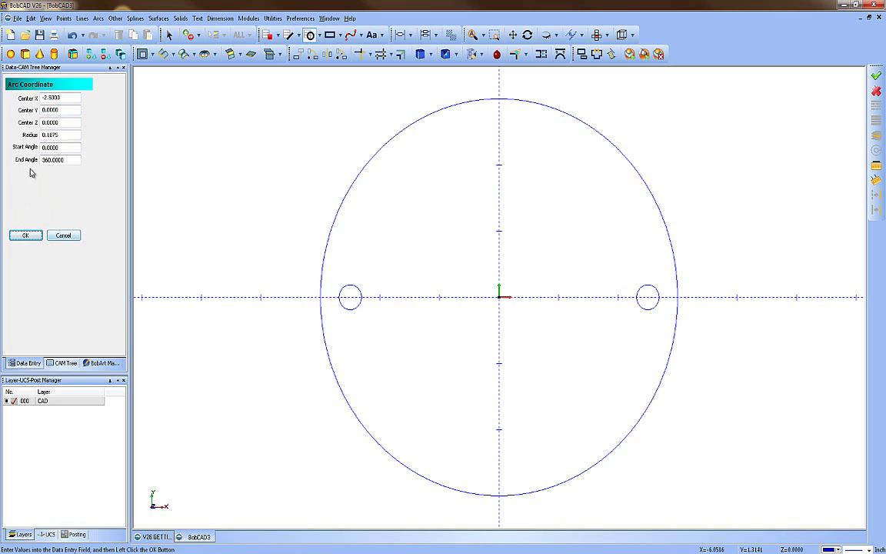
Draw a circle of radius 0.375 centred on the origin and finish drawing arcs.
{"action": "double_click", "coordinate": [57, 98]}
{"action": "type", "text": "0"}
{"action": "key", "text": "Tab"}
{"action": "key", "text": "Tab"}
{"action": "key", "text": "Tab"}
{"action": "type", "text": ".3"}
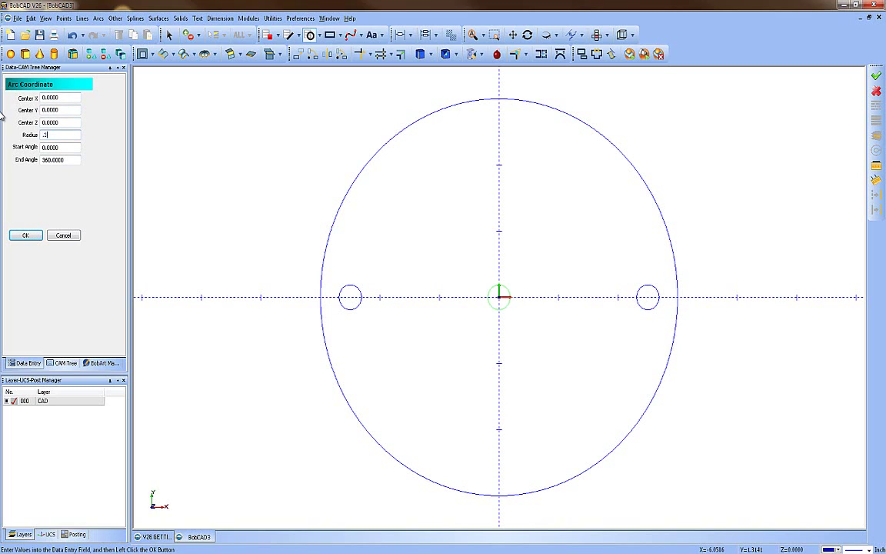
{"action": "left_click", "coordinate": [26, 235]}
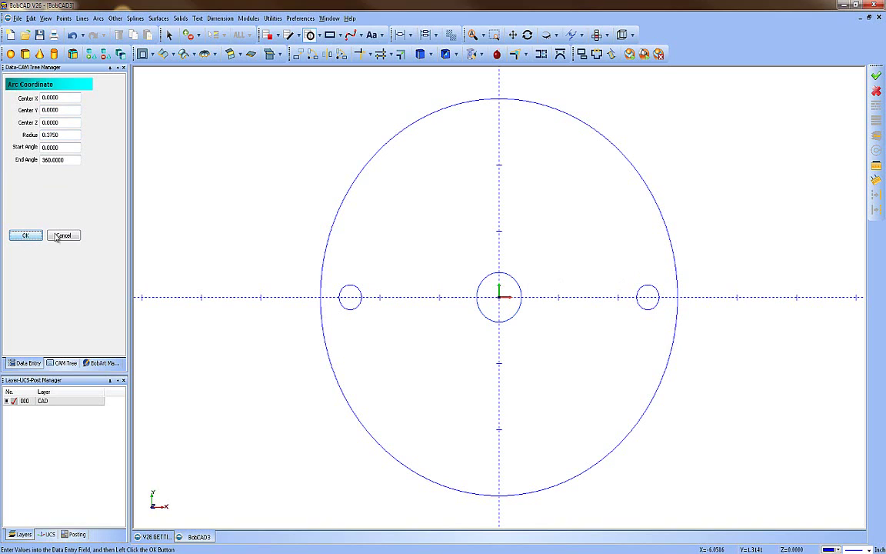
{"action": "left_click", "coordinate": [63, 236]}
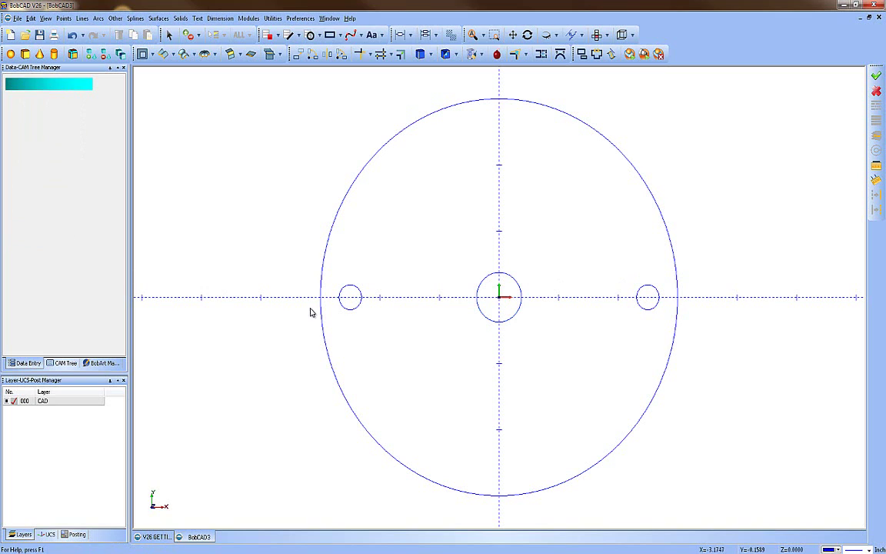
Switch to the ISO 2 view and rename the CAD layer as BOTTOM WIREFRAME.
{"action": "left_click", "coordinate": [607, 38]}
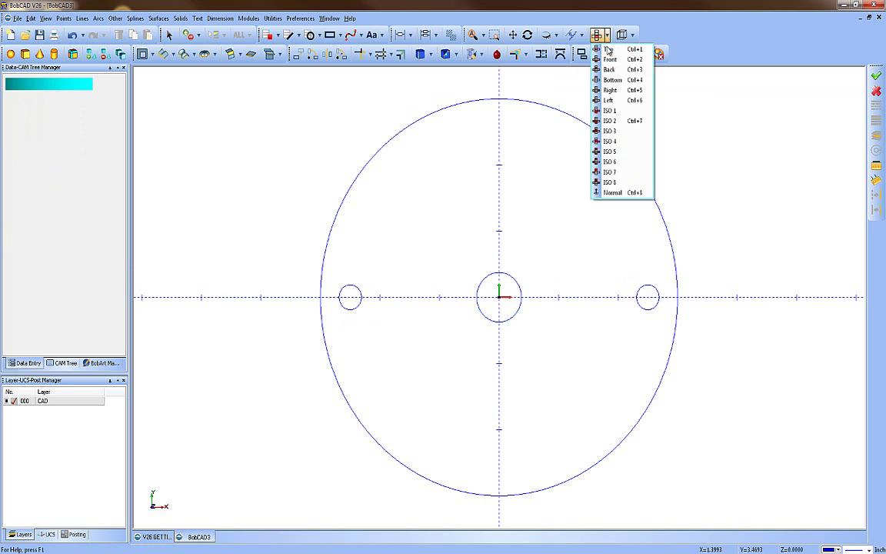
{"action": "left_click", "coordinate": [607, 119]}
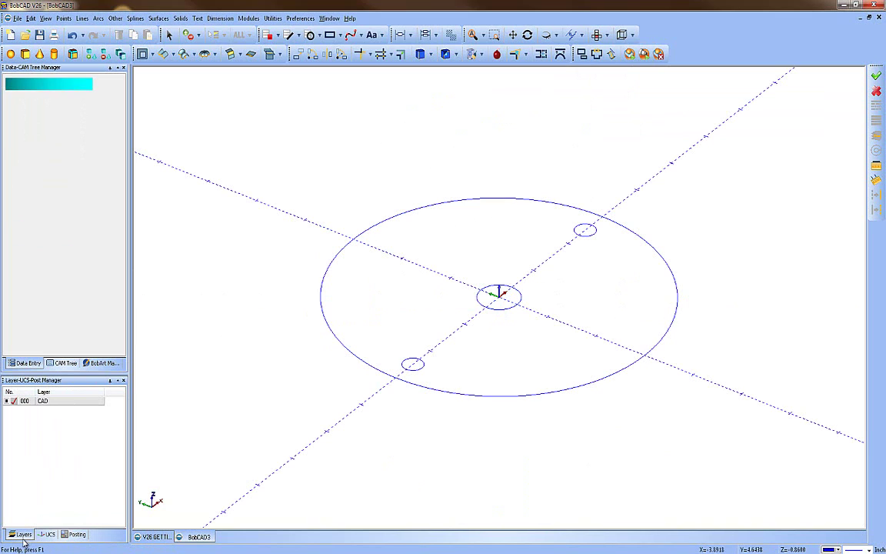
{"action": "right_click", "coordinate": [68, 419]}
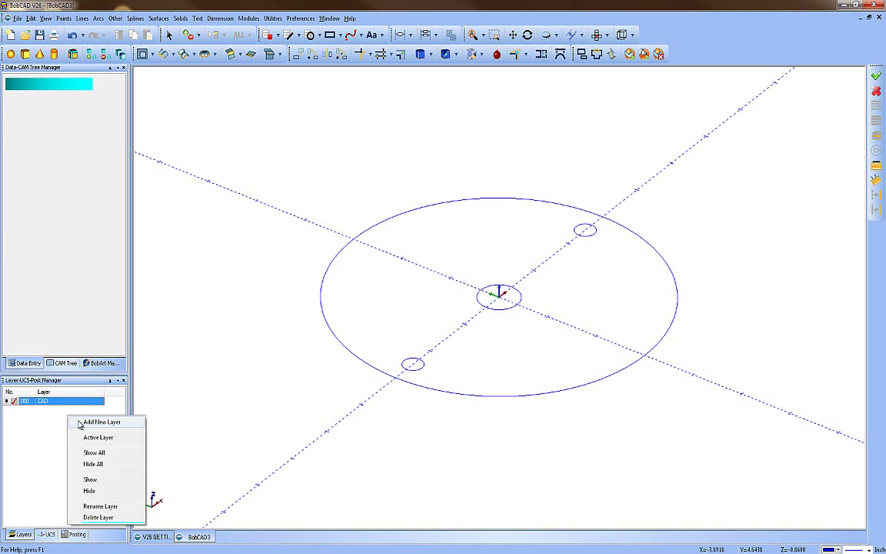
{"action": "left_click", "coordinate": [93, 507]}
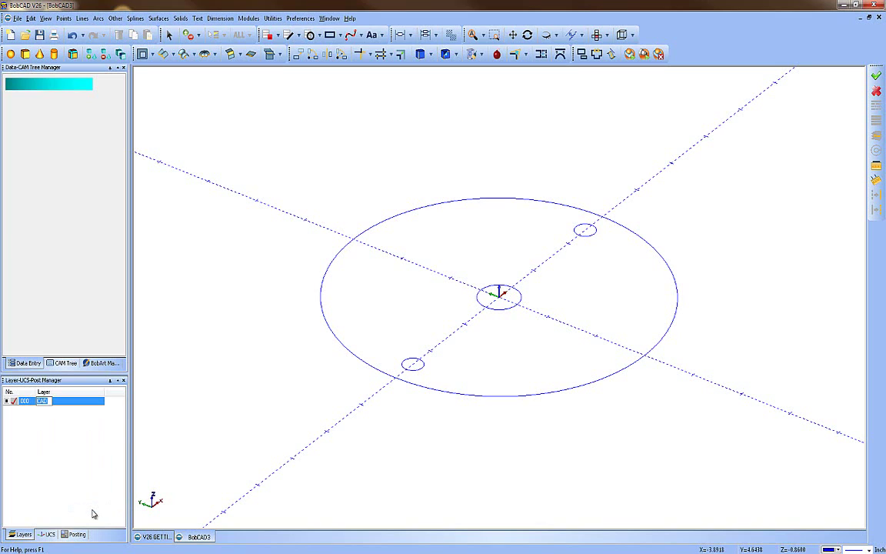
{"action": "type", "text": "BOTTOM WIREFRAME"}
{"action": "key", "text": "Return"}
Add a new layer named MAIN SOLID and make it the active layer.
{"action": "right_click", "coordinate": [37, 418]}
{"action": "left_click", "coordinate": [54, 422]}
{"action": "type", "text": "M"}
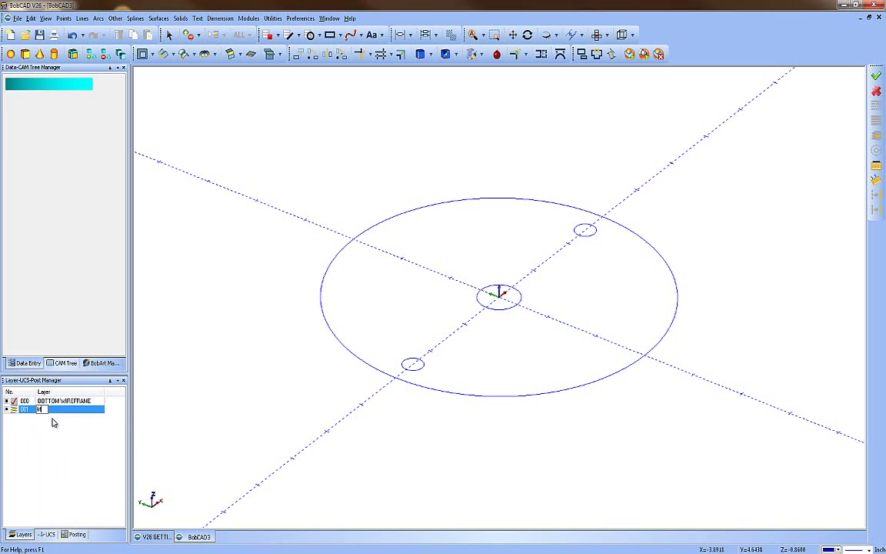
{"action": "type", "text": "AIN SOLID"}
{"action": "key", "text": "Return"}
{"action": "left_click", "coordinate": [14, 410]}
Toggle the visibility of the BOTTOM WIREFRAME layer off and back on.
{"action": "left_click", "coordinate": [7, 401]}
{"action": "left_click", "coordinate": [7, 402]}
{"action": "left_click", "coordinate": [7, 401]}
{"action": "left_click", "coordinate": [6, 402]}
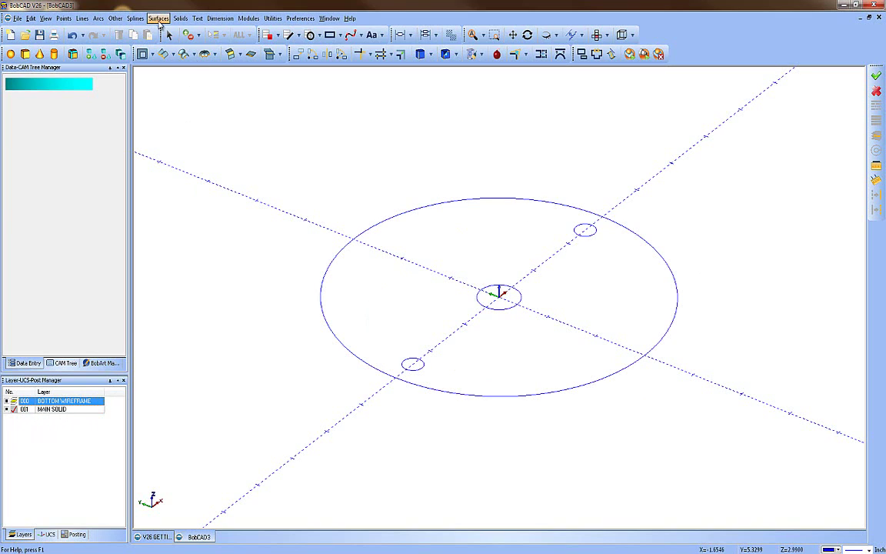
Extrude all four circles by -2 along the Z axis with caps to form the base solid with its holes.
{"action": "left_click", "coordinate": [160, 18]}
{"action": "left_click", "coordinate": [176, 64]}
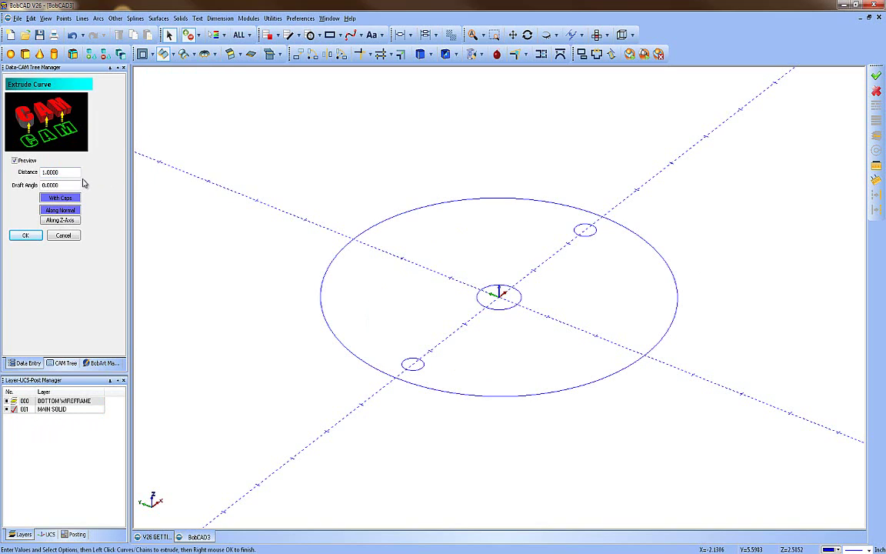
{"action": "left_click_drag", "start_coordinate": [69, 172], "coordinate": [28, 174]}
{"action": "type", "text": "-2"}
{"action": "left_click", "coordinate": [68, 219]}
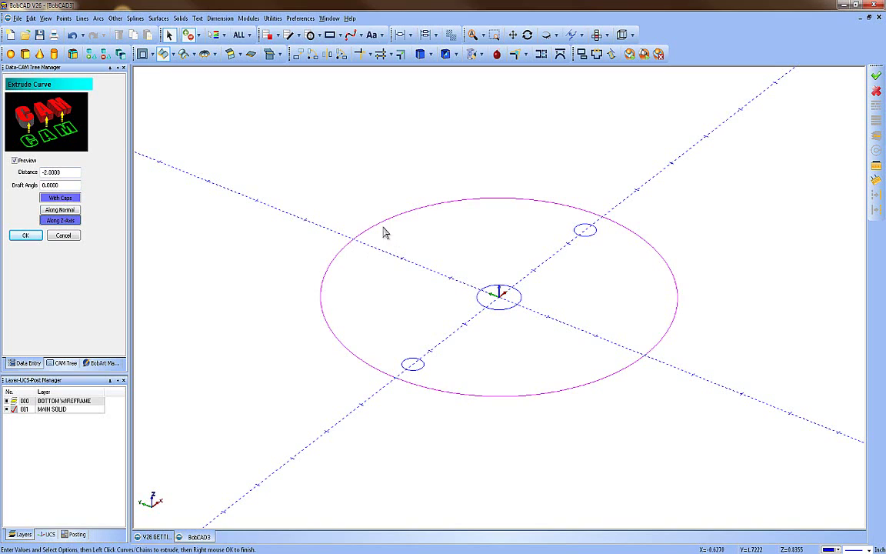
{"action": "left_click_drag", "start_coordinate": [257, 169], "coordinate": [714, 435]}
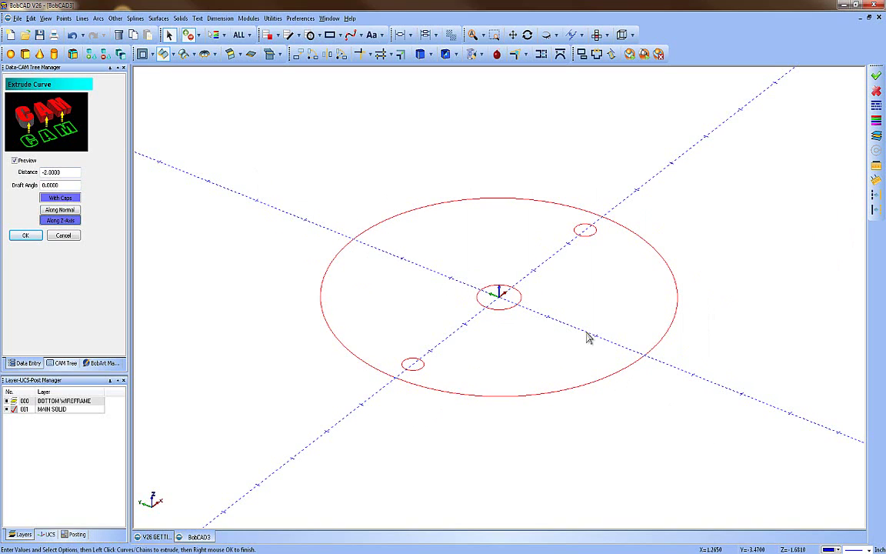
{"action": "right_click", "coordinate": [288, 205]}
{"action": "left_click", "coordinate": [299, 208]}
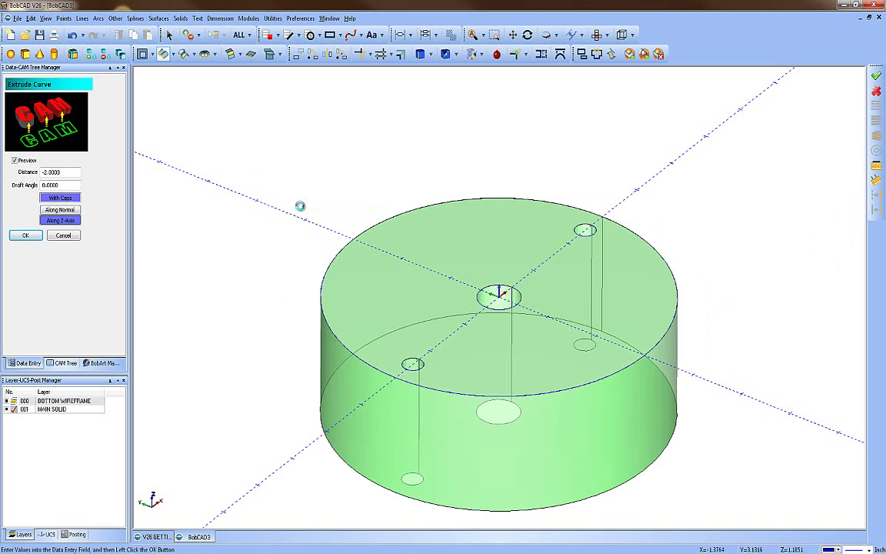
{"action": "left_click", "coordinate": [32, 239]}
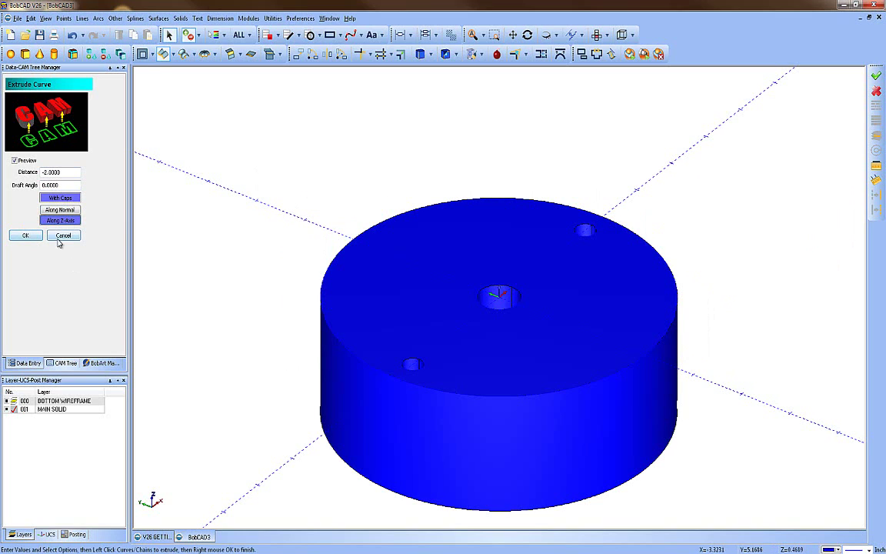
{"action": "left_click", "coordinate": [60, 237]}
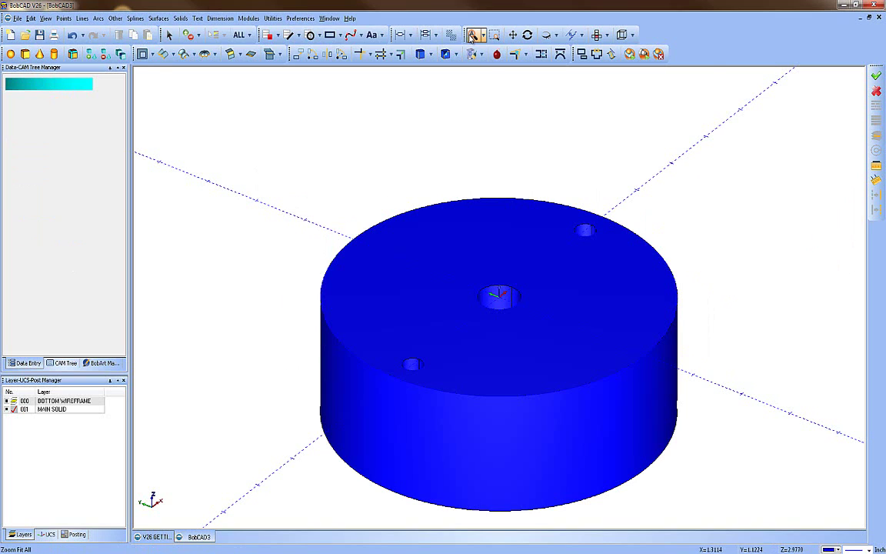
Create a solid cone at the origin with top radius 1, base radius 1.75 and height 1.5.
{"action": "left_click", "coordinate": [445, 53]}
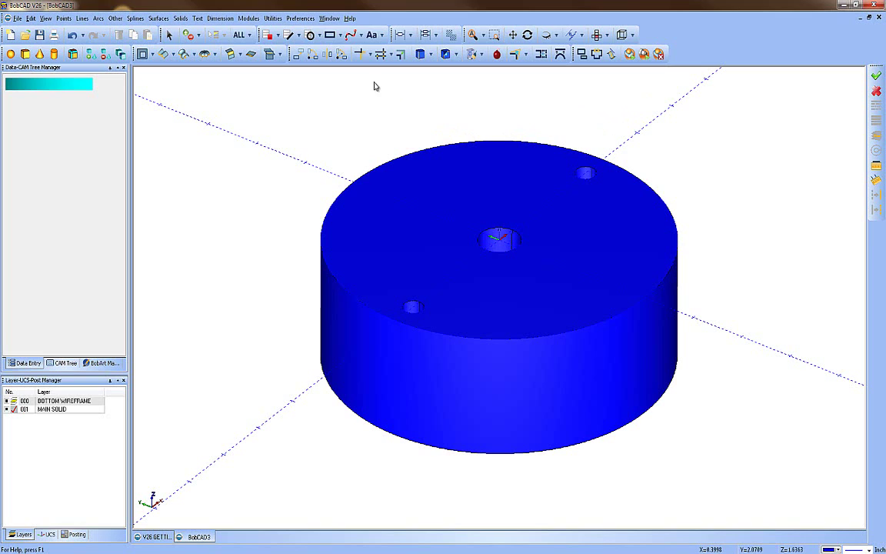
{"action": "left_click", "coordinate": [180, 17]}
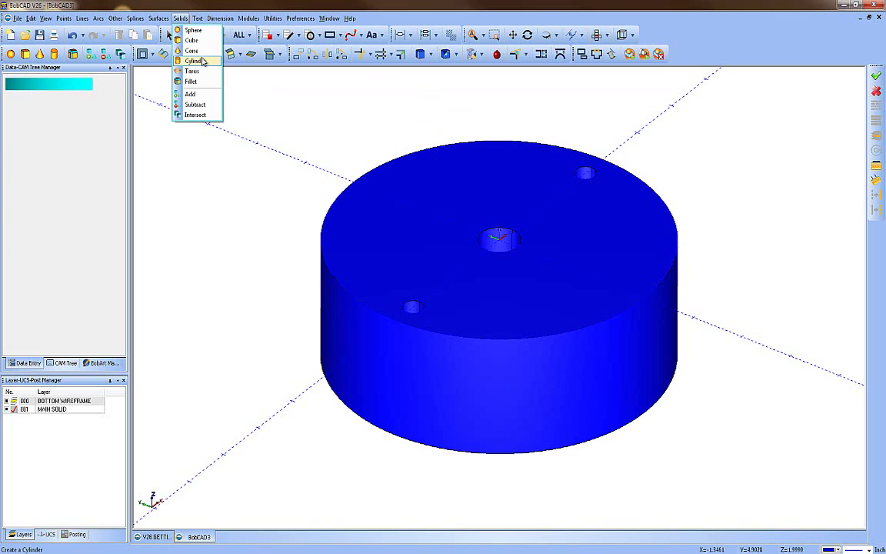
{"action": "left_click", "coordinate": [192, 51]}
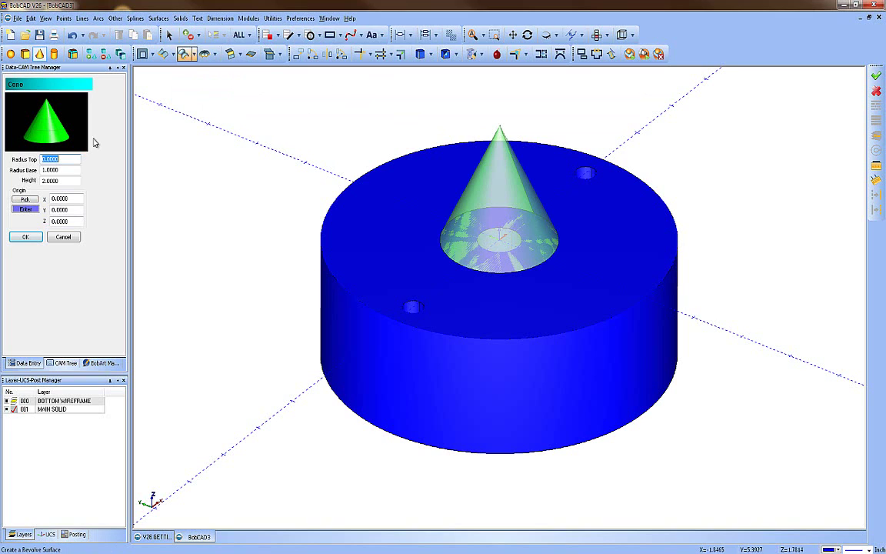
{"action": "type", "text": "1"}
{"action": "key", "text": "Tab"}
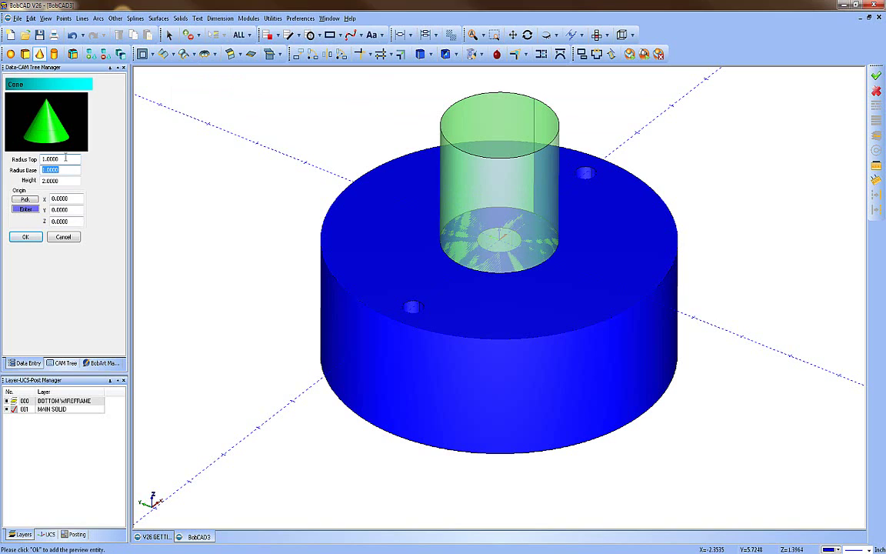
{"action": "type", "text": "1.75"}
{"action": "key", "text": "Tab"}
{"action": "type", "text": "1.5000"}
{"action": "key", "text": "Tab"}
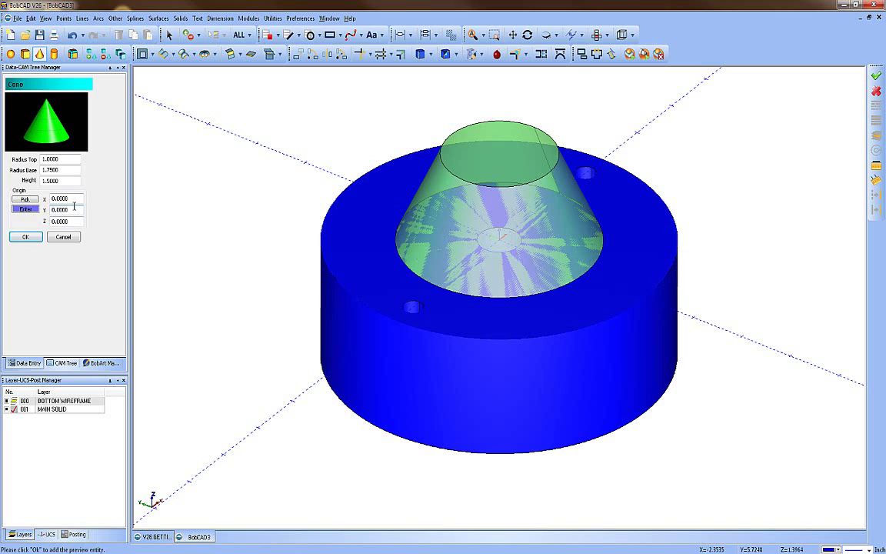
{"action": "left_click", "coordinate": [27, 237]}
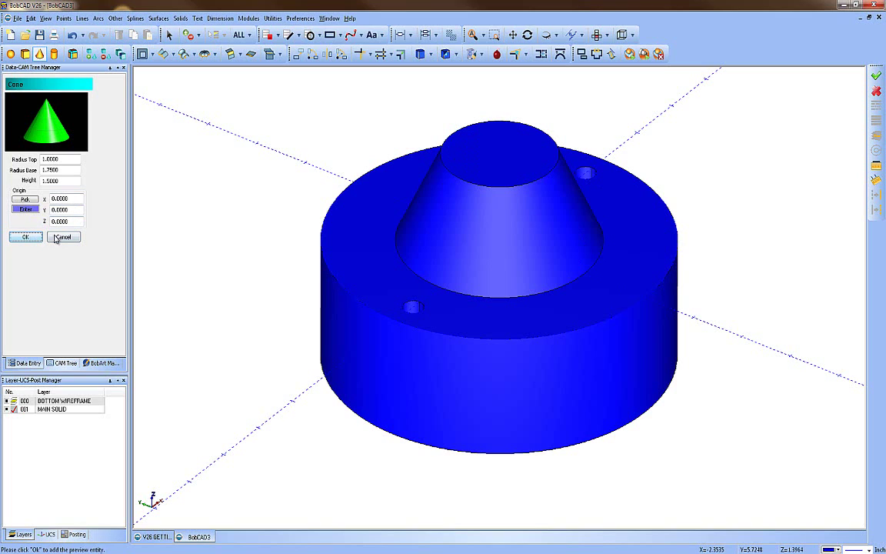
Join the base solid and the truncated cone into one solid with a Boolean add.
{"action": "left_click", "coordinate": [61, 237]}
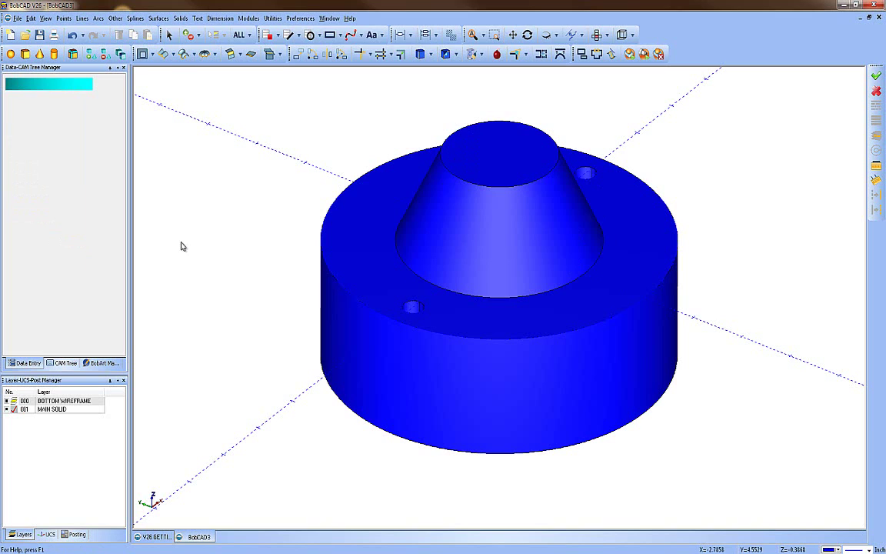
{"action": "left_click", "coordinate": [169, 35]}
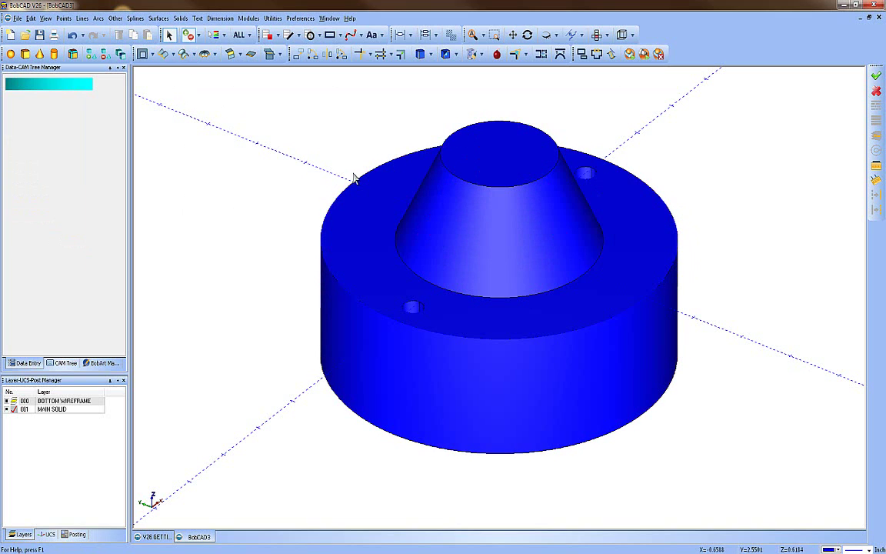
{"action": "left_click", "coordinate": [181, 19]}
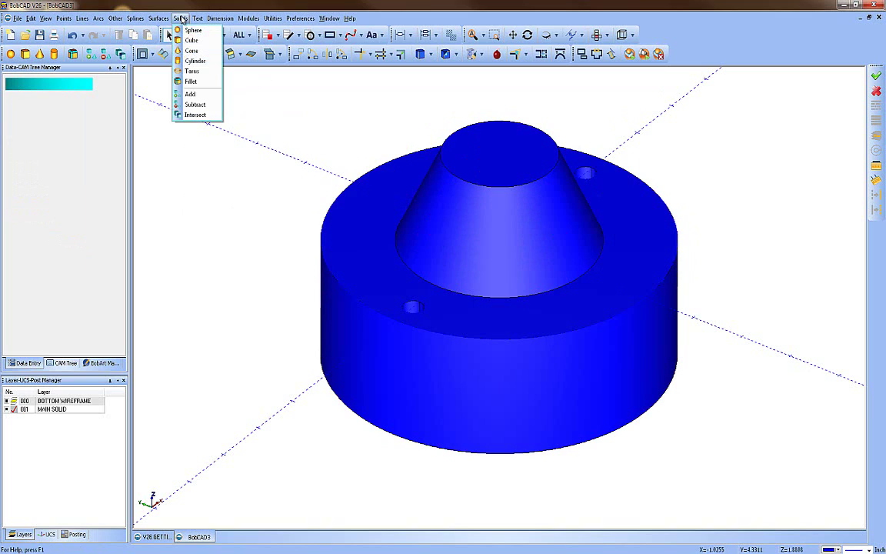
{"action": "left_click", "coordinate": [214, 95]}
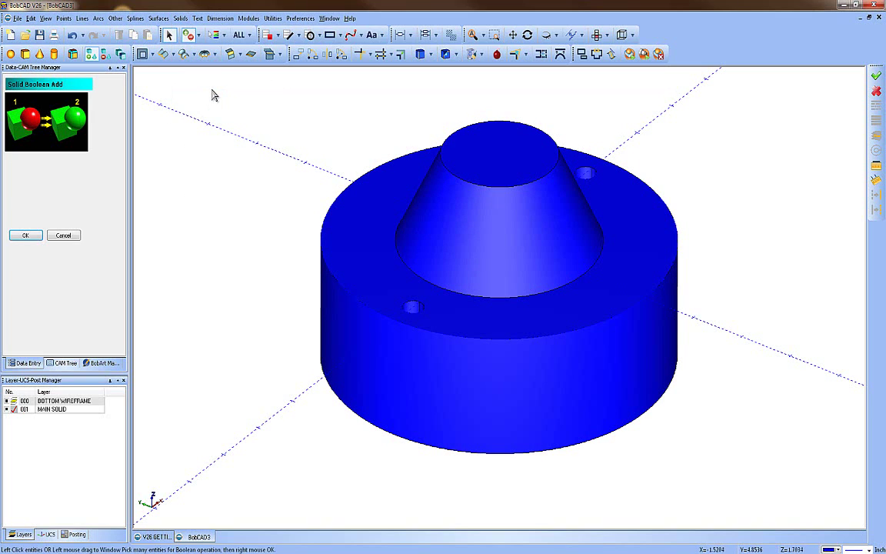
{"action": "left_click", "coordinate": [342, 204]}
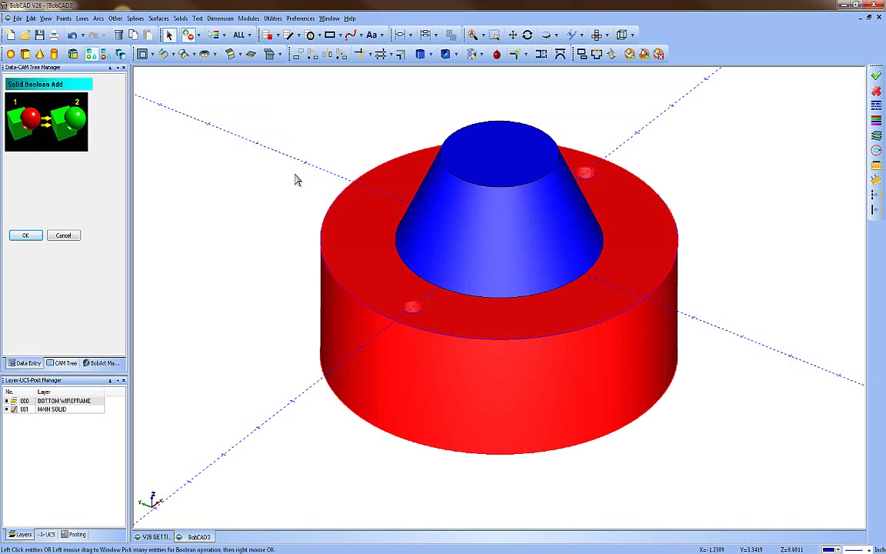
{"action": "left_click", "coordinate": [427, 206]}
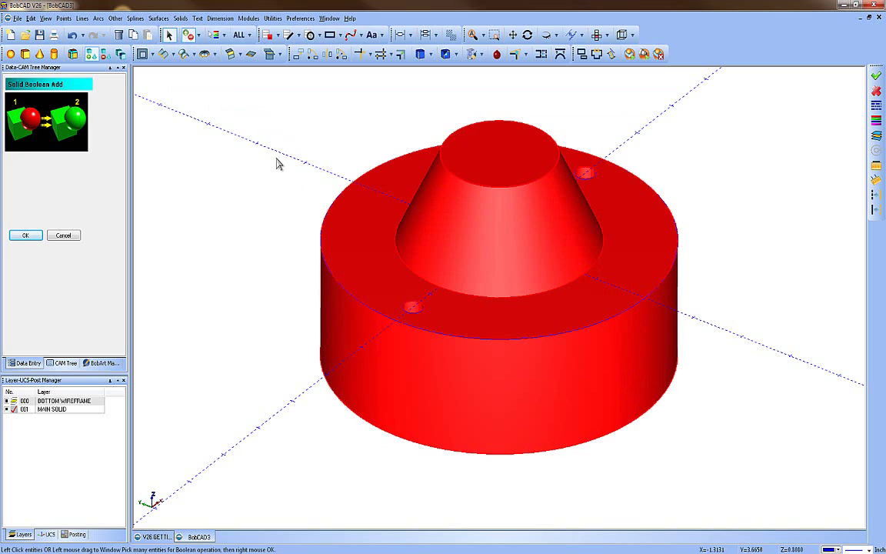
{"action": "left_click", "coordinate": [25, 236]}
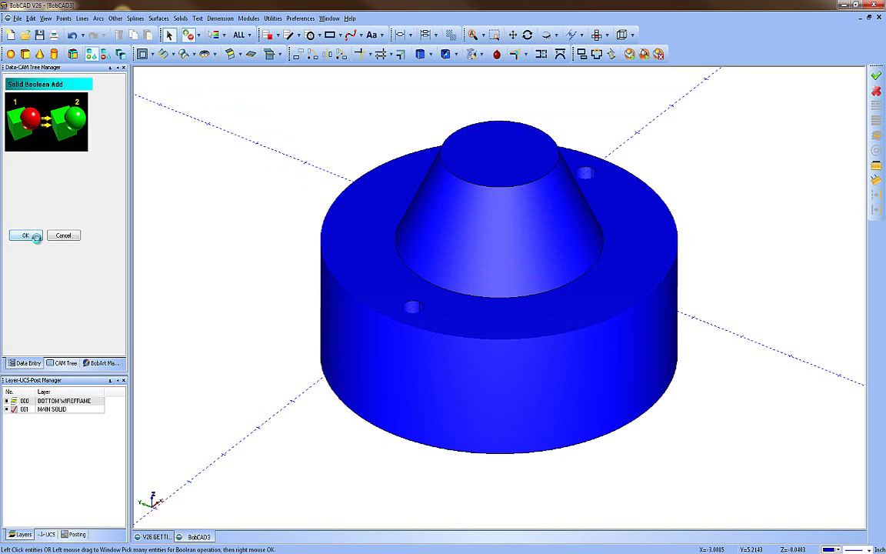
{"action": "left_click", "coordinate": [55, 237]}
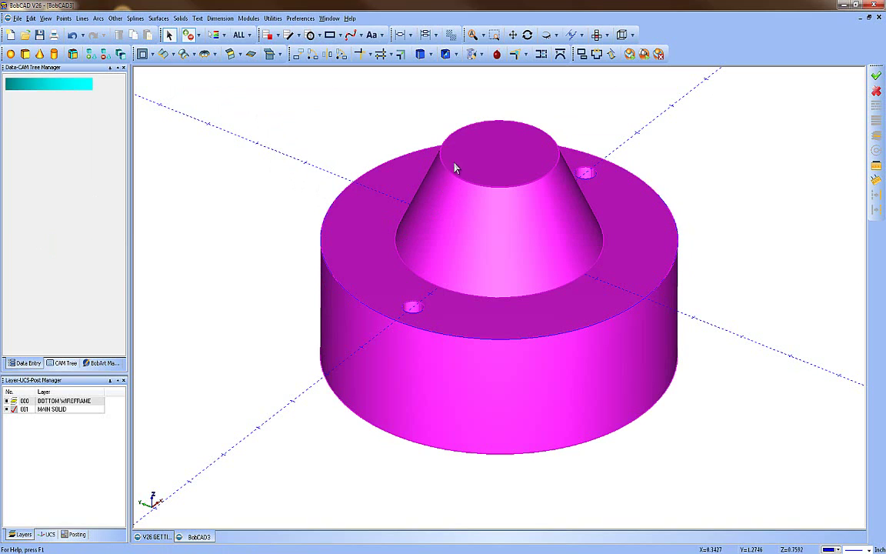
Apply a 0.25 constant-radius fillet to the edge where the cone meets the base.
{"action": "left_click", "coordinate": [180, 18]}
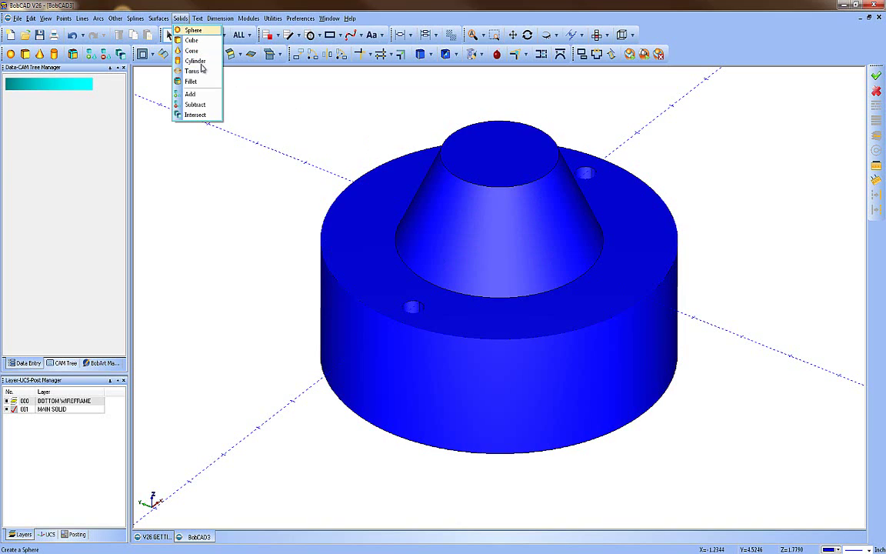
{"action": "left_click", "coordinate": [193, 82]}
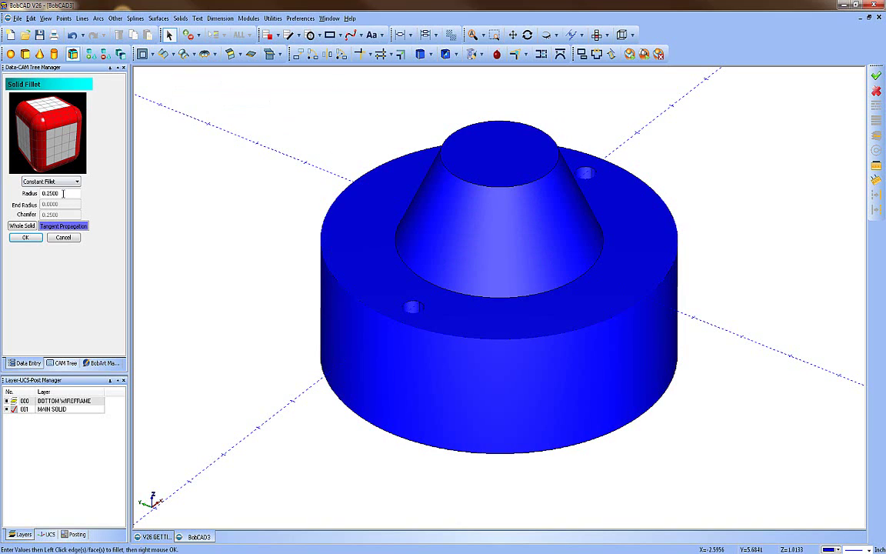
{"action": "left_click", "coordinate": [412, 271]}
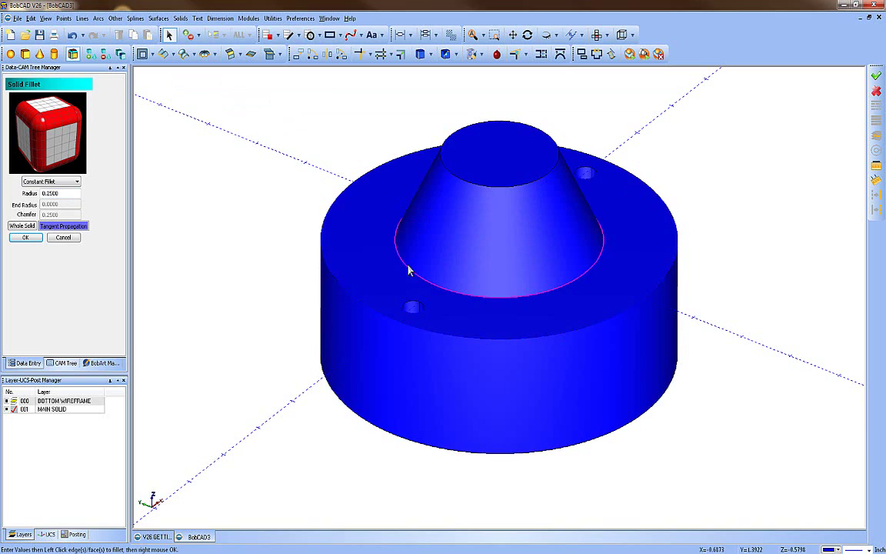
{"action": "left_click", "coordinate": [38, 238]}
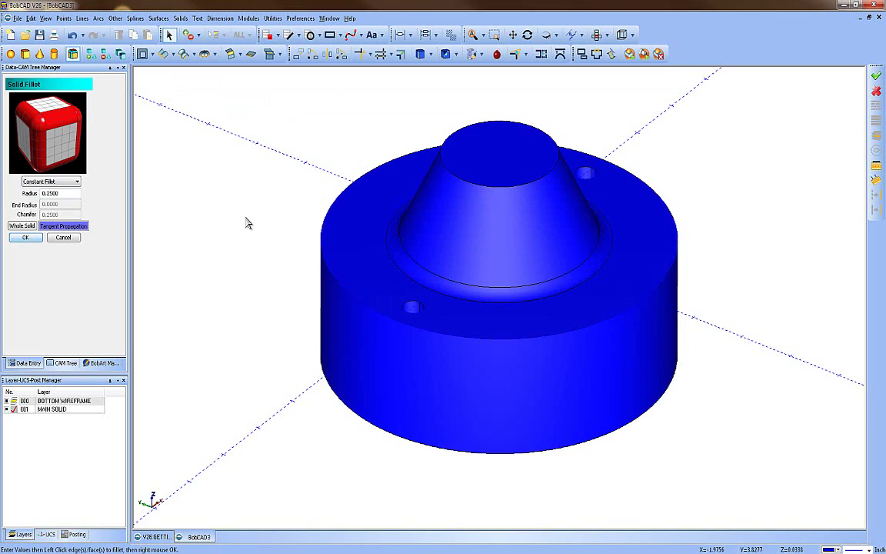
Apply a 0.375 constant-radius fillet to the top edge of the cone.
{"action": "double_click", "coordinate": [49, 193]}
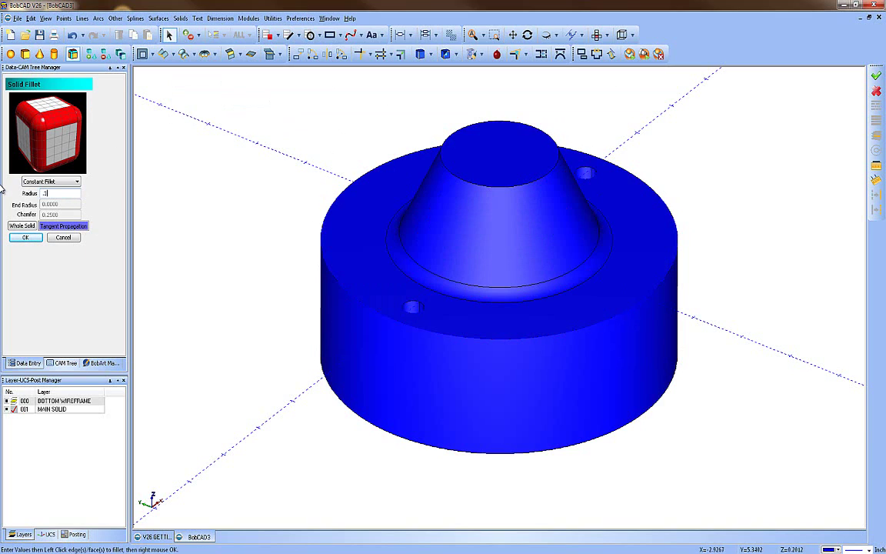
{"action": "left_click", "coordinate": [452, 173]}
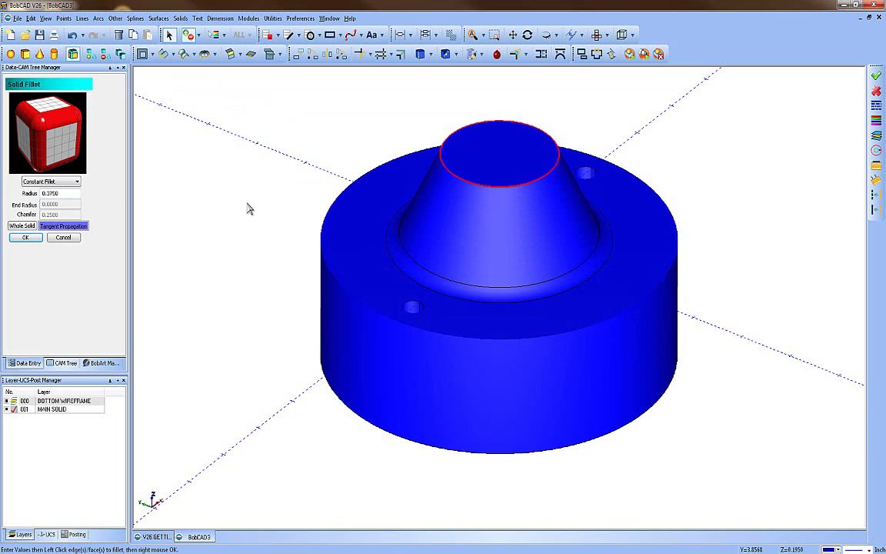
{"action": "left_click", "coordinate": [26, 238]}
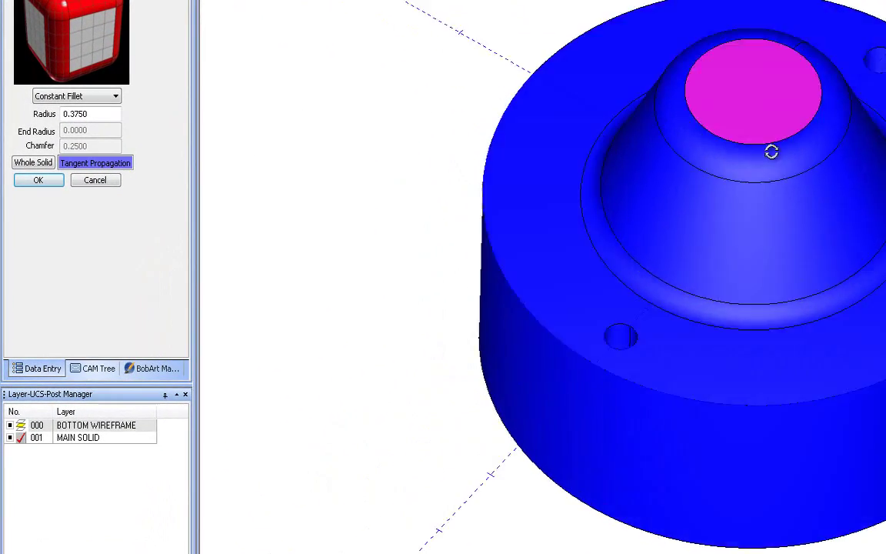
{"action": "middle_click_drag", "start_coordinate": [561, 207], "coordinate": [497, 331]}
{"action": "middle_click_drag", "start_coordinate": [753, 322], "coordinate": [680, 149]}
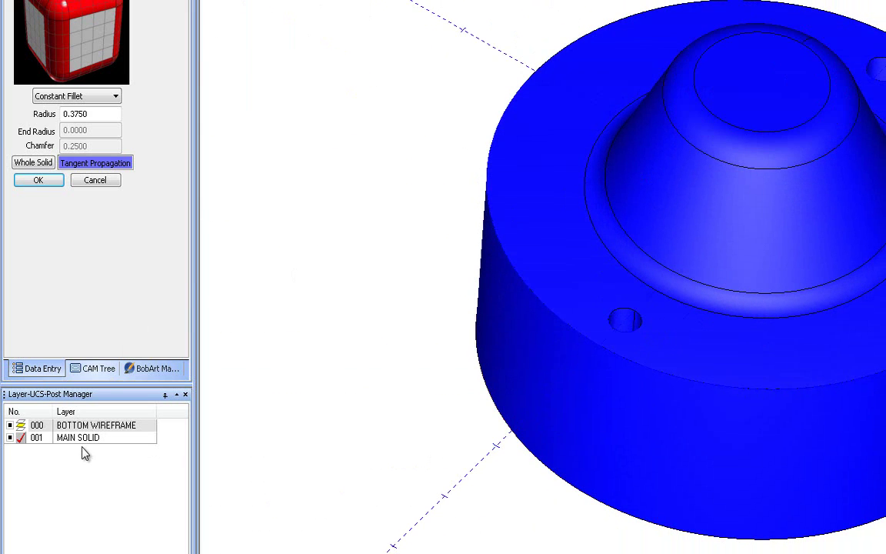
Make BOTTOM WIREFRAME the active layer, hide the MAIN SOLID layer and leave the fillet command.
{"action": "left_click", "coordinate": [19, 425]}
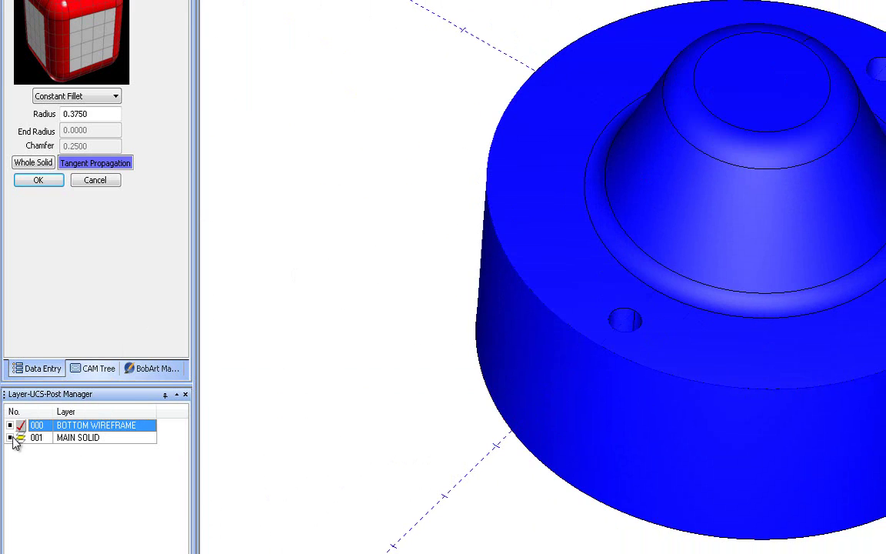
{"action": "left_click", "coordinate": [12, 438]}
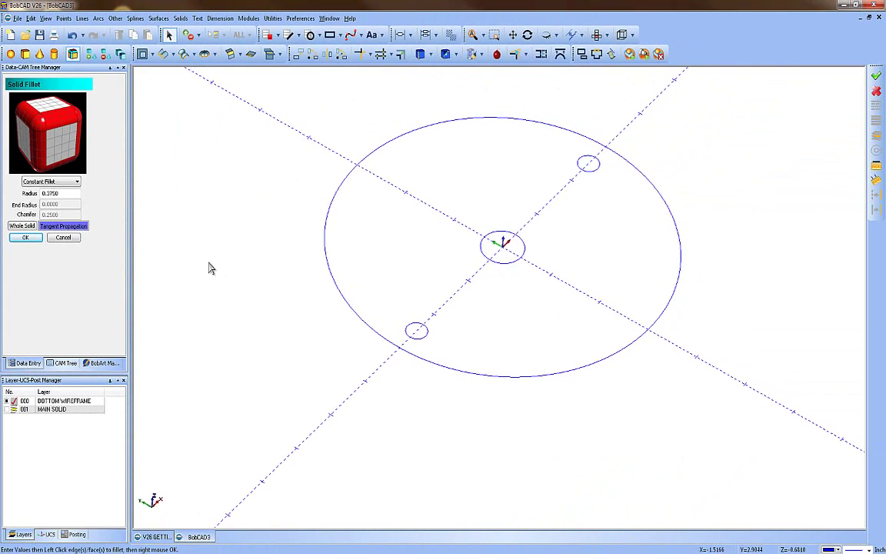
{"action": "left_click", "coordinate": [63, 237]}
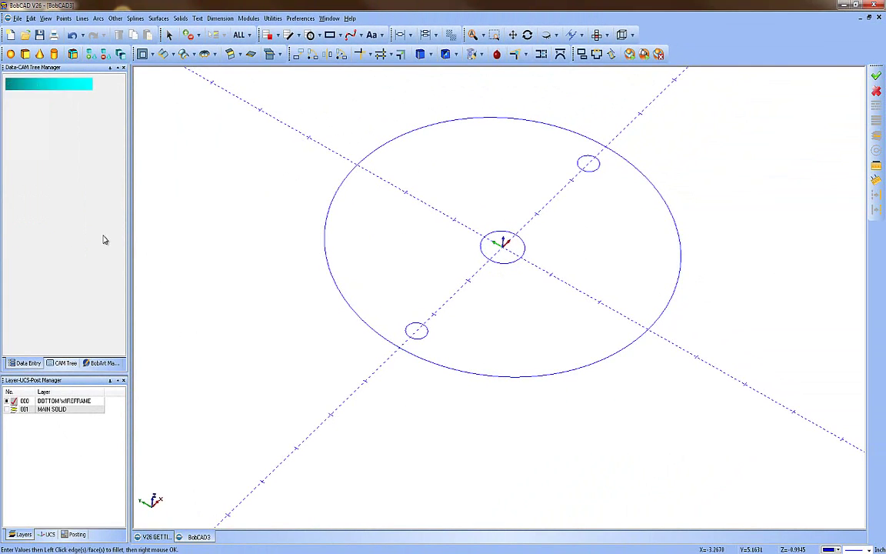
Extrude the small center circle 6.0 along the Z axis with caps to form a solid cylinder.
{"action": "left_click", "coordinate": [157, 19]}
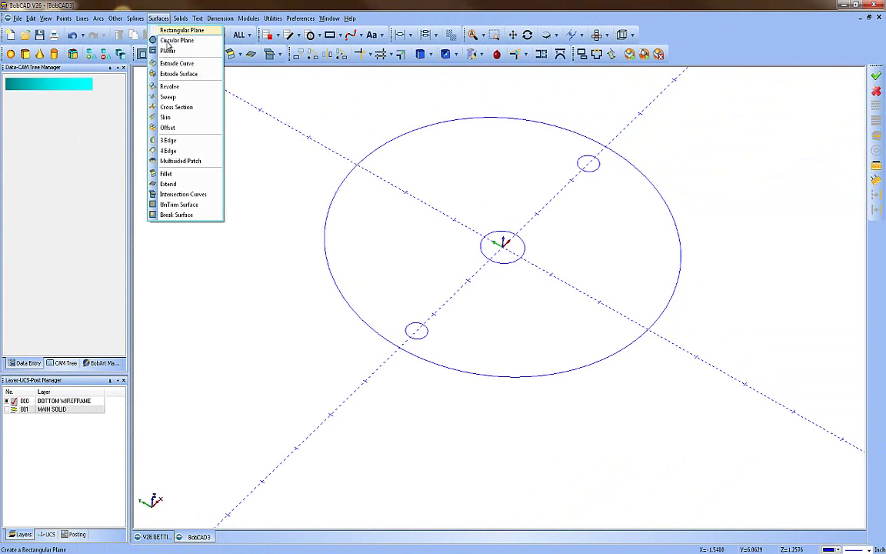
{"action": "left_click", "coordinate": [173, 63]}
{"action": "double_click", "coordinate": [53, 172]}
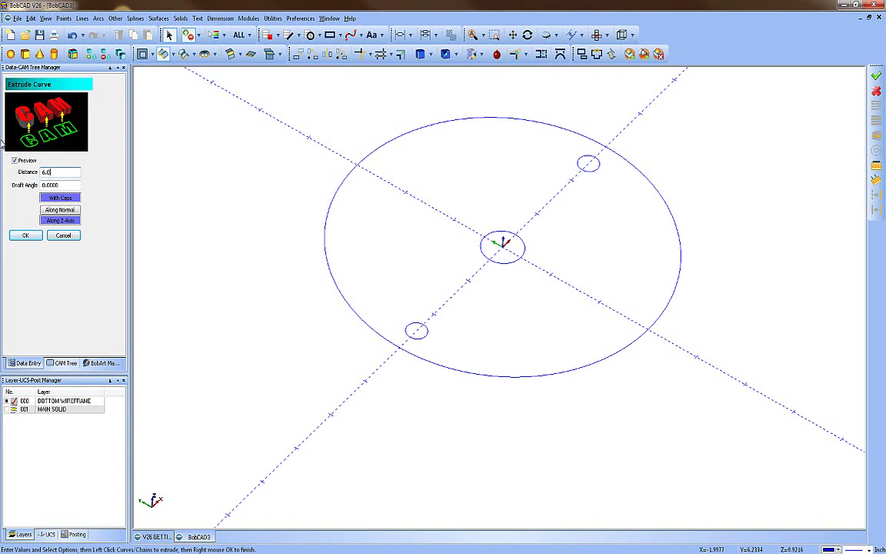
{"action": "type", "text": "6.0"}
{"action": "left_click_drag", "start_coordinate": [455, 200], "coordinate": [538, 275]}
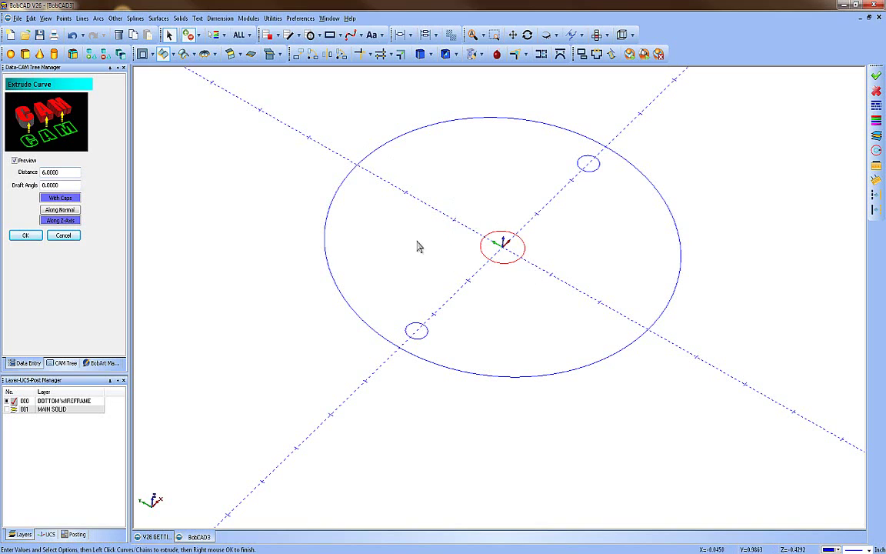
{"action": "left_click", "coordinate": [25, 236]}
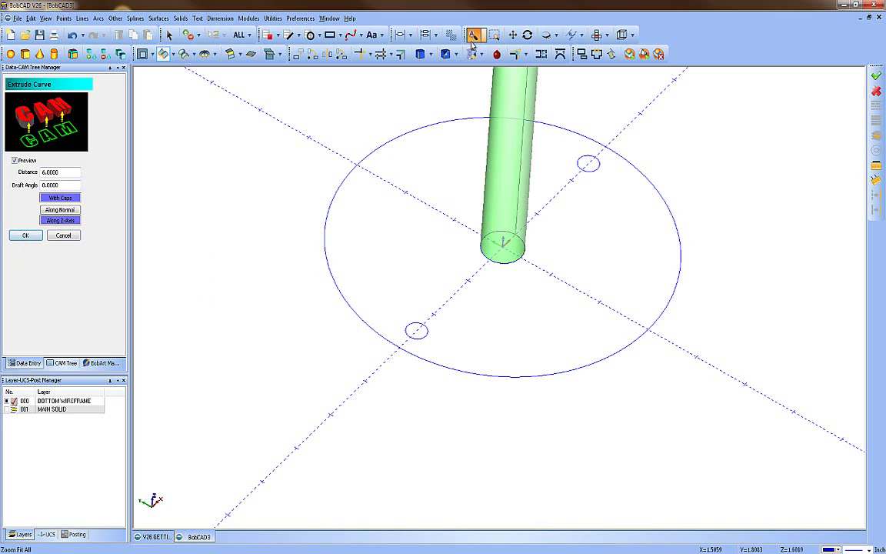
{"action": "left_click", "coordinate": [429, 34]}
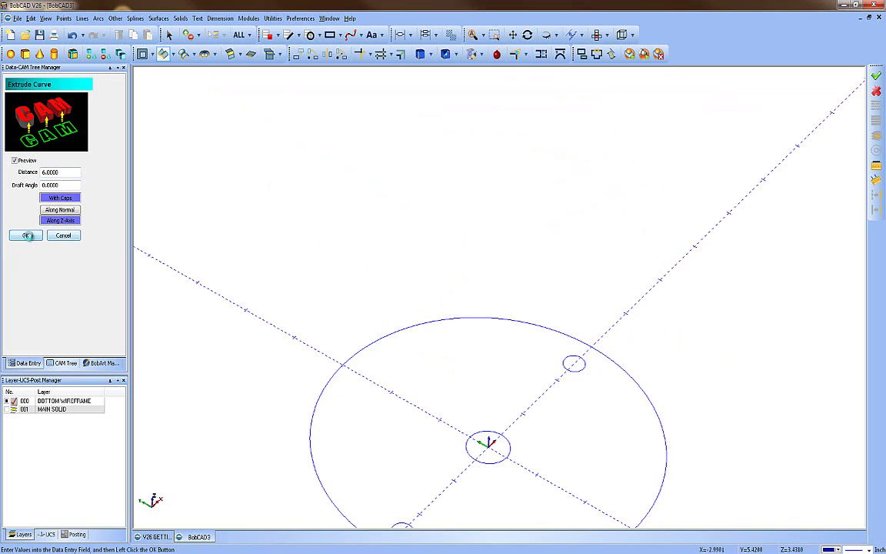
{"action": "left_click", "coordinate": [26, 235]}
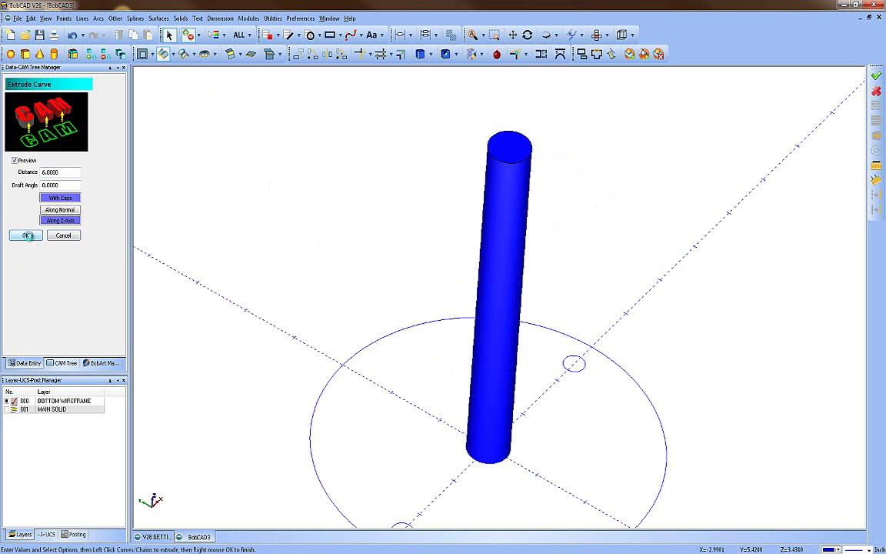
{"action": "left_click", "coordinate": [62, 236]}
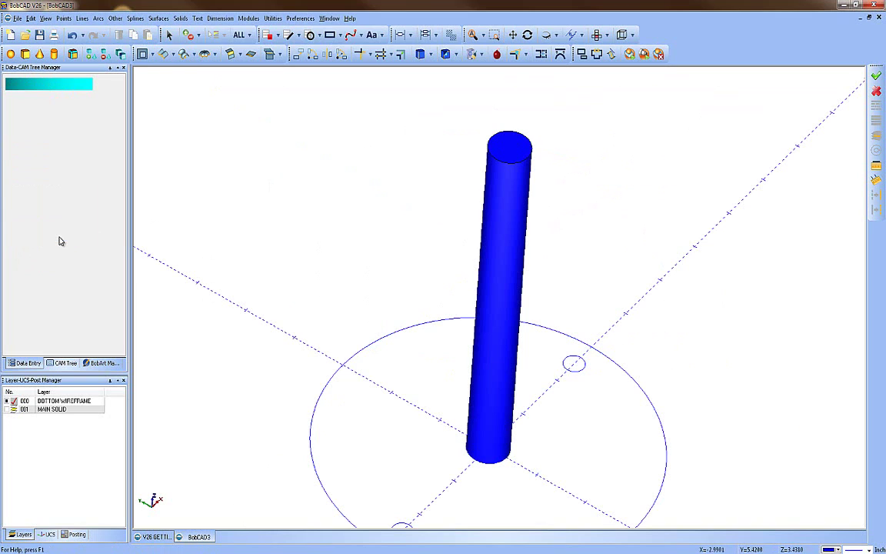
Show and activate the MAIN SOLID layer, and subtract the tall cylinder from the main solid to cut the center bore.
{"action": "left_click", "coordinate": [10, 410]}
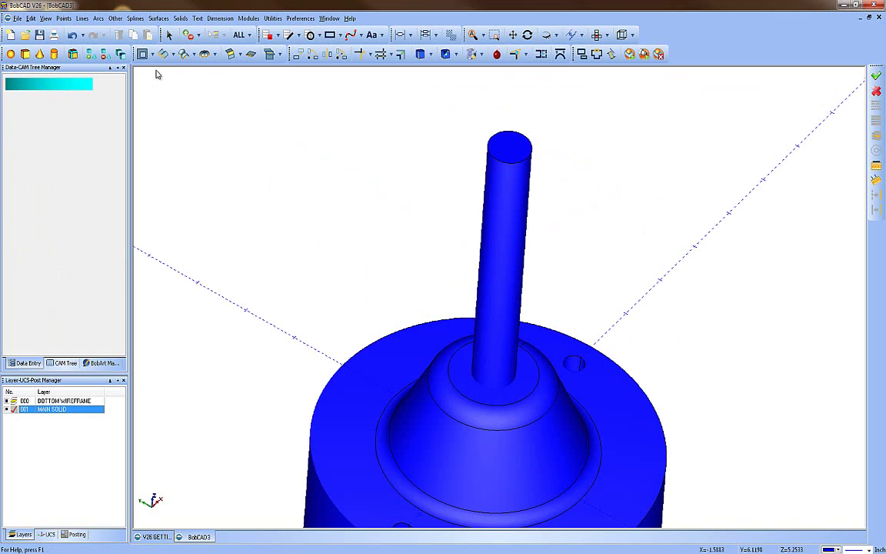
{"action": "left_click", "coordinate": [180, 18]}
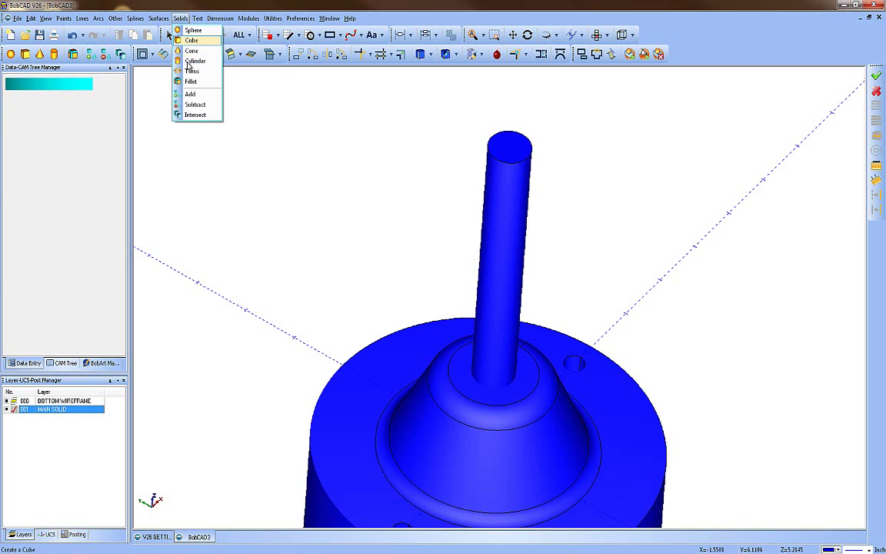
{"action": "left_click", "coordinate": [212, 105]}
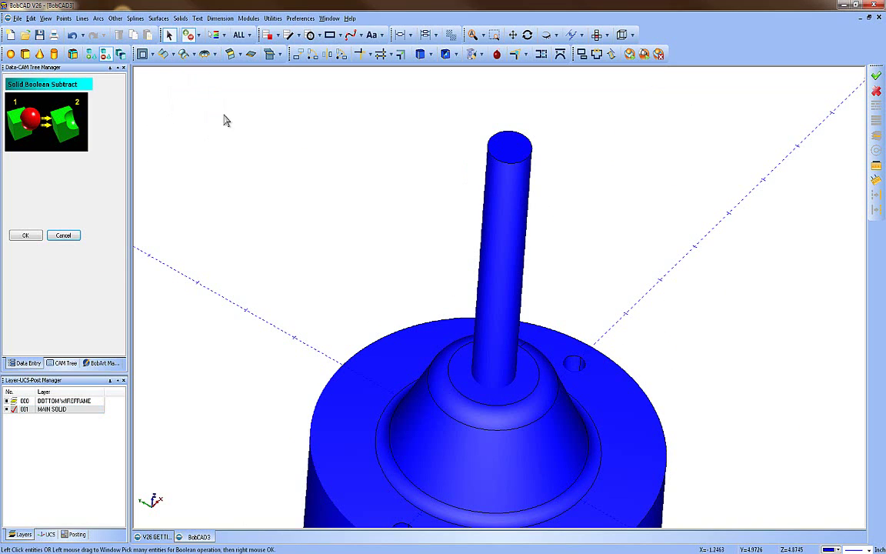
{"action": "left_click", "coordinate": [380, 347]}
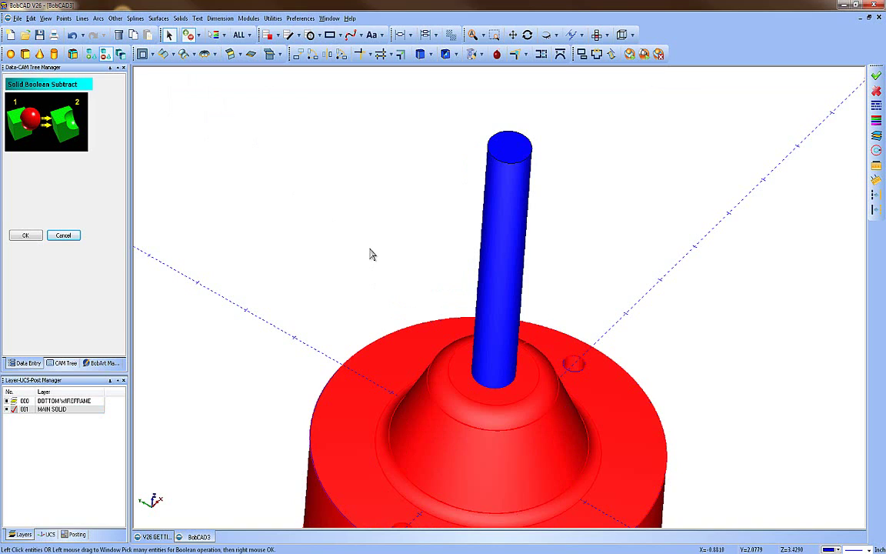
{"action": "left_click", "coordinate": [491, 252]}
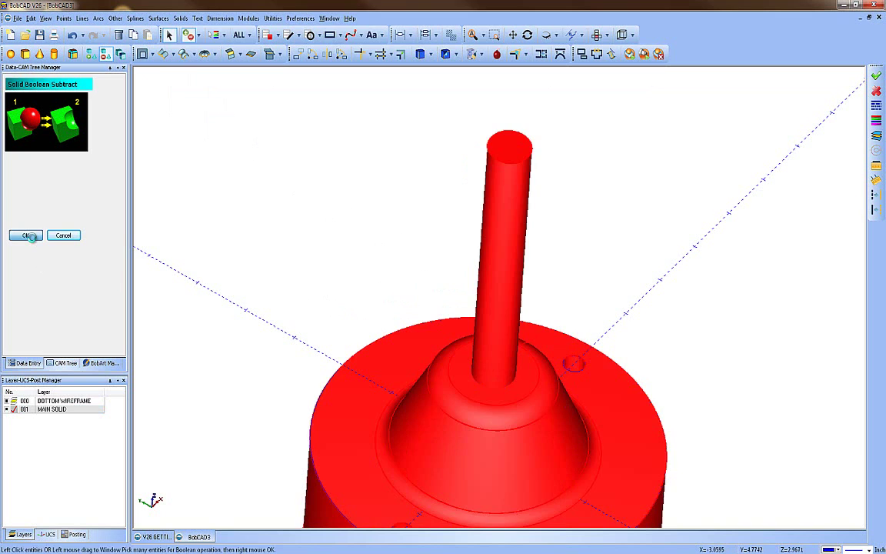
{"action": "left_click", "coordinate": [27, 236]}
{"action": "left_click", "coordinate": [63, 235]}
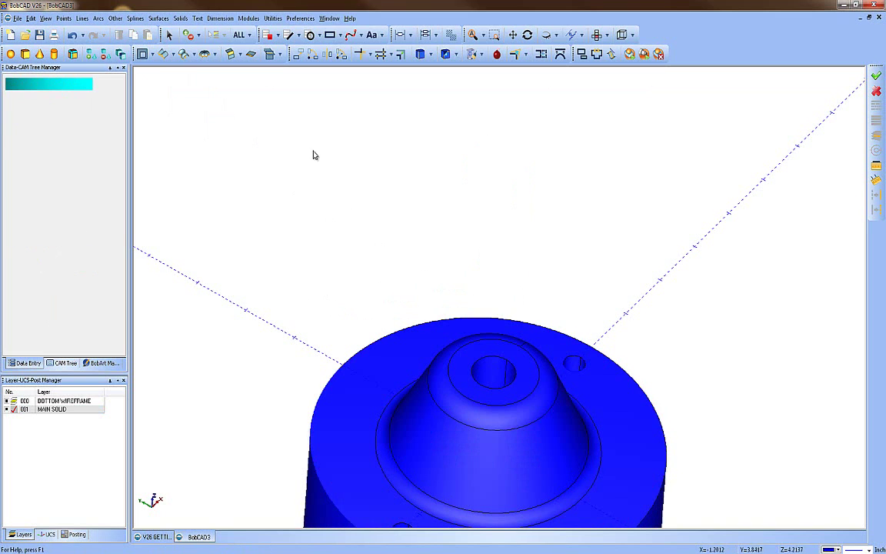
Examine the bored solid from above, and switch to the V26 GETTING STARTED CAD drawing to view the finished pulley's top.
{"action": "left_click", "coordinate": [494, 36]}
{"action": "left_click", "coordinate": [527, 34]}
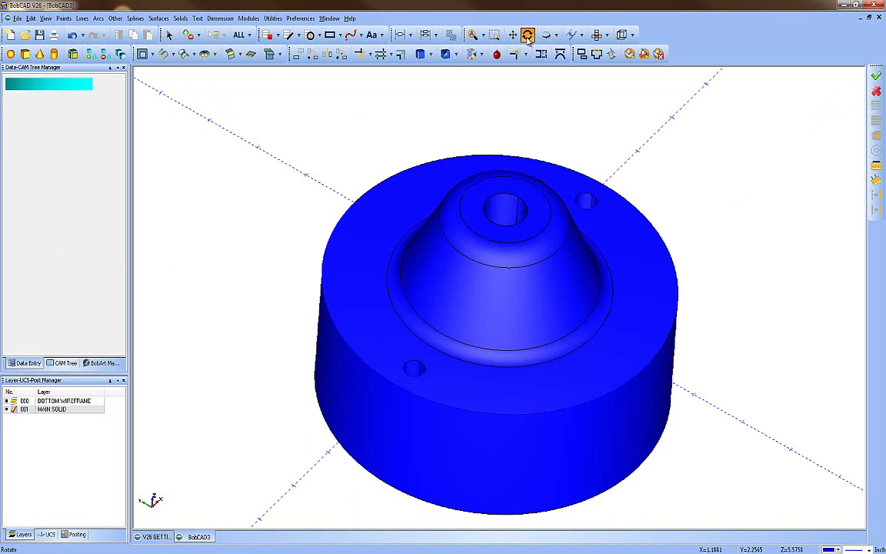
{"action": "left_click_drag", "start_coordinate": [514, 163], "coordinate": [489, 228]}
{"action": "left_click", "coordinate": [169, 34]}
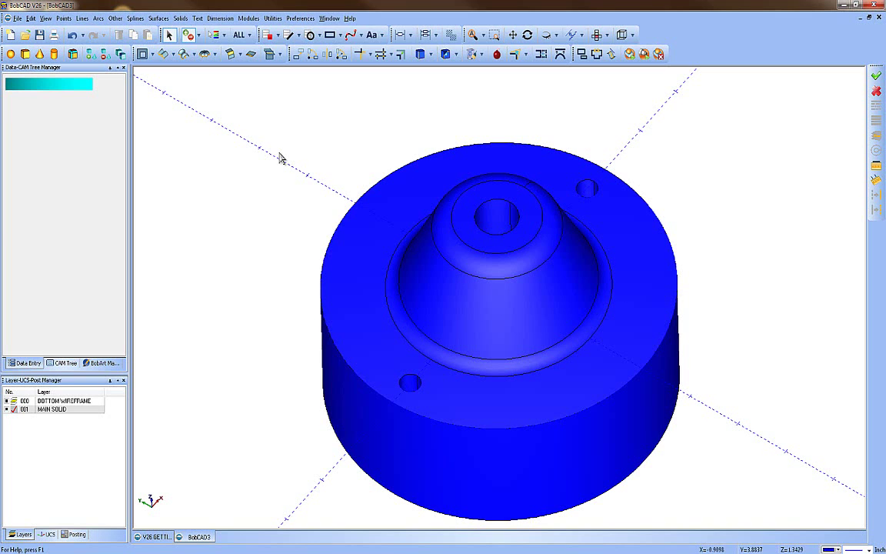
{"action": "left_click", "coordinate": [156, 537]}
{"action": "middle_click_drag", "start_coordinate": [415, 326], "coordinate": [407, 294]}
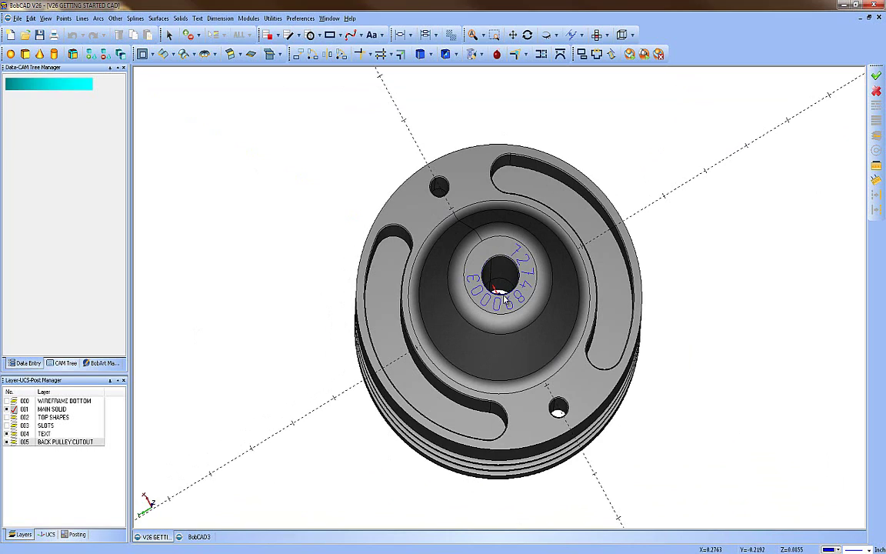
Examine the finished pulley's curved slots, small holes and center bore from several angles.
{"action": "middle_click_drag", "start_coordinate": [415, 303], "coordinate": [463, 301]}
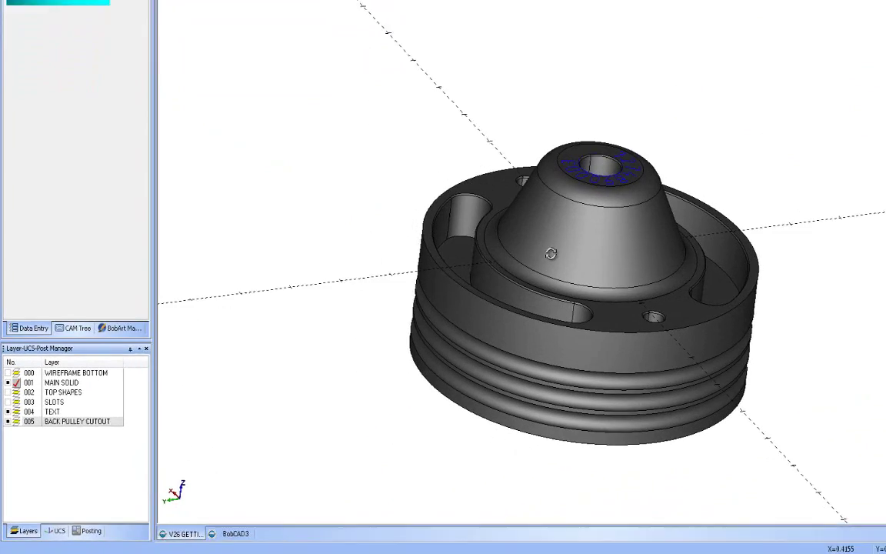
{"action": "middle_click_drag", "start_coordinate": [550, 253], "coordinate": [531, 259]}
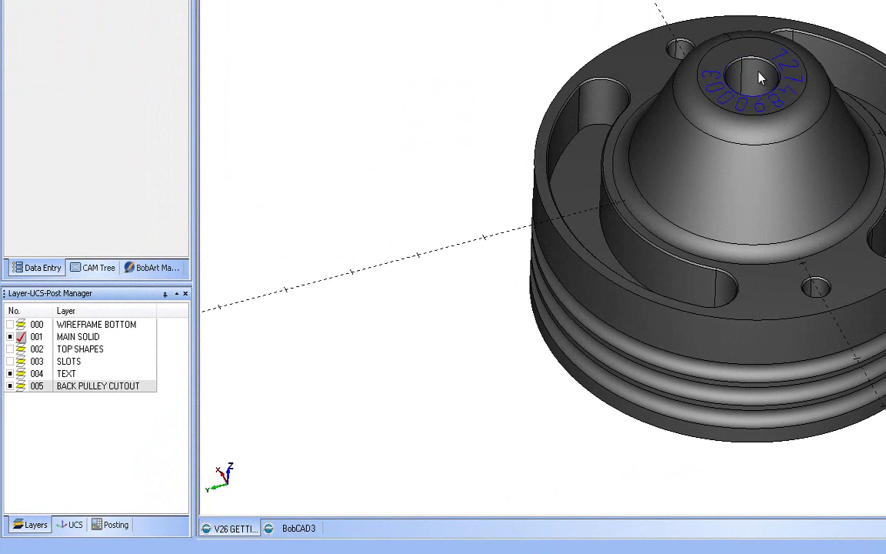
{"action": "middle_click_drag", "start_coordinate": [656, 400], "coordinate": [673, 344]}
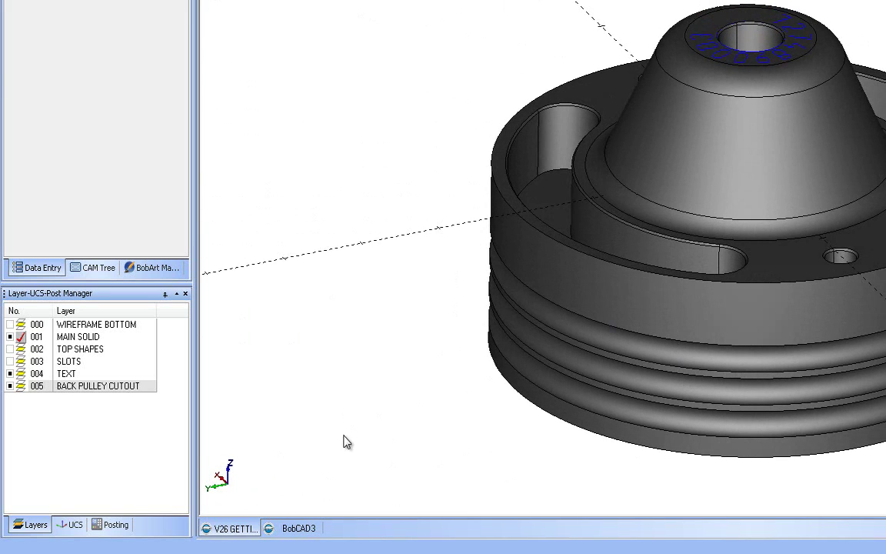
In the BobCAD3 drawing, add a layer named SLOTS, make it active with MAIN SOLID hidden, and show the wireframe from the top.
{"action": "left_click", "coordinate": [293, 528]}
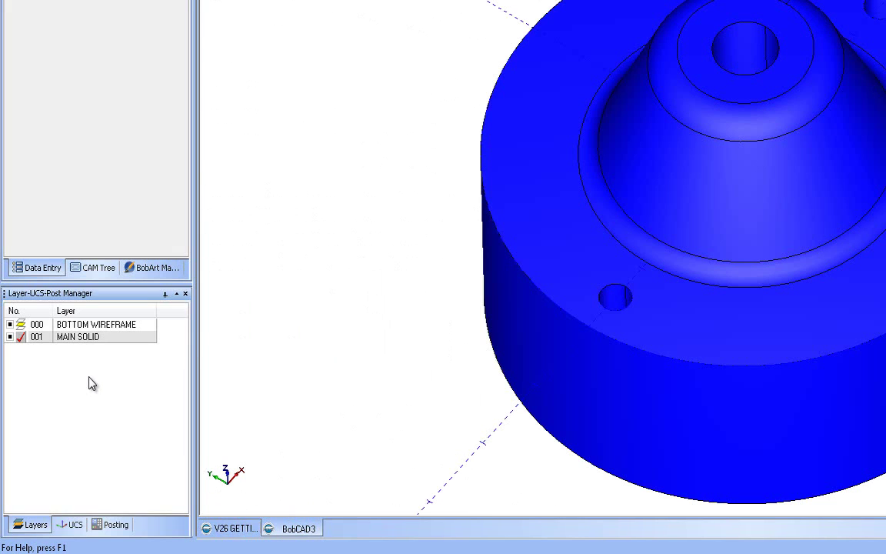
{"action": "right_click", "coordinate": [90, 383]}
{"action": "left_click", "coordinate": [120, 389]}
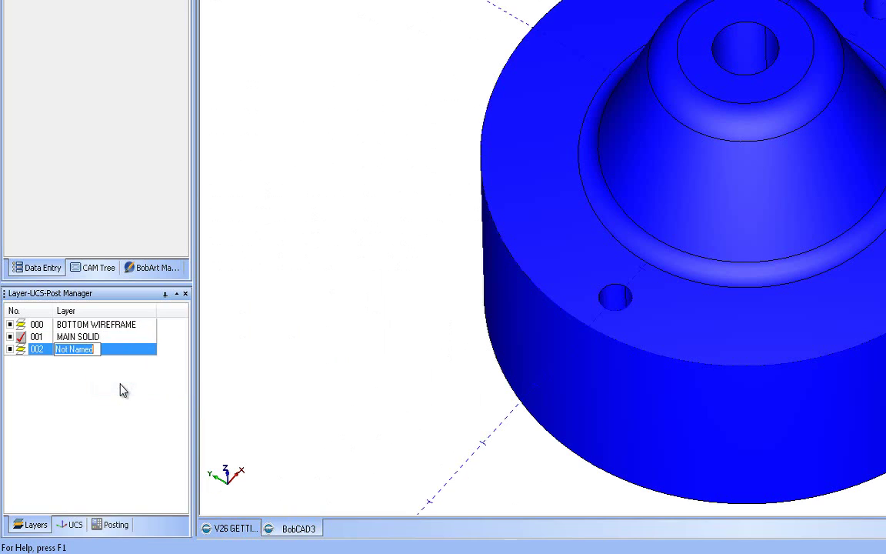
{"action": "type", "text": "SLOT"}
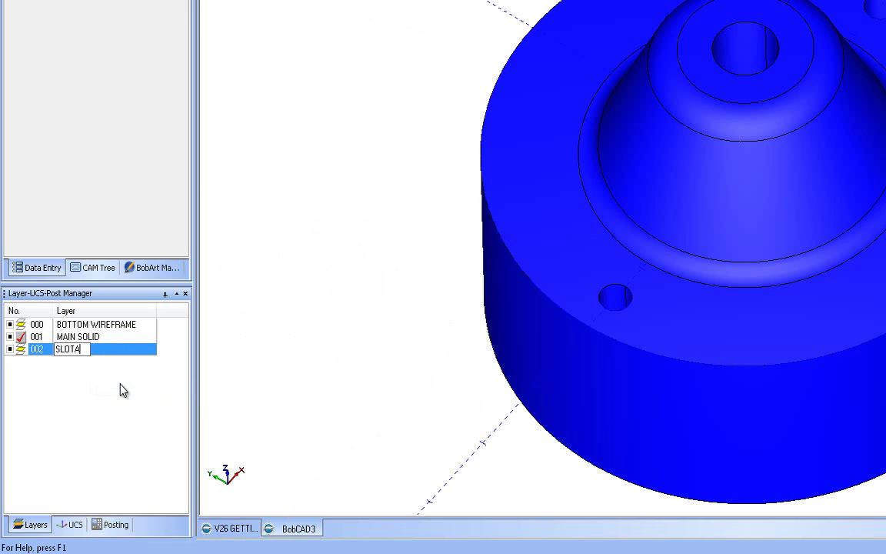
{"action": "type", "text": "S"}
{"action": "key", "text": "Return"}
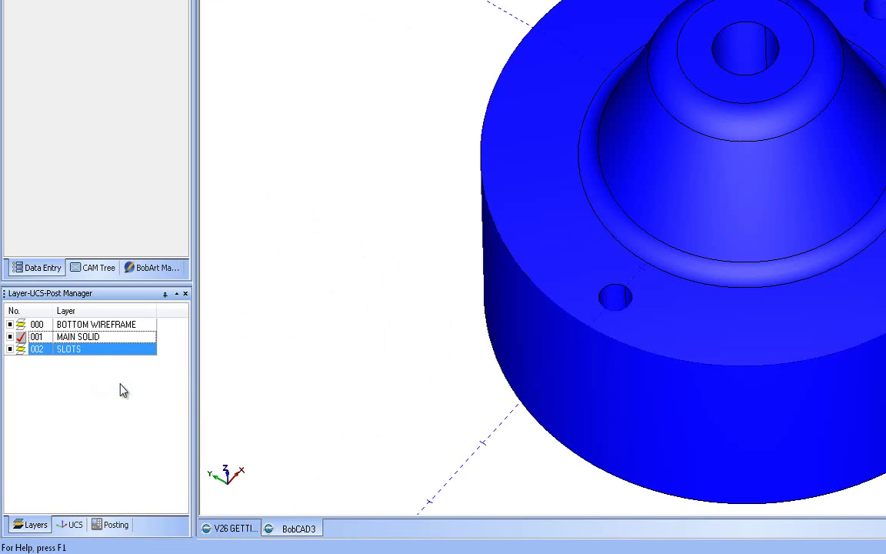
{"action": "left_click", "coordinate": [18, 349]}
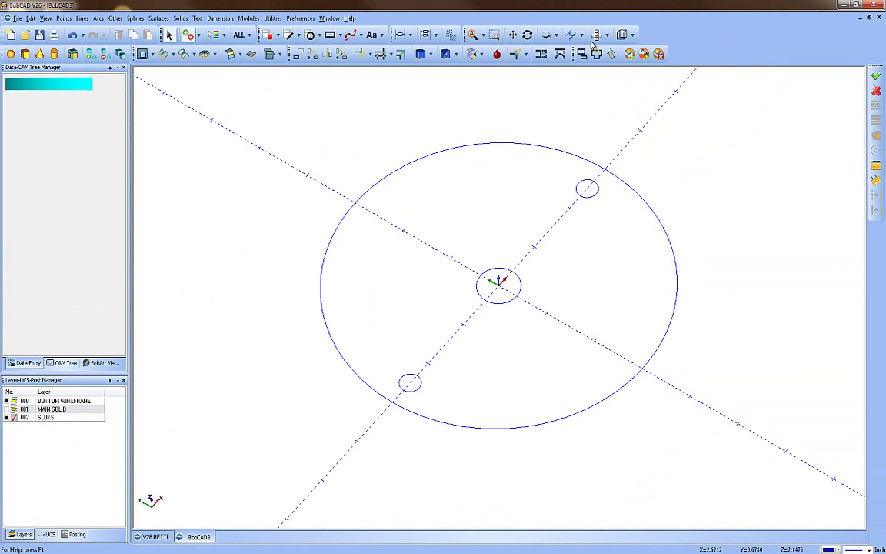
{"action": "left_click", "coordinate": [596, 36]}
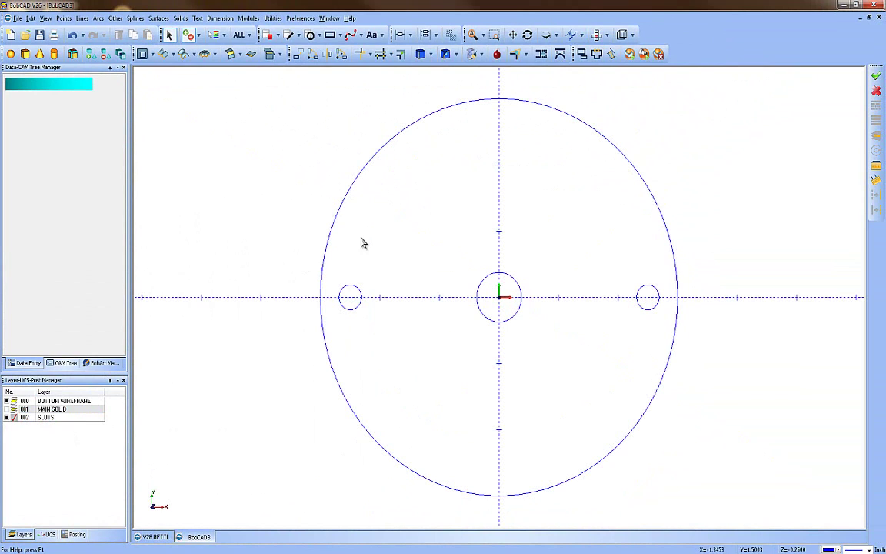
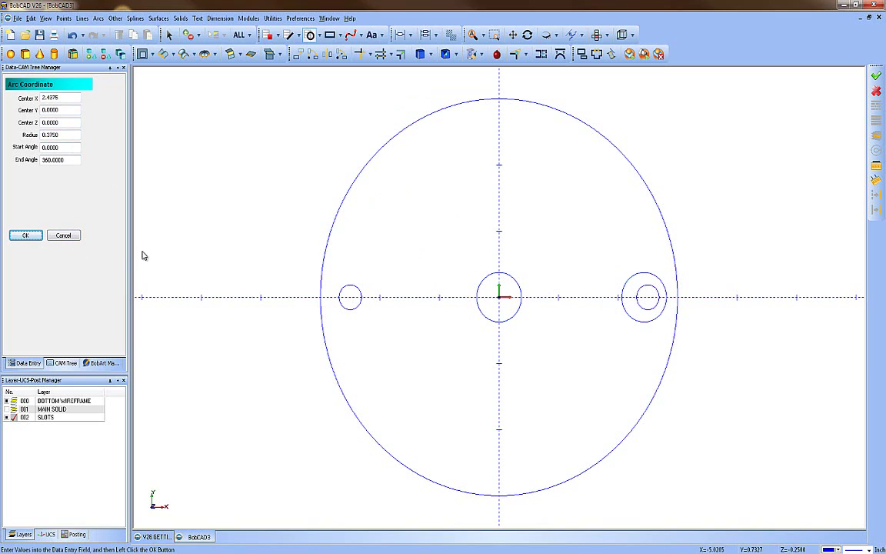
Leave the arc command and rotate the 0.3750-radius circle around the small hole by 35 degrees about Z, using origin 0, 0, 0.
{"action": "left_click", "coordinate": [63, 235]}
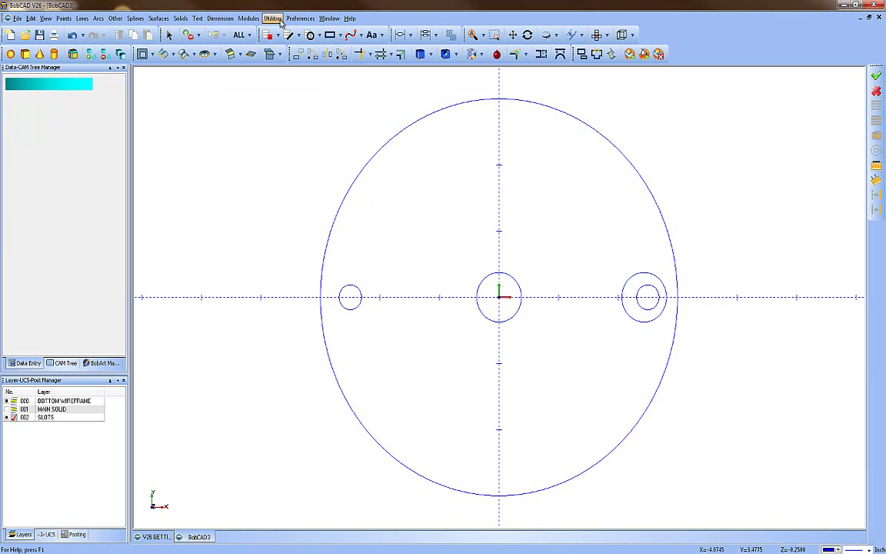
{"action": "left_click", "coordinate": [272, 17]}
{"action": "left_click", "coordinate": [282, 40]}
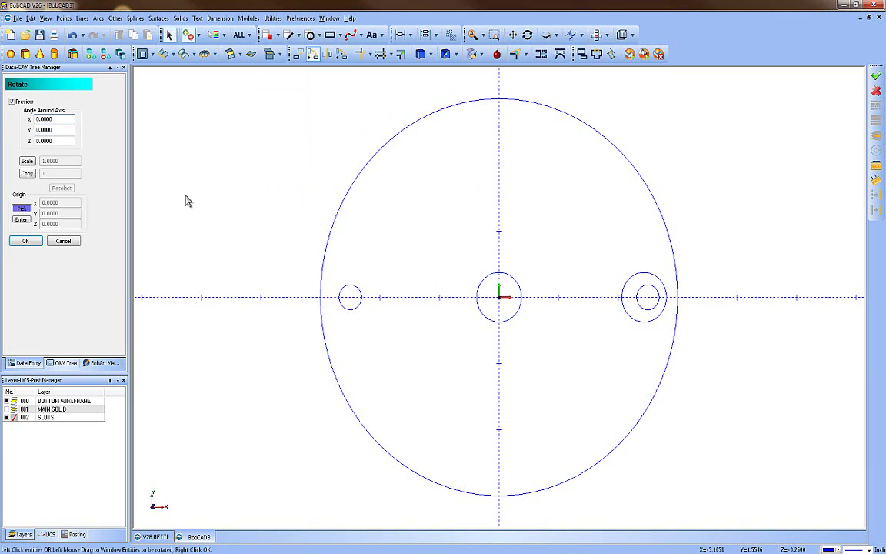
{"action": "left_click_drag", "start_coordinate": [64, 142], "coordinate": [28, 147]}
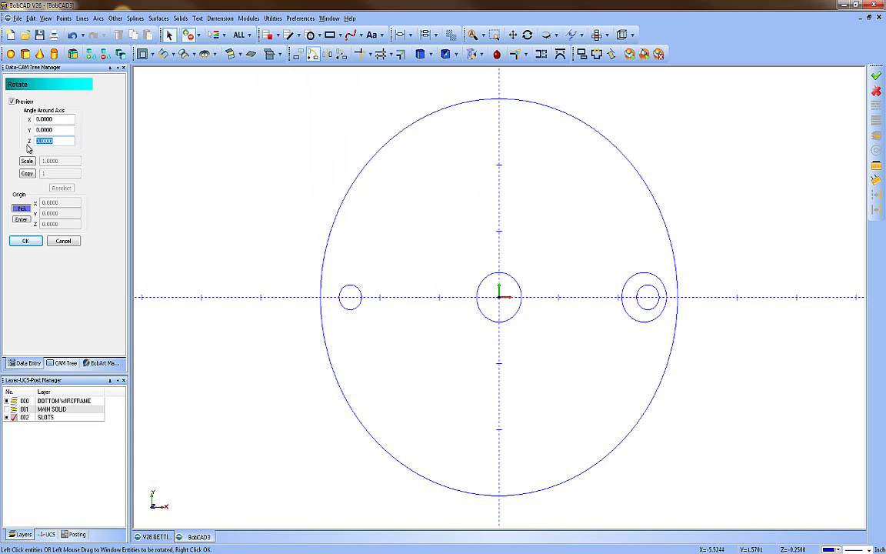
{"action": "type", "text": "35"}
{"action": "key", "text": "Tab"}
{"action": "left_click", "coordinate": [22, 220]}
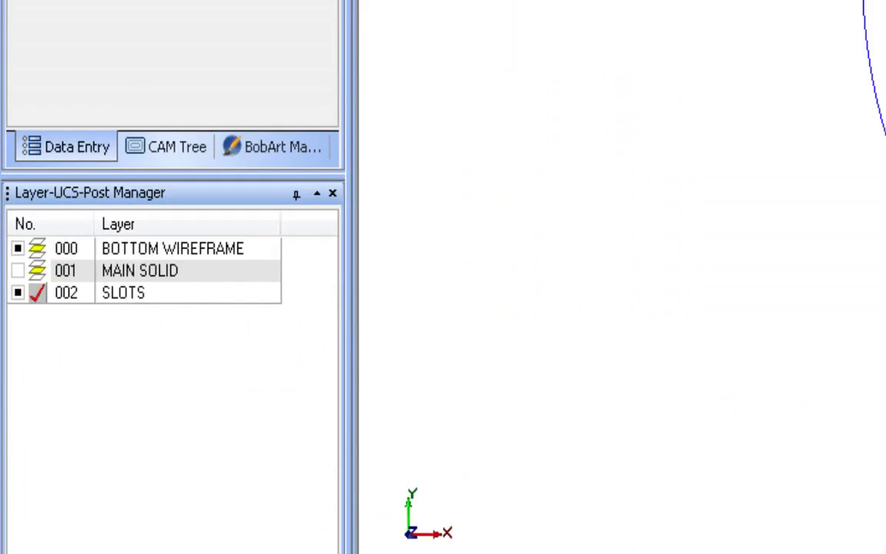
{"action": "right_click", "coordinate": [794, 304]}
{"action": "left_click", "coordinate": [794, 305]}
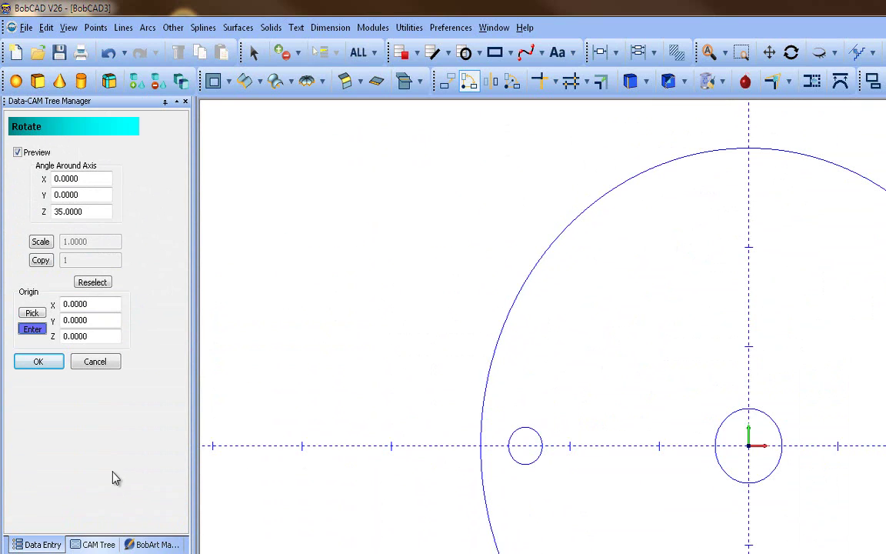
{"action": "left_click", "coordinate": [48, 365]}
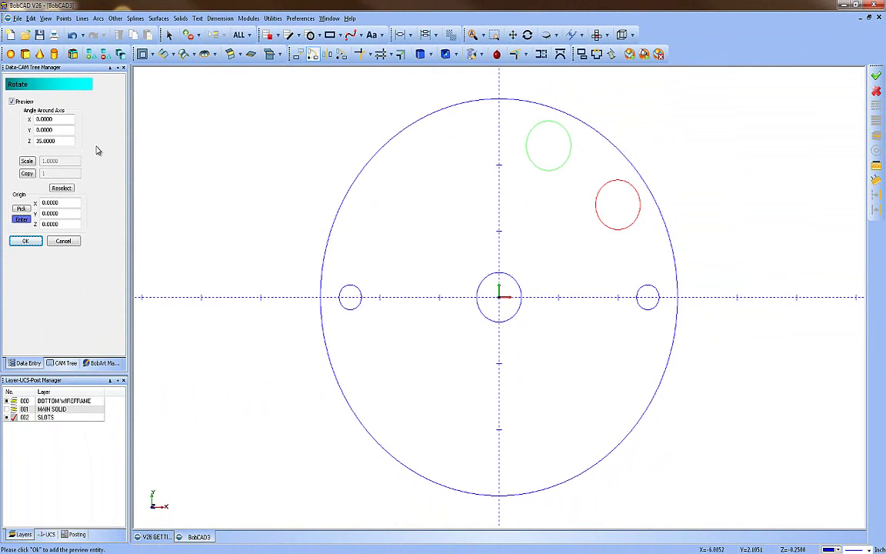
Make one copy of the rotated circle, turned 110 degrees about the Z axis around the origin.
{"action": "left_click_drag", "start_coordinate": [39, 141], "coordinate": [56, 141]}
{"action": "type", "text": "11"}
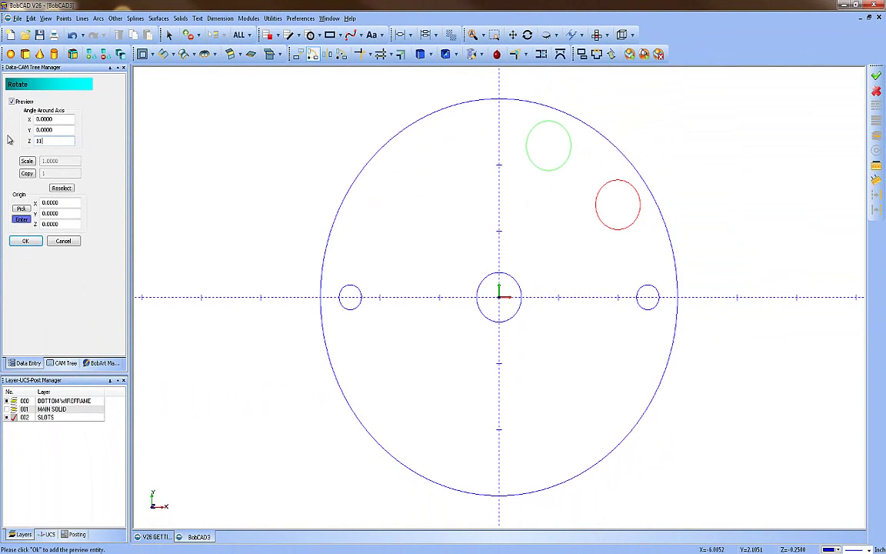
{"action": "type", "text": "0"}
{"action": "key", "text": "Return"}
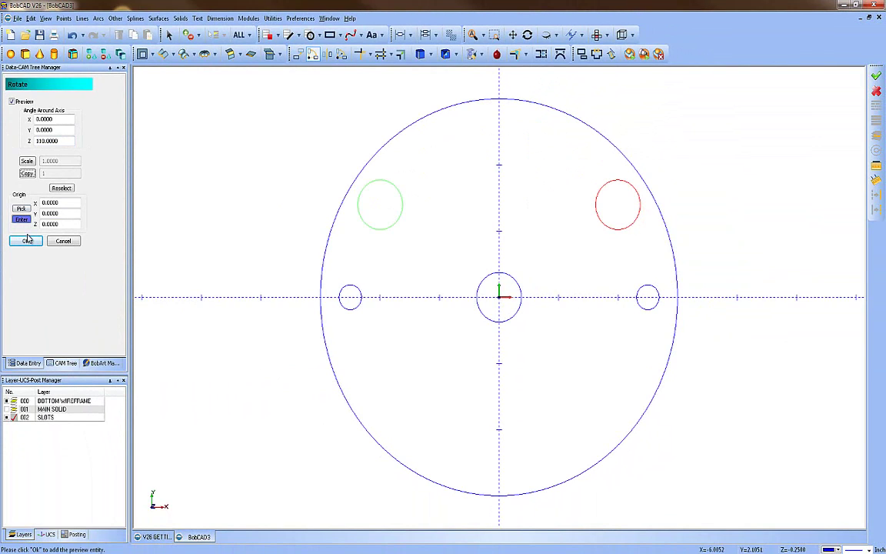
{"action": "left_click", "coordinate": [28, 173]}
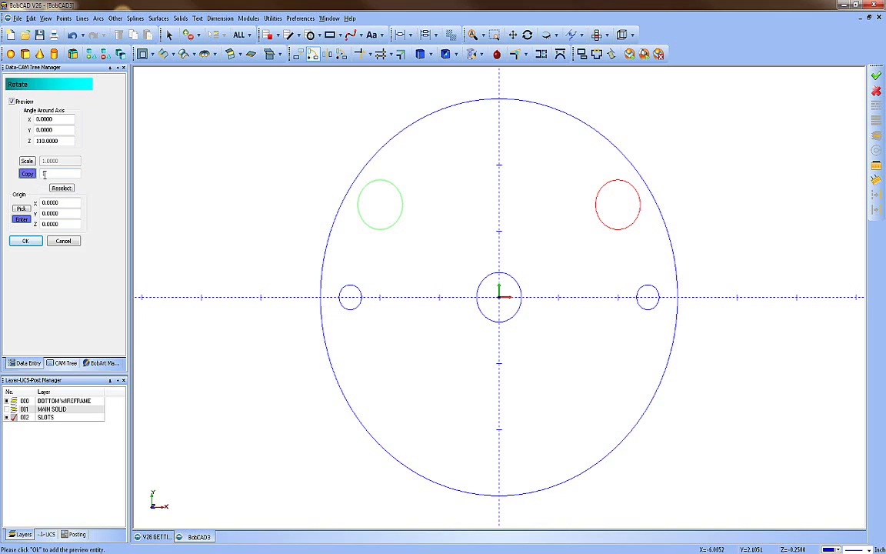
{"action": "left_click", "coordinate": [36, 243]}
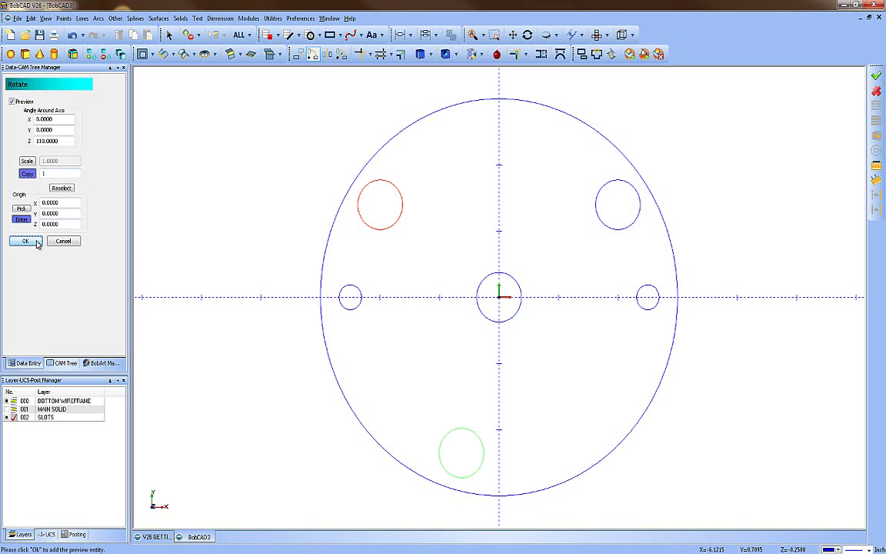
Add another copy by rotating the upper-left circle 70 degrees about the Z axis.
{"action": "double_click", "coordinate": [48, 142]}
{"action": "type", "text": "70"}
{"action": "key", "text": "Tab"}
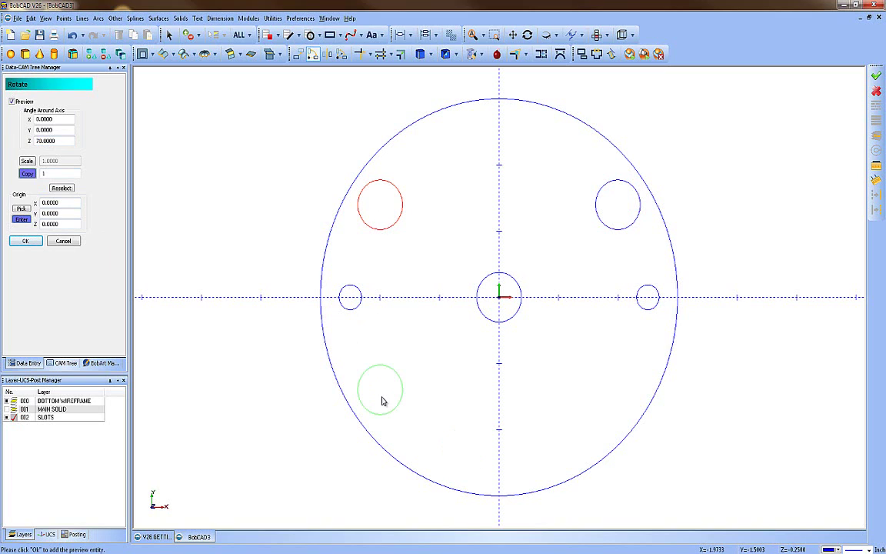
{"action": "left_click", "coordinate": [26, 240]}
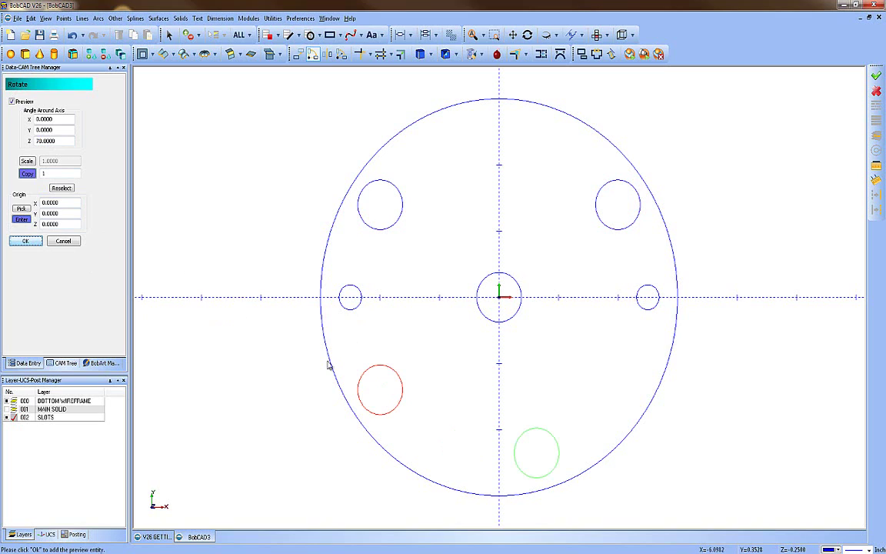
Copy the lower-left circle with a 110-degree rotation about the Z axis and leave the Rotate command.
{"action": "double_click", "coordinate": [54, 142]}
{"action": "type", "text": "110"}
{"action": "key", "text": "Tab"}
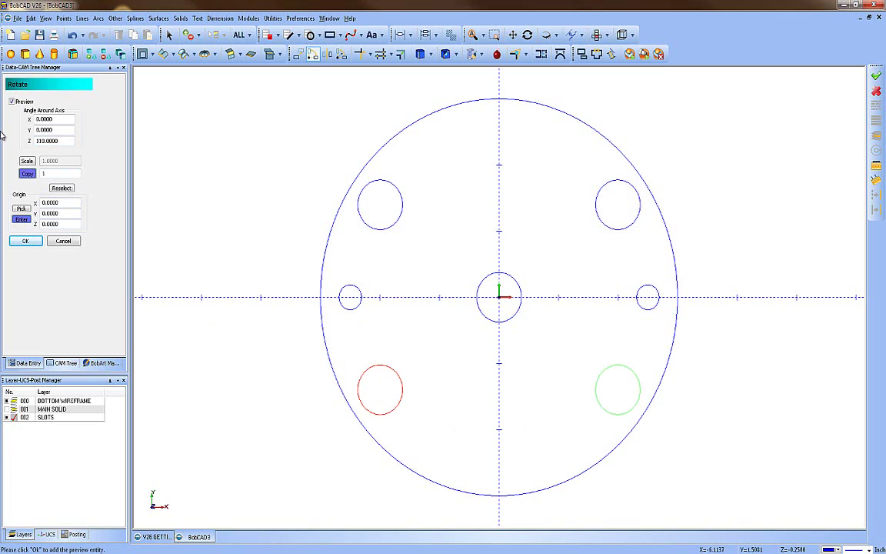
{"action": "left_click", "coordinate": [23, 242]}
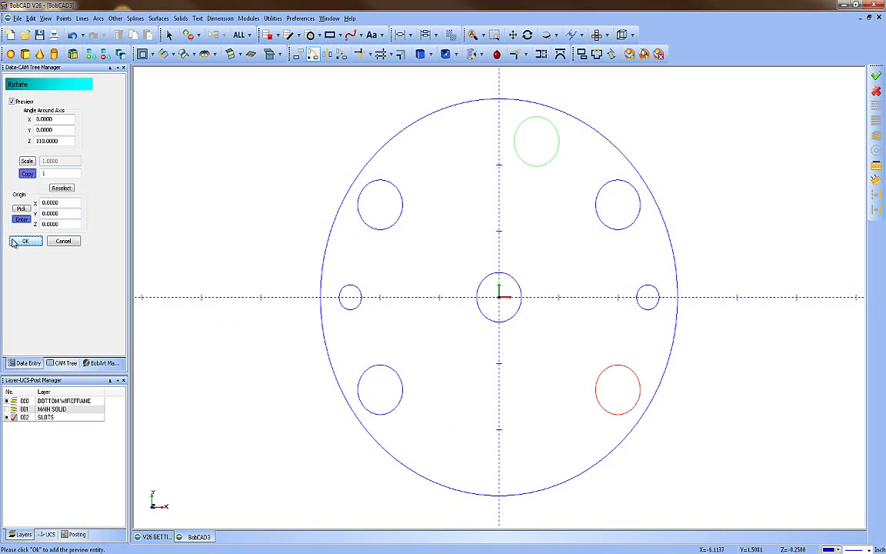
{"action": "left_click", "coordinate": [63, 242]}
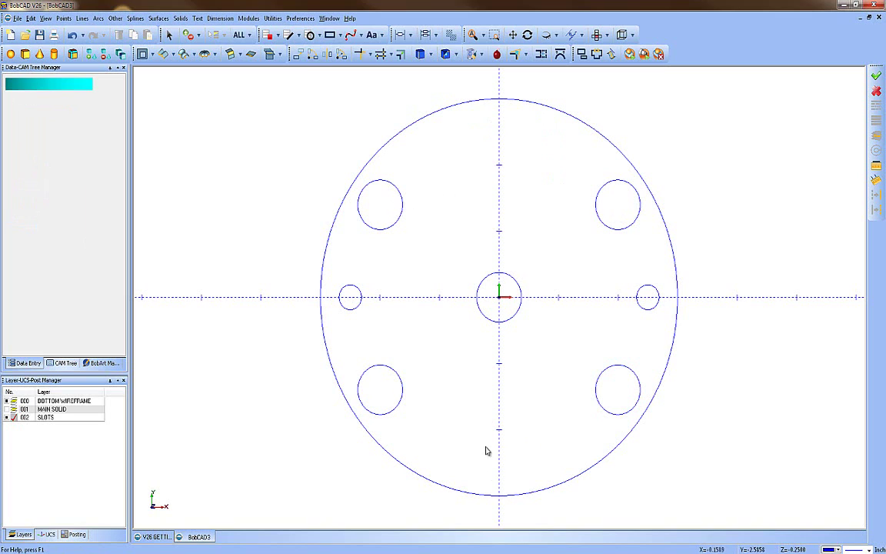
Draw two full circles of radius 0.3750, one centered at X 0, Y 2.4375 and one at the opposite point below the origin.
{"action": "left_click", "coordinate": [98, 18]}
{"action": "left_click", "coordinate": [115, 41]}
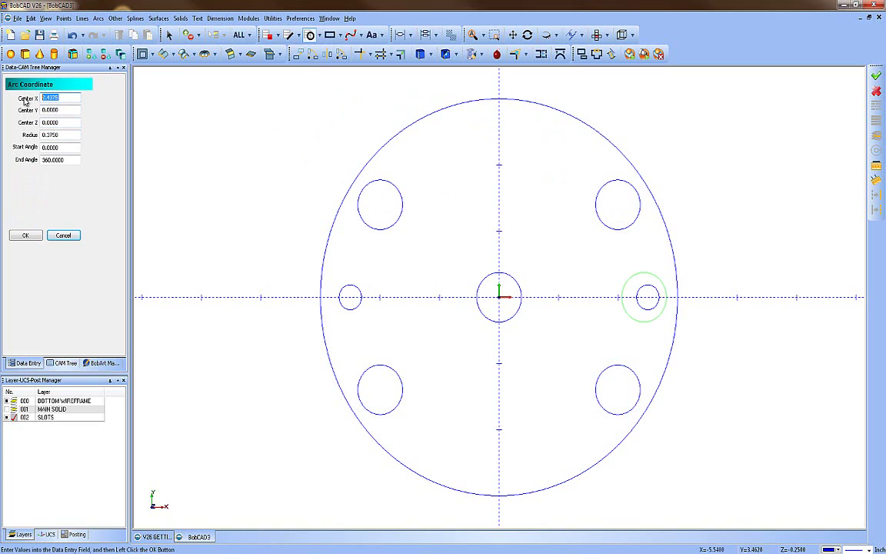
{"action": "type", "text": "0"}
{"action": "key", "text": "Tab"}
{"action": "type", "text": "2."}
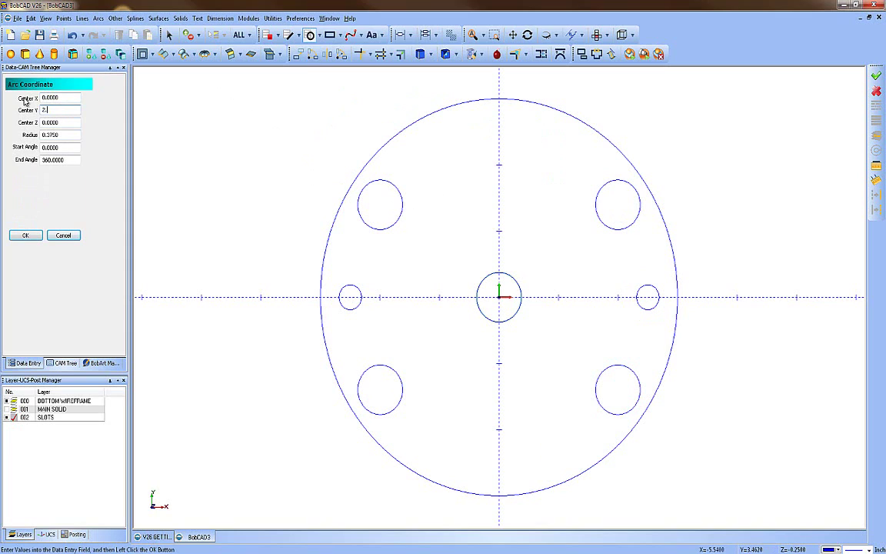
{"action": "type", "text": "4375"}
{"action": "key", "text": "Tab"}
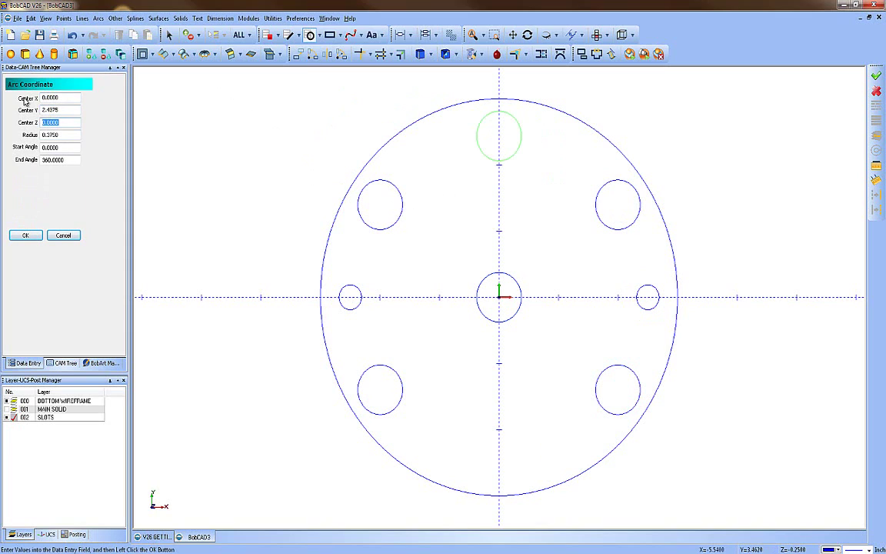
{"action": "left_click", "coordinate": [37, 236]}
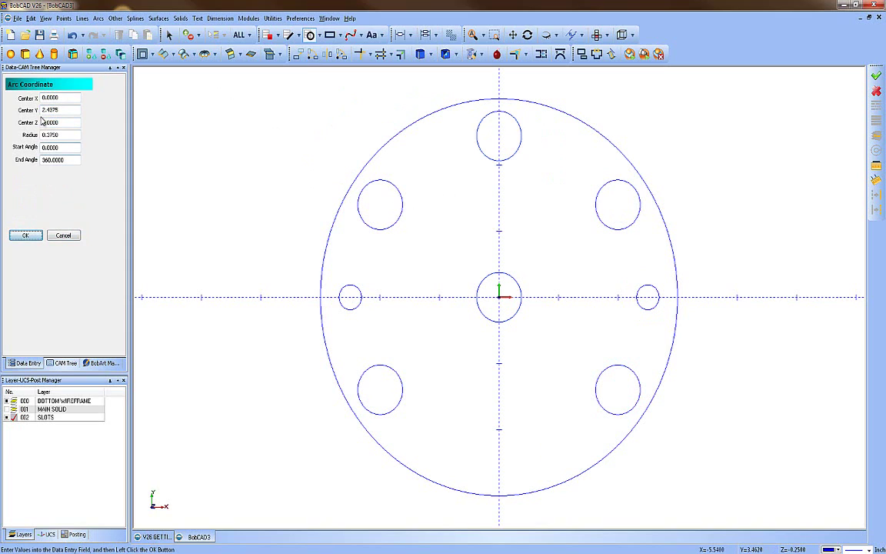
{"action": "left_click", "coordinate": [34, 236]}
{"action": "left_click", "coordinate": [54, 234]}
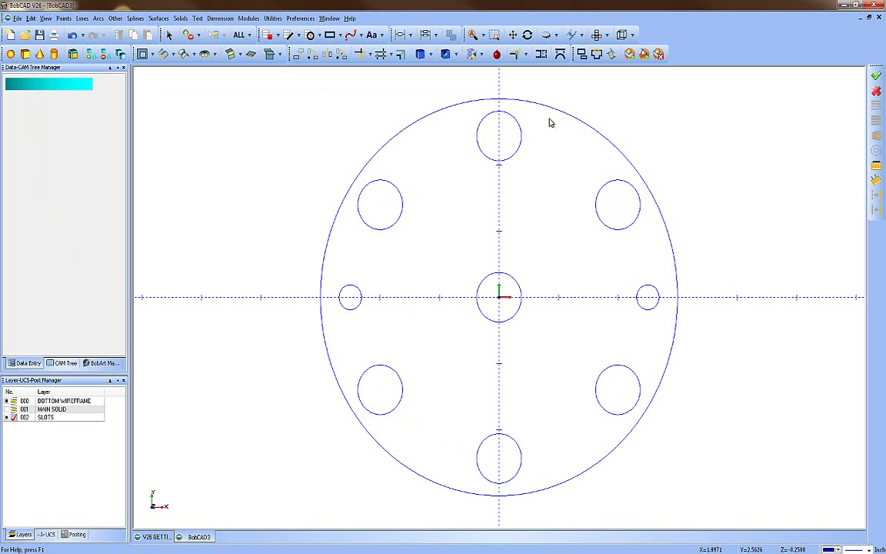
Draw the outer and inner arcs of the upper slot as three-entity arcs tangent to the three upper circles.
{"action": "left_click", "coordinate": [98, 18]}
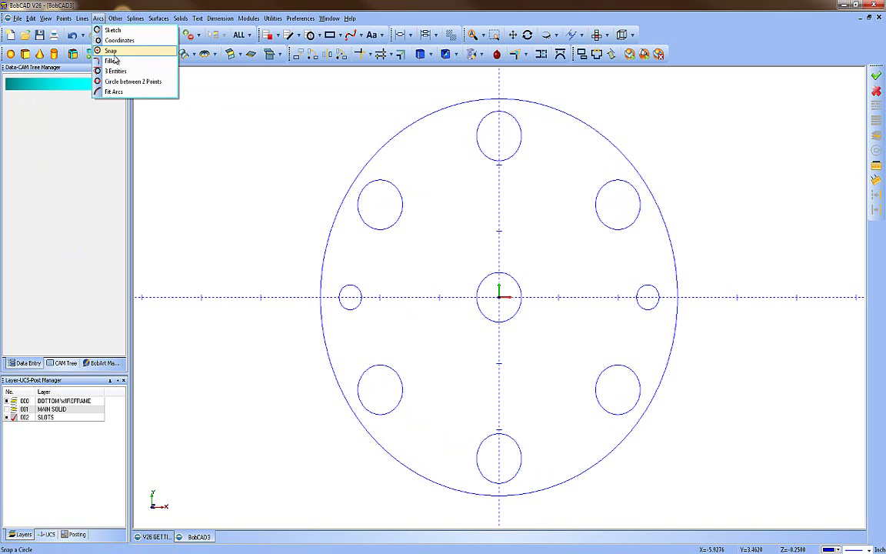
{"action": "left_click", "coordinate": [116, 70]}
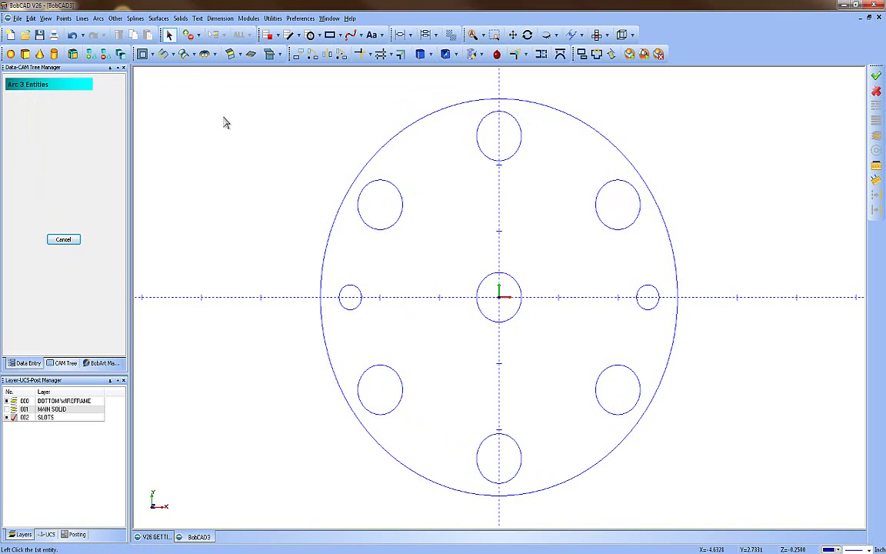
{"action": "left_click", "coordinate": [622, 187]}
{"action": "left_click", "coordinate": [508, 116]}
{"action": "left_click", "coordinate": [394, 184]}
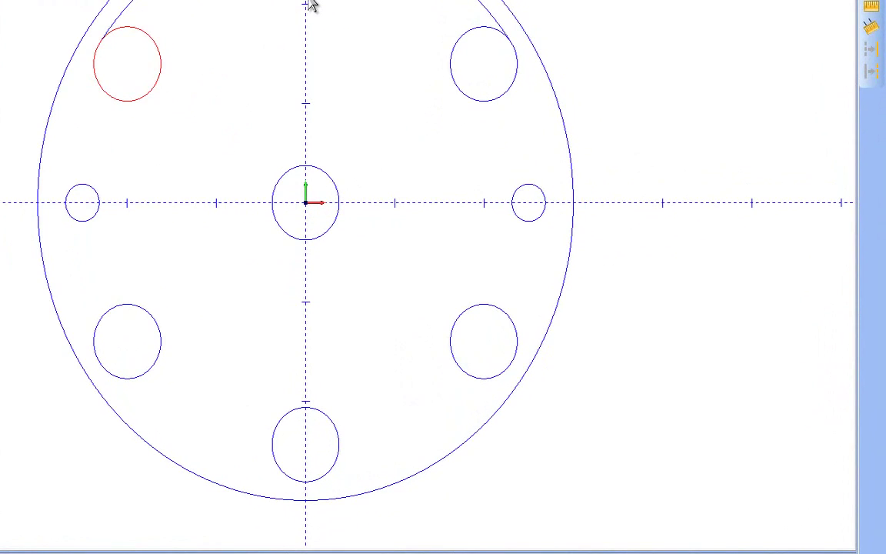
{"action": "left_click", "coordinate": [467, 106]}
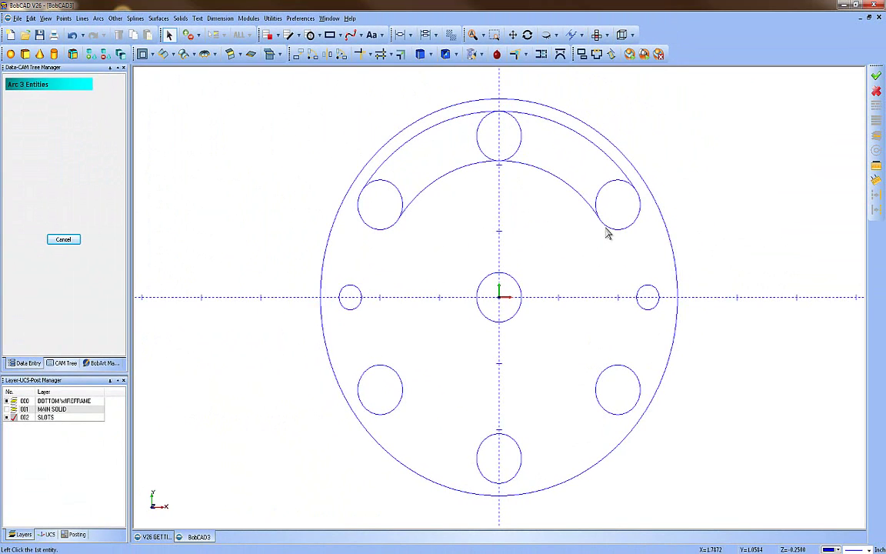
Draw the lower slot's inner arc as a three-entity arc tangent to the three lower circles.
{"action": "left_click", "coordinate": [403, 386]}
{"action": "left_click", "coordinate": [513, 438]}
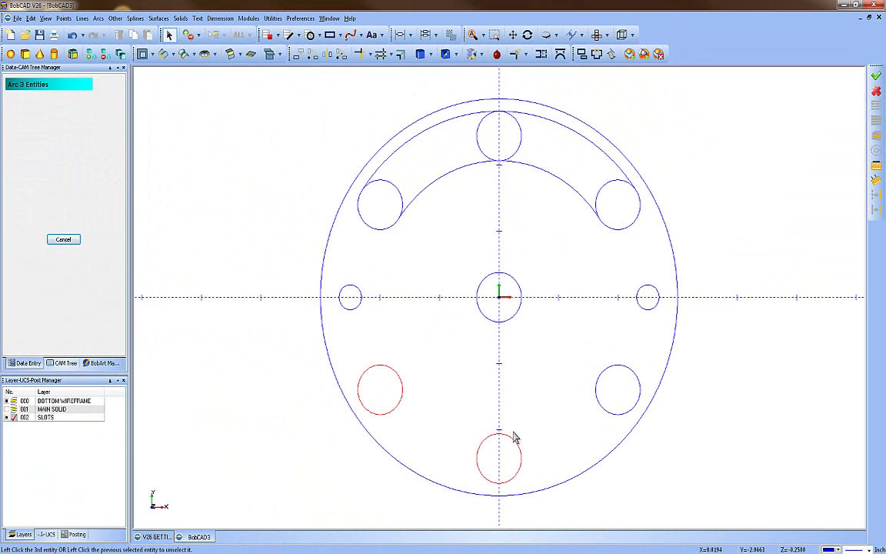
{"action": "left_click", "coordinate": [602, 382]}
Try to draw the lower slot's outer arc from the same three lower circles and undo it.
{"action": "left_click", "coordinate": [600, 385]}
{"action": "left_click", "coordinate": [504, 440]}
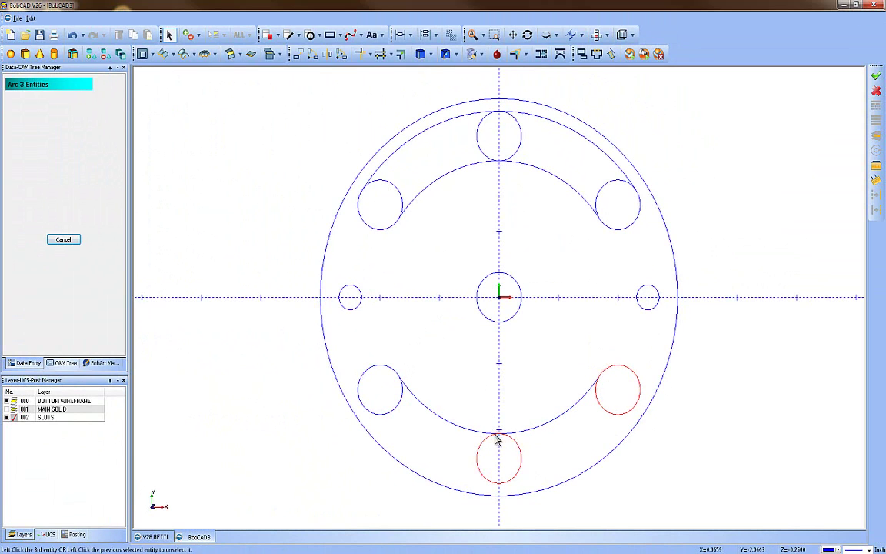
{"action": "left_click", "coordinate": [367, 413]}
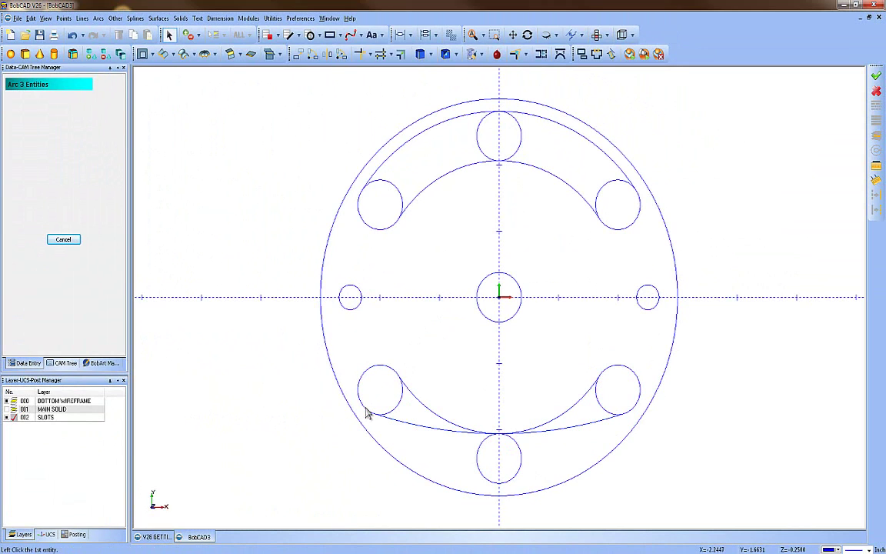
{"action": "left_click", "coordinate": [72, 34]}
Draw the lower slot's outer arc tangent to the outer sides of the three lower circles and leave the arc command.
{"action": "left_click", "coordinate": [364, 406]}
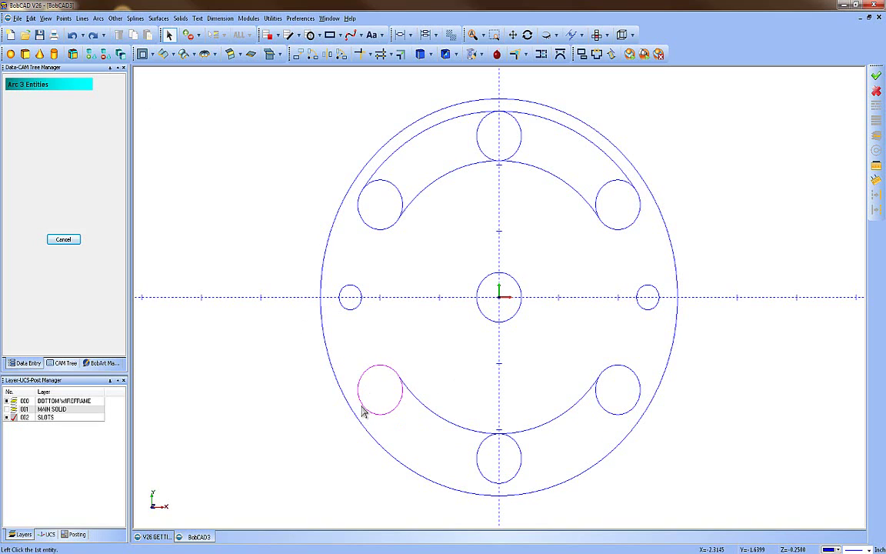
{"action": "left_click", "coordinate": [637, 411]}
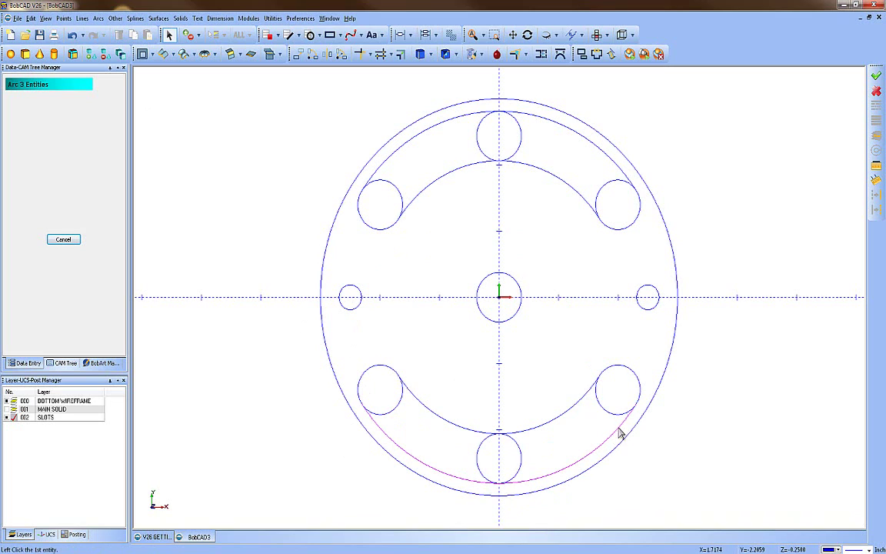
{"action": "left_click", "coordinate": [63, 240]}
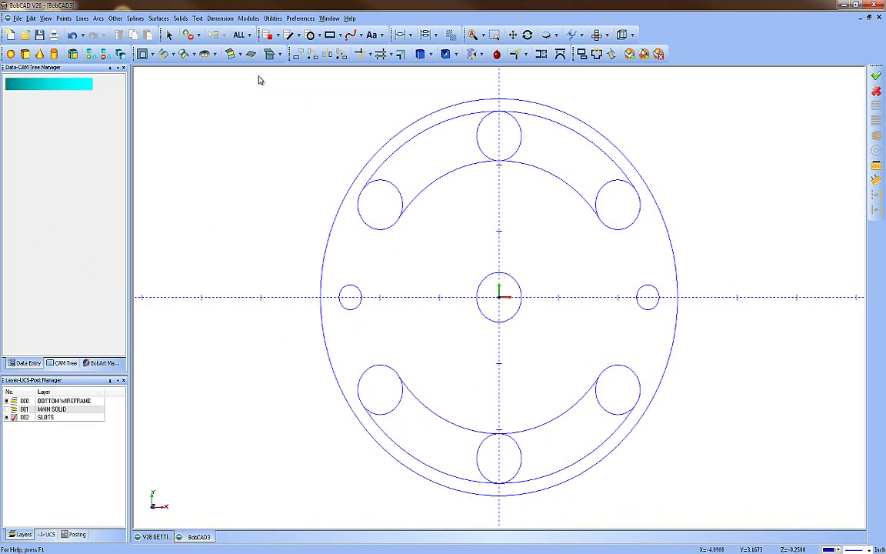
Quick-trim the inner parts of the three upper circles so the upper slot is one closed outline.
{"action": "left_click", "coordinate": [272, 18]}
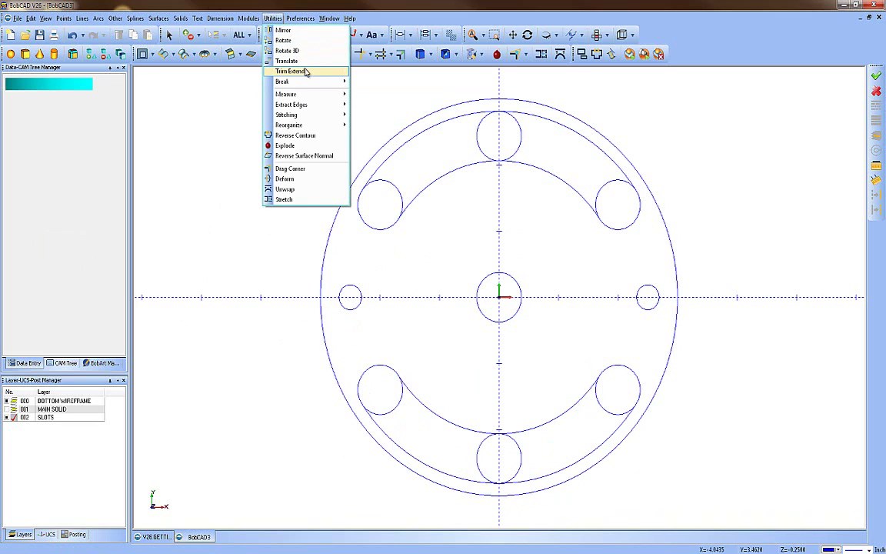
{"action": "mouse_move", "coordinate": [307, 71]}
{"action": "left_click", "coordinate": [396, 122]}
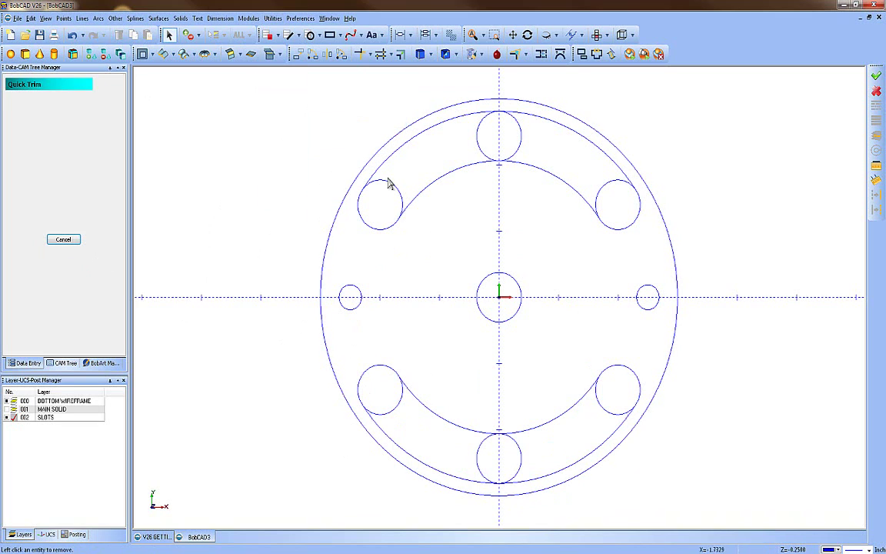
{"action": "left_click", "coordinate": [389, 185]}
{"action": "left_click", "coordinate": [478, 139]}
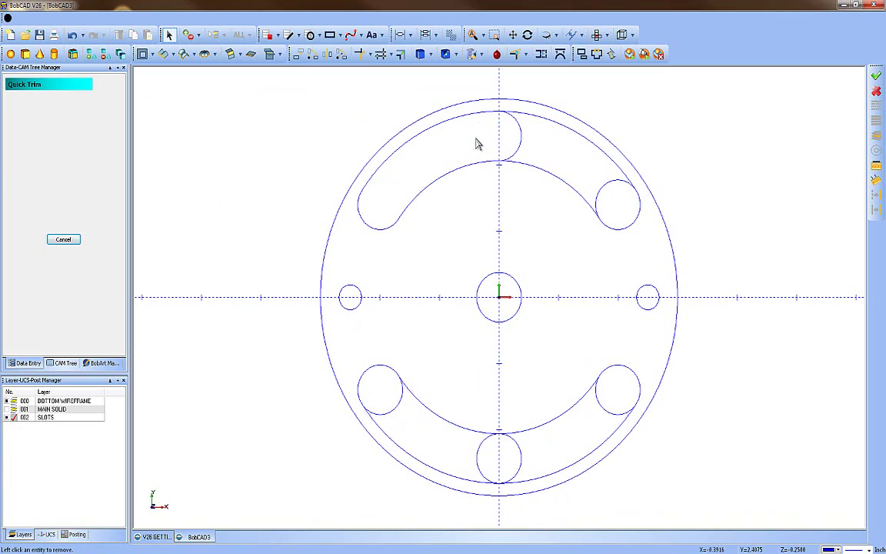
{"action": "left_click", "coordinate": [521, 145]}
{"action": "left_click", "coordinate": [523, 135]}
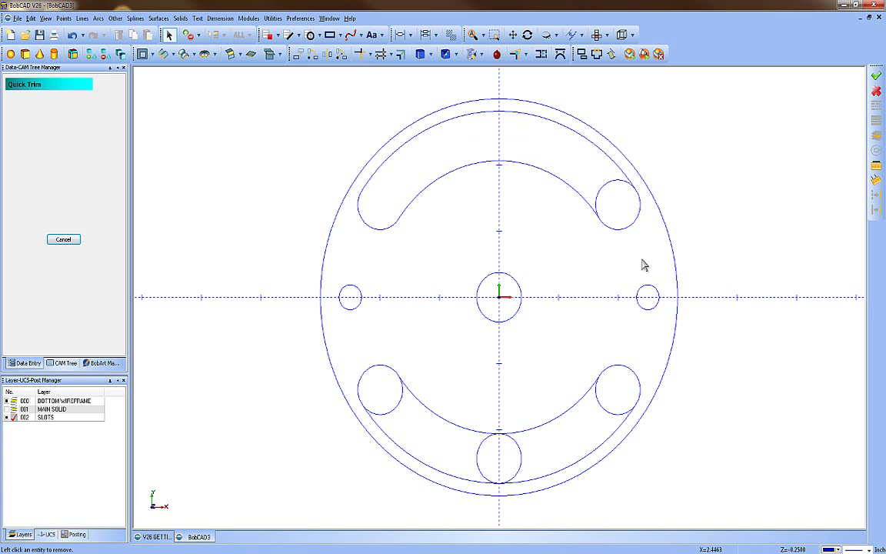
{"action": "left_click", "coordinate": [604, 191]}
Trim away the inner parts of the three lower circles to close the lower slot outline, and leave Quick Trim.
{"action": "left_click", "coordinate": [595, 404]}
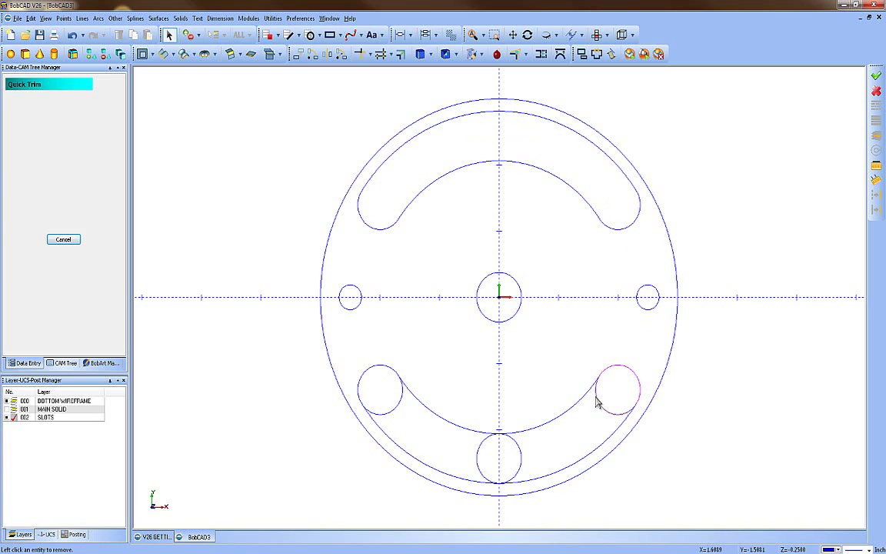
{"action": "left_click", "coordinate": [520, 464]}
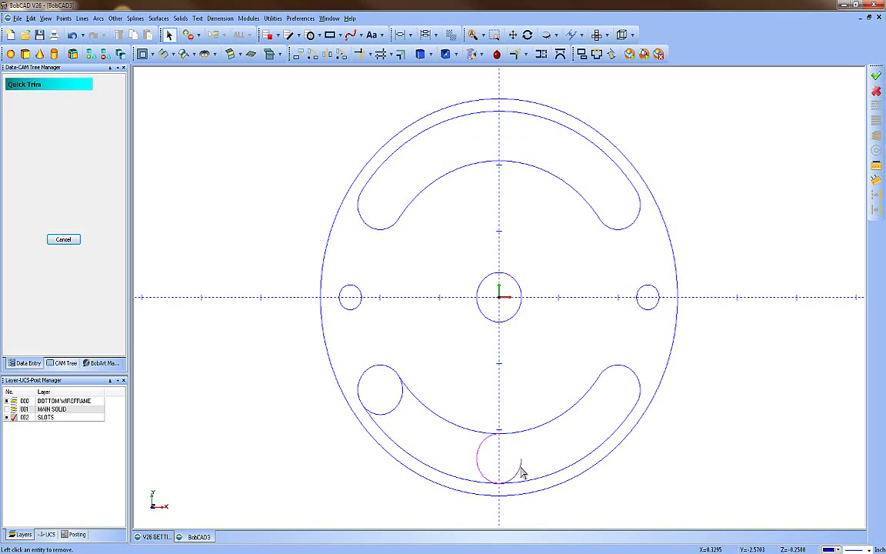
{"action": "left_click", "coordinate": [478, 464]}
{"action": "left_click", "coordinate": [401, 392]}
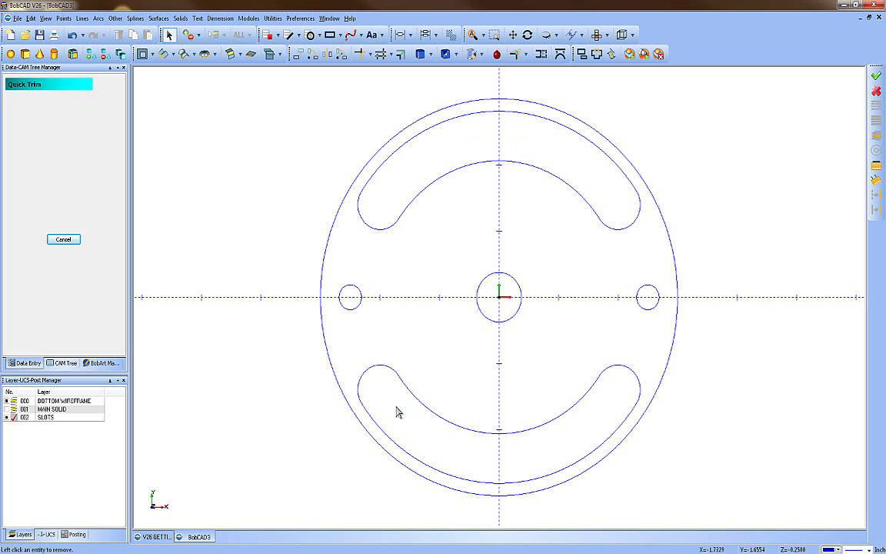
{"action": "left_click", "coordinate": [63, 240]}
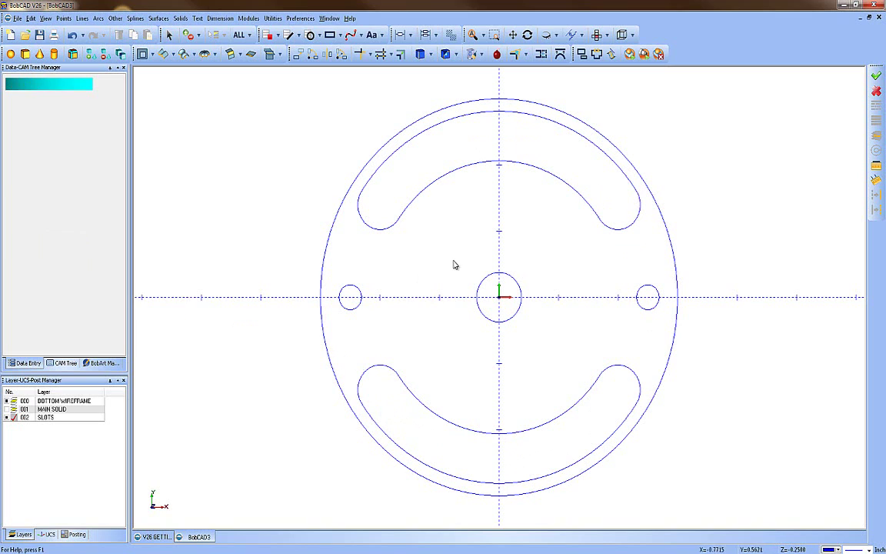
In an isometric view, extrude both slot outlines by -0.7500 along the Z axis with caps and zero draft.
{"action": "left_click", "coordinate": [606, 34]}
{"action": "left_click", "coordinate": [609, 110]}
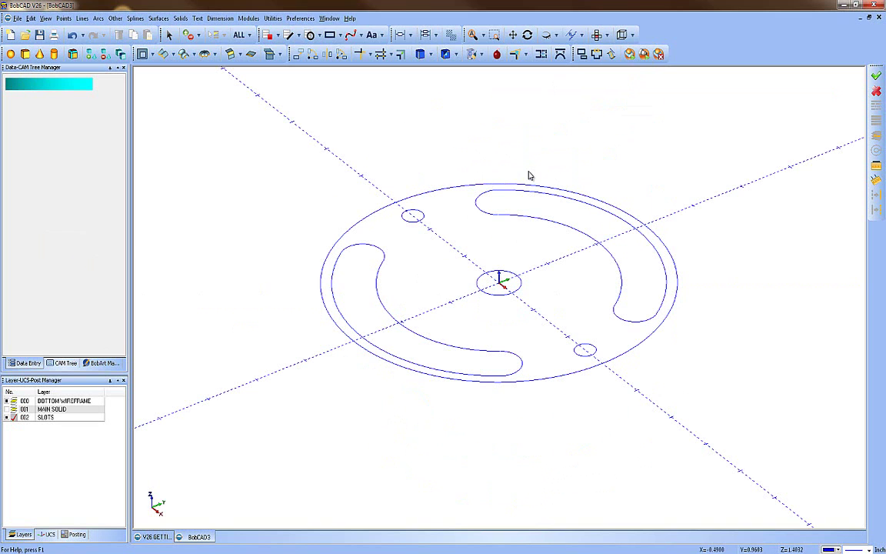
{"action": "left_click", "coordinate": [159, 17]}
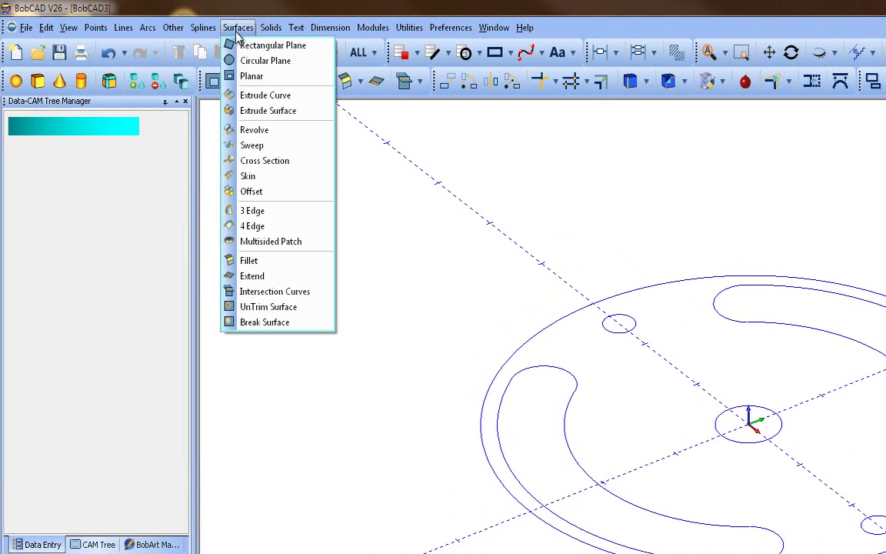
{"action": "left_click", "coordinate": [249, 94]}
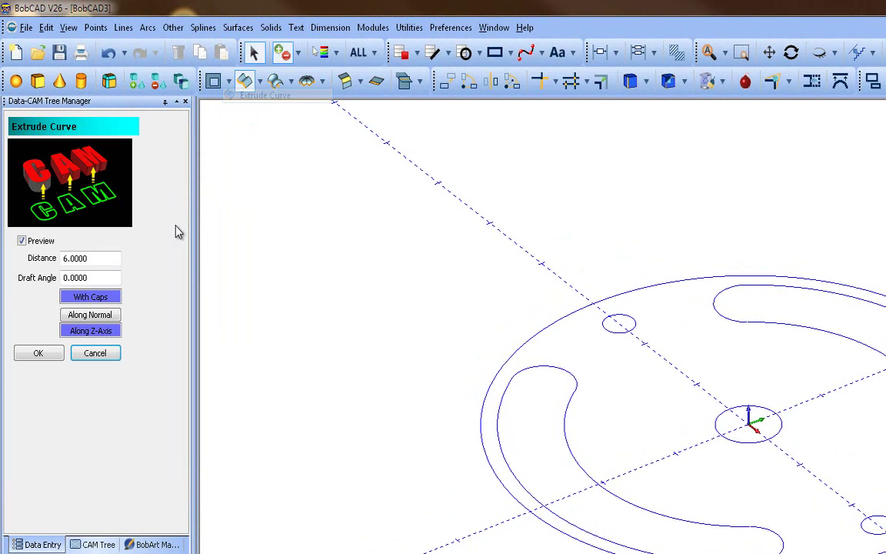
{"action": "left_click_drag", "start_coordinate": [88, 257], "coordinate": [21, 244]}
{"action": "type", "text": "-0"}
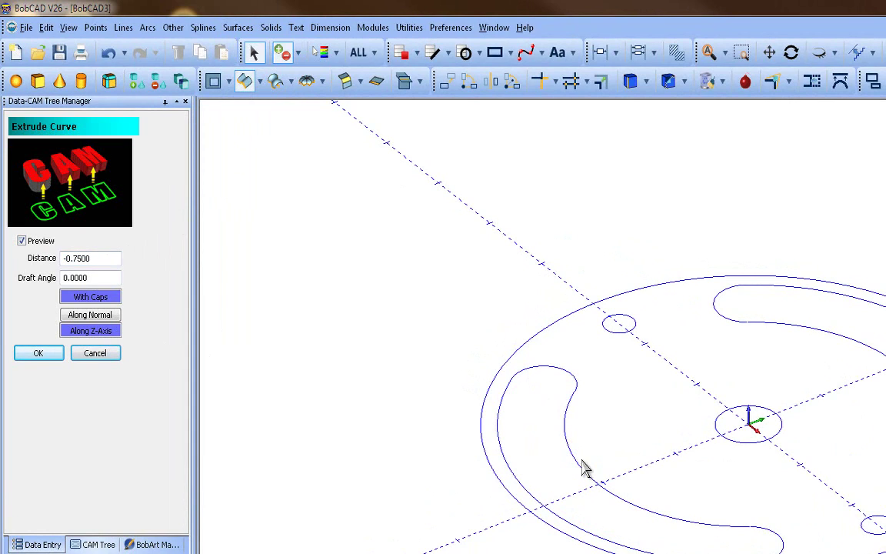
{"action": "left_click", "coordinate": [567, 429]}
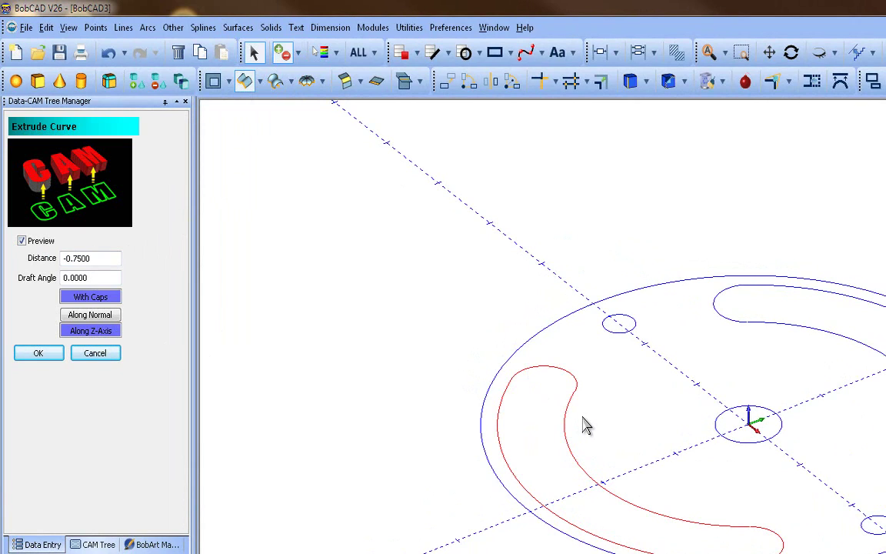
{"action": "left_click", "coordinate": [773, 332]}
{"action": "left_click", "coordinate": [42, 355]}
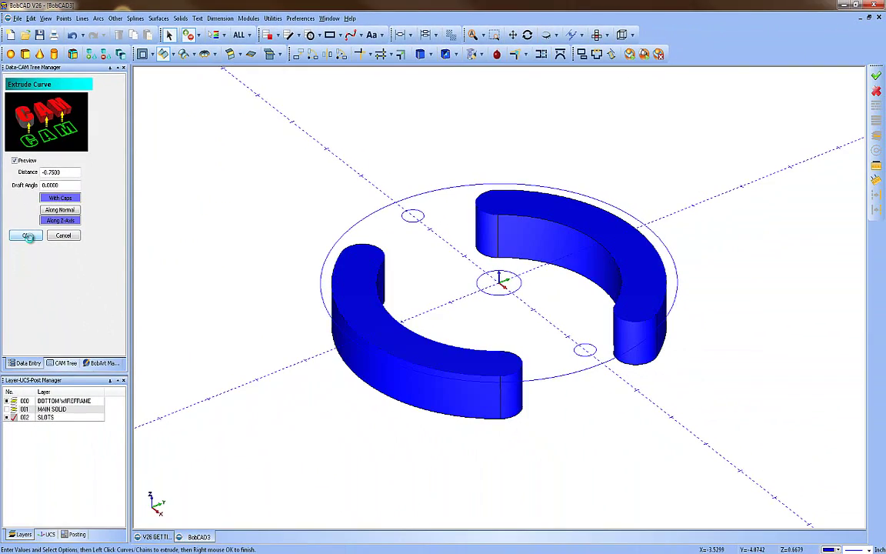
{"action": "left_click", "coordinate": [27, 235]}
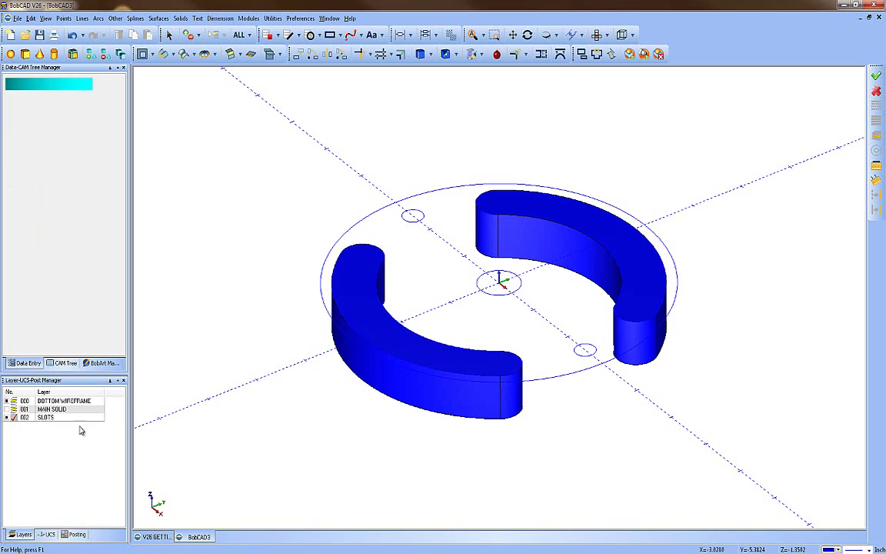
Make the MAIN SOLID layer visible and active, and Boolean-subtract the two slot solids from the main body.
{"action": "left_click", "coordinate": [9, 410]}
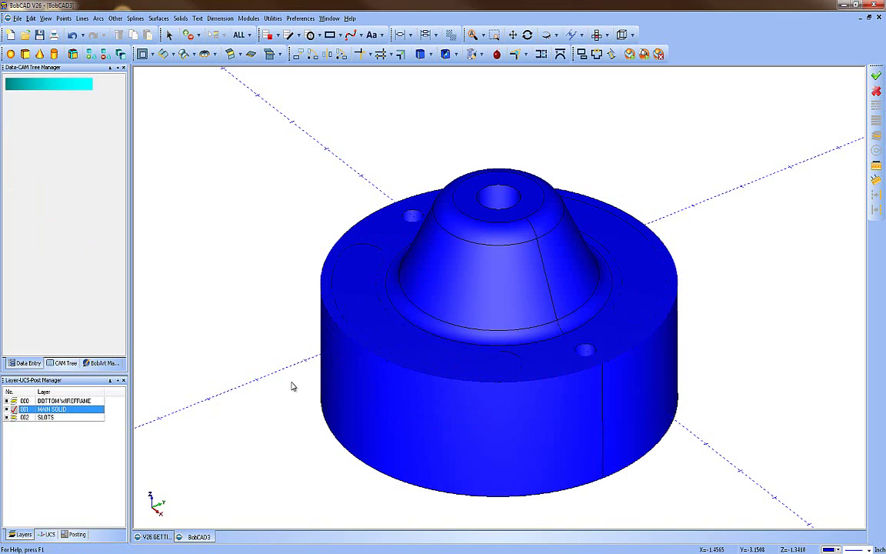
{"action": "left_click", "coordinate": [180, 18]}
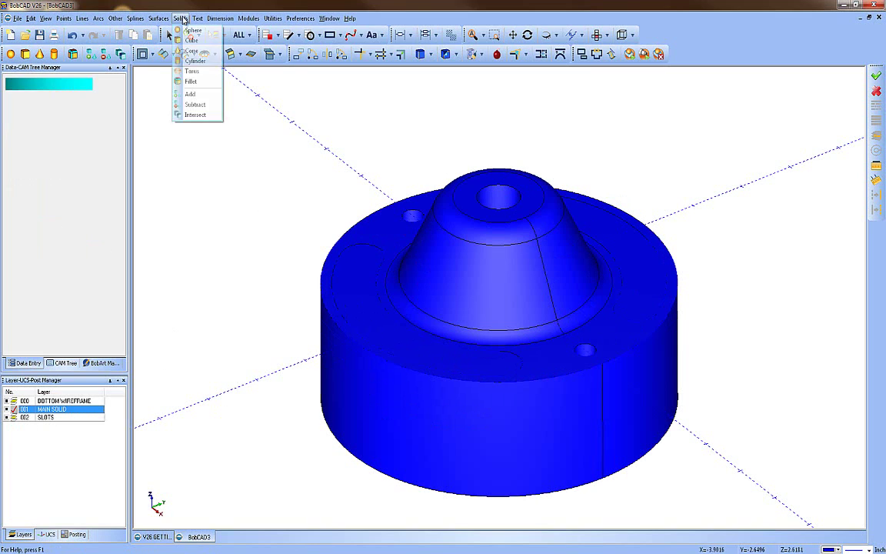
{"action": "left_click", "coordinate": [195, 105]}
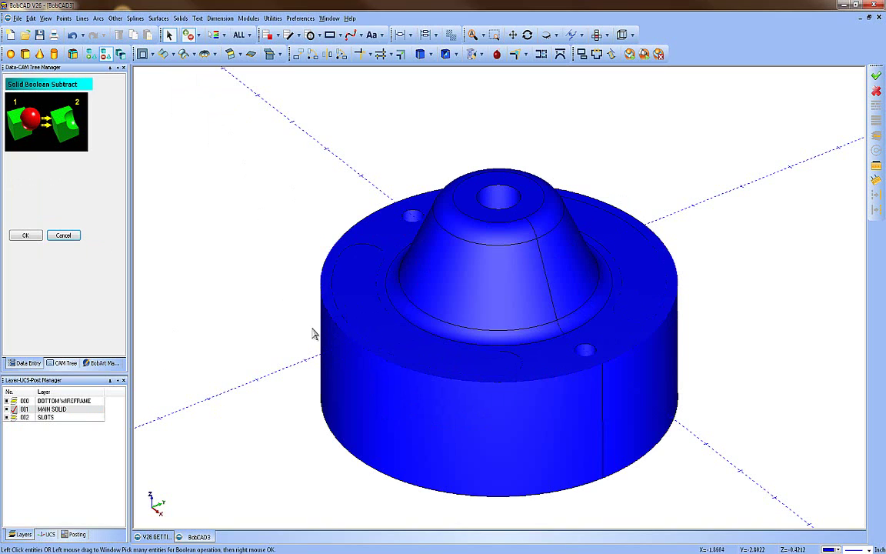
{"action": "left_click", "coordinate": [324, 339]}
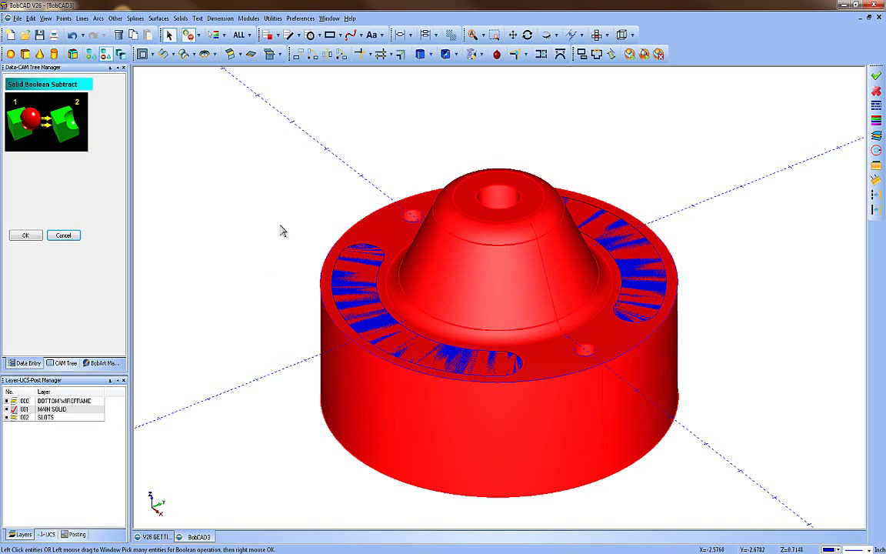
{"action": "key", "text": "ctrl+w"}
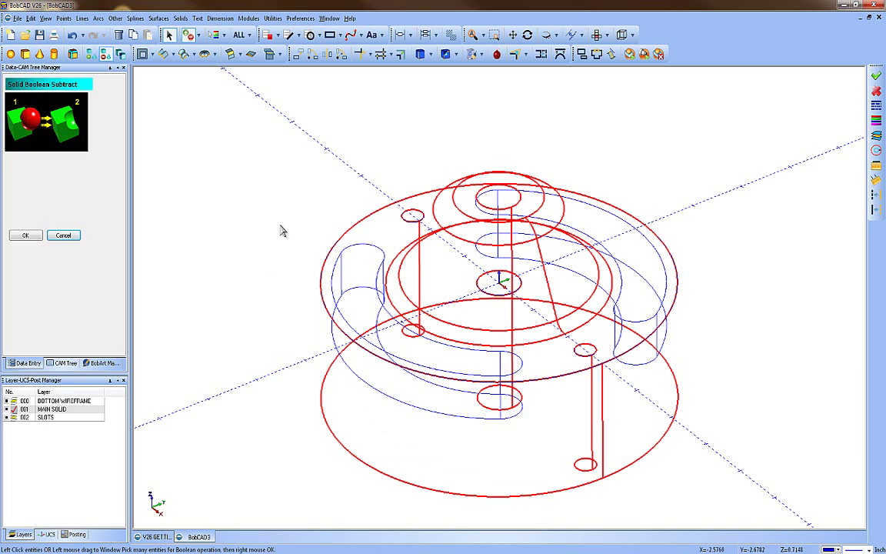
{"action": "left_click", "coordinate": [333, 339]}
{"action": "left_click", "coordinate": [638, 270]}
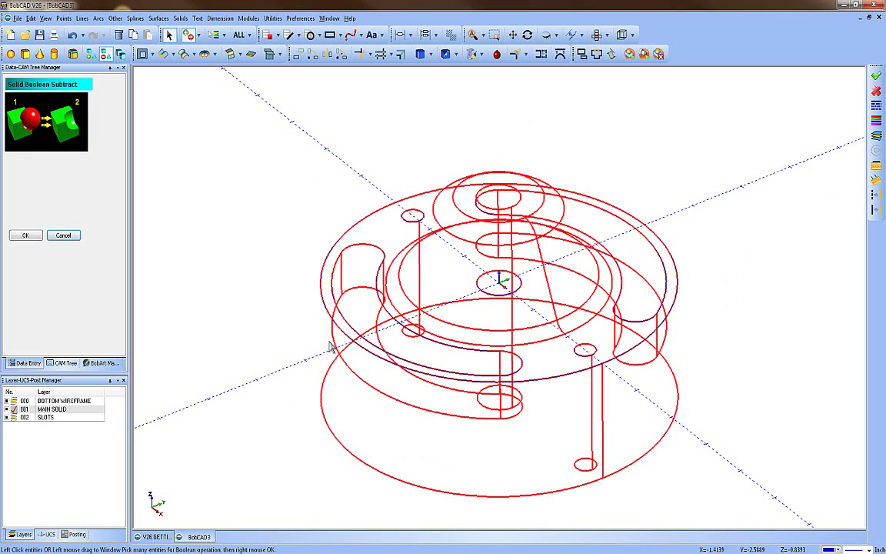
{"action": "right_click", "coordinate": [283, 255]}
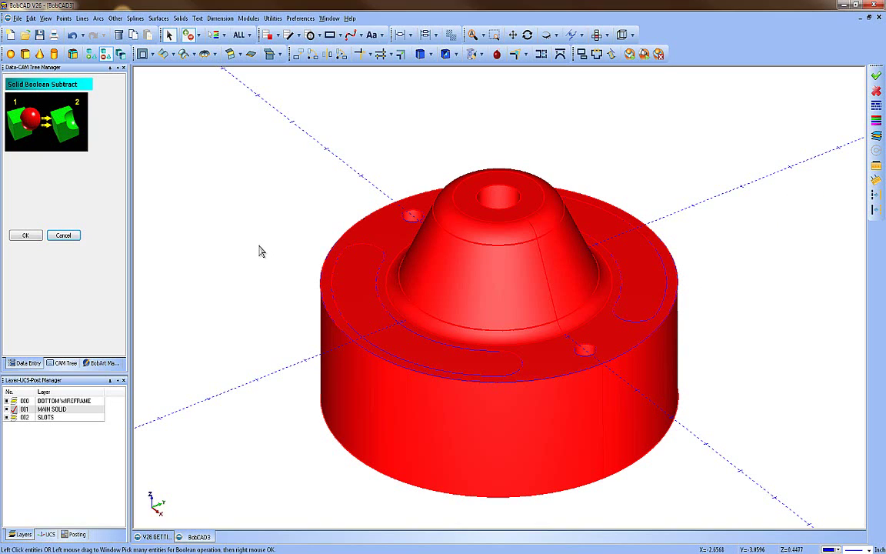
{"action": "left_click", "coordinate": [26, 235]}
{"action": "left_click", "coordinate": [65, 236]}
{"action": "middle_click_drag", "start_coordinate": [385, 323], "coordinate": [298, 244]}
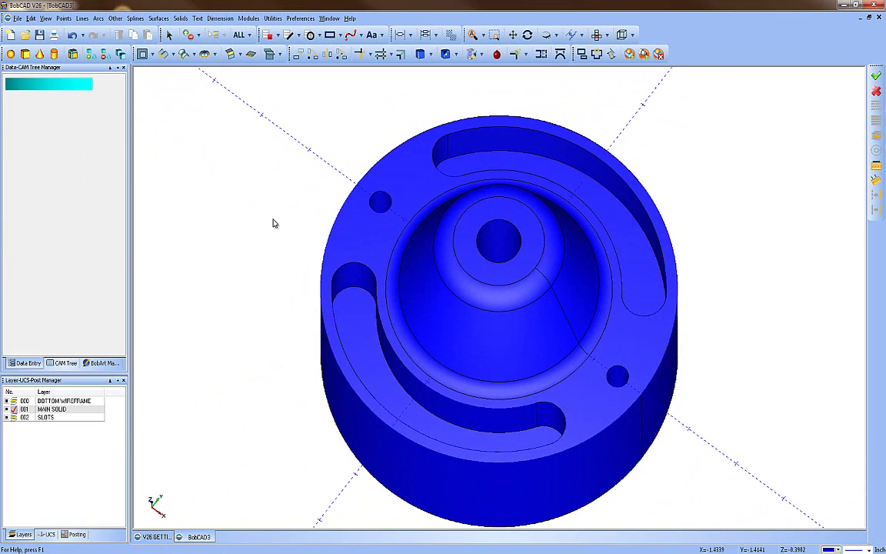
Save the part to the Desktop as the BobCAD file BobCAD3.bbcd.
{"action": "left_click", "coordinate": [17, 17]}
{"action": "left_click", "coordinate": [36, 73]}
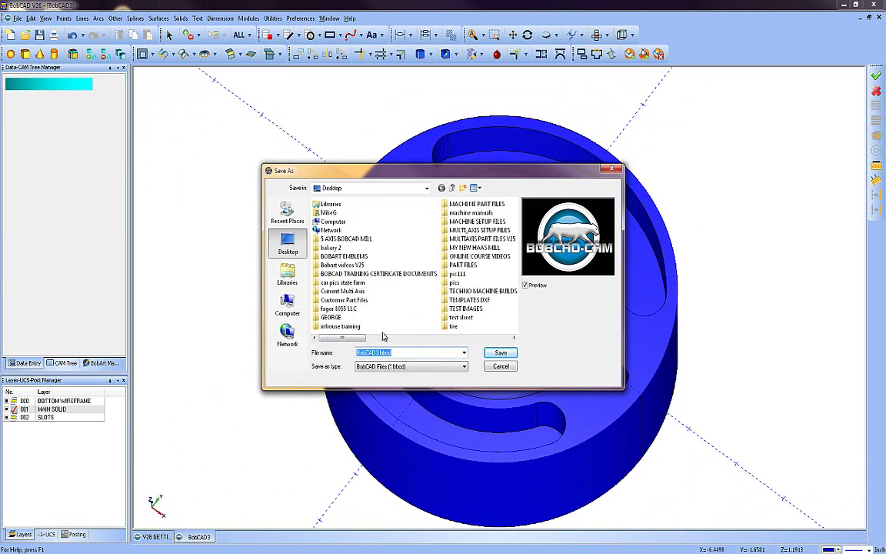
{"action": "left_click", "coordinate": [501, 352]}
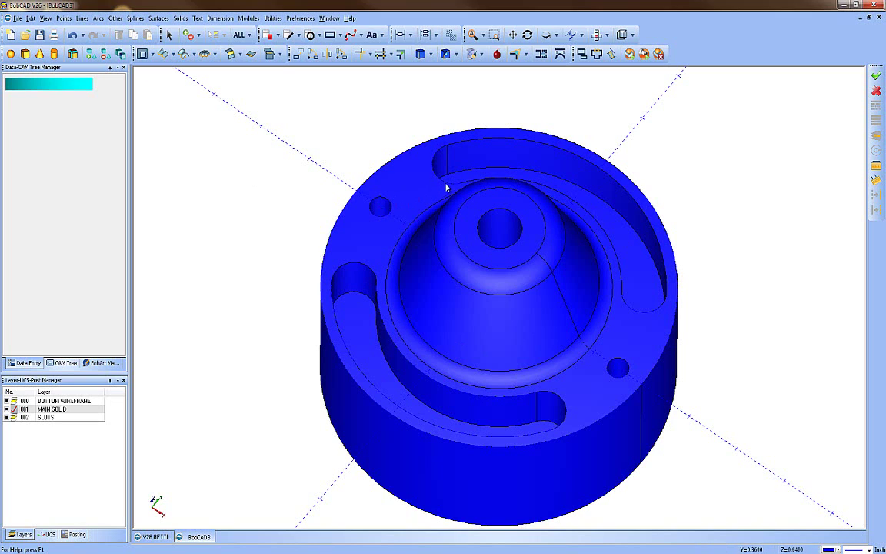
Set up a solid chamfer instead of a constant fillet, with a chamfer value of 0.0310.
{"action": "left_click", "coordinate": [180, 17]}
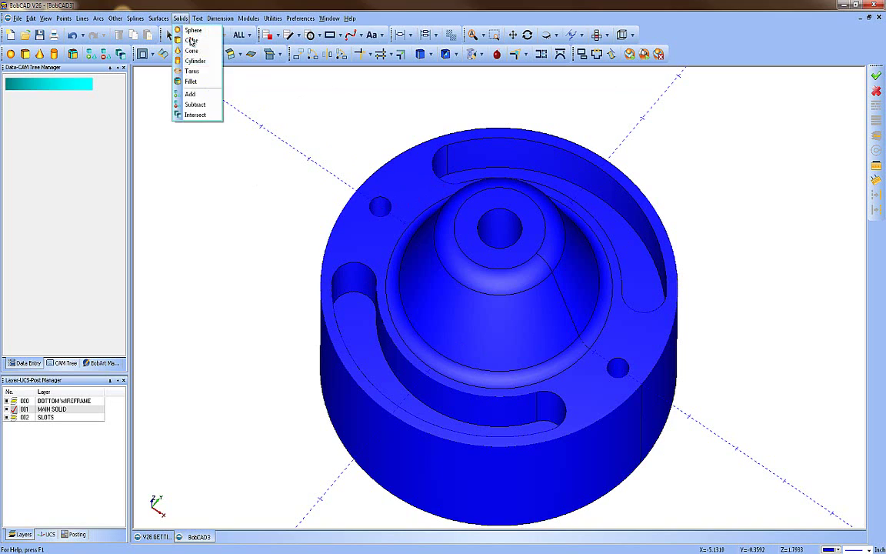
{"action": "left_click", "coordinate": [197, 82]}
{"action": "left_click", "coordinate": [67, 181]}
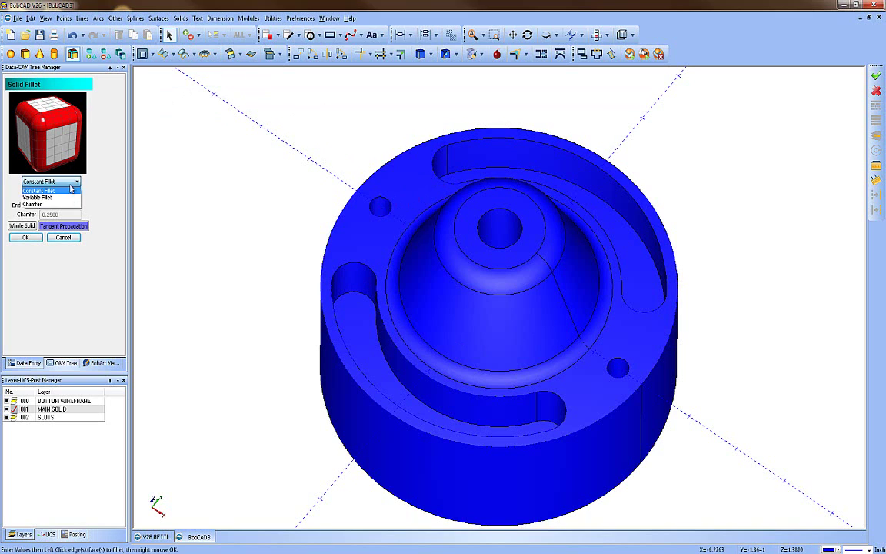
{"action": "left_click", "coordinate": [67, 205]}
{"action": "type", "text": ".031"}
{"action": "key", "text": "Return"}
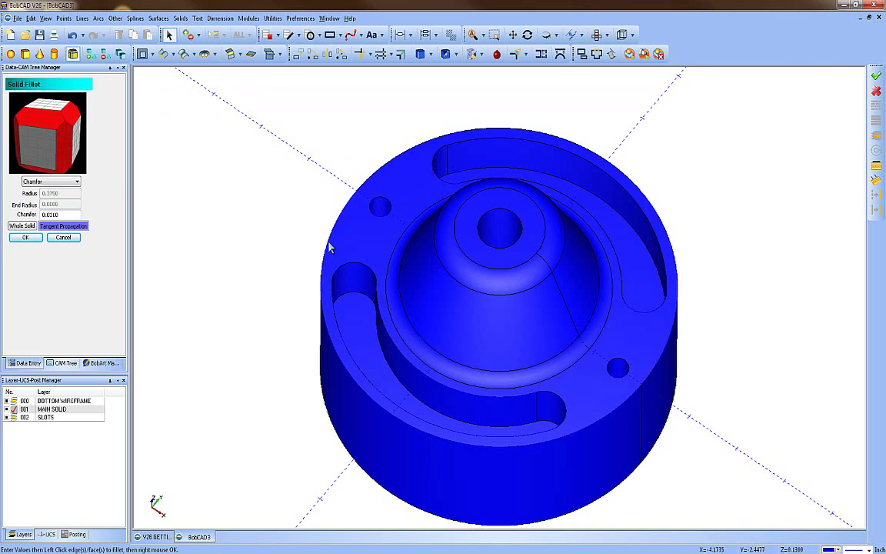
Chamfer the upper edges of both curved slots, the two small holes and the center bore, and leave the fillet command.
{"action": "left_click", "coordinate": [378, 218]}
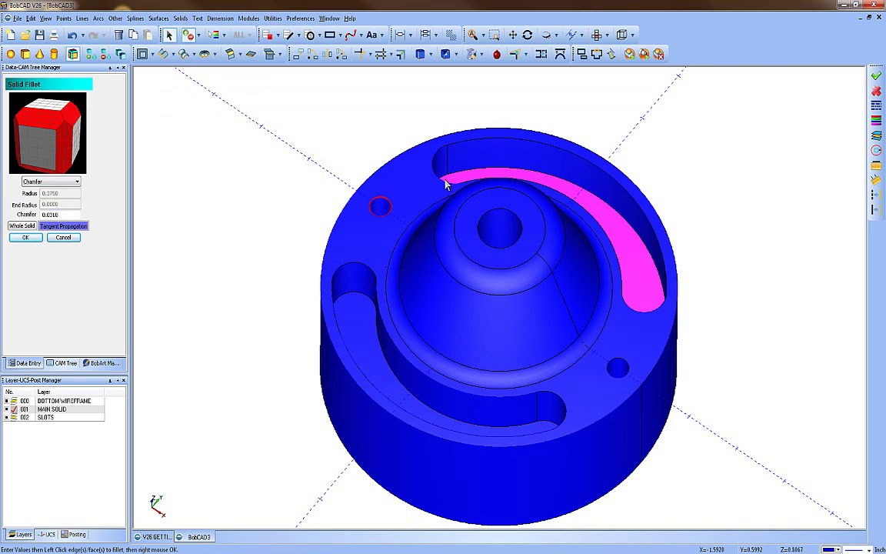
{"action": "left_click", "coordinate": [465, 143]}
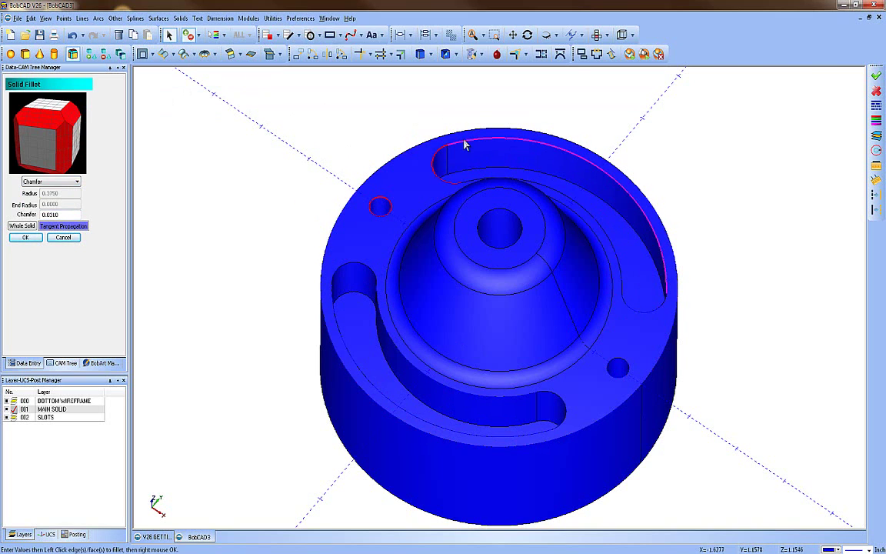
{"action": "left_click", "coordinate": [465, 179]}
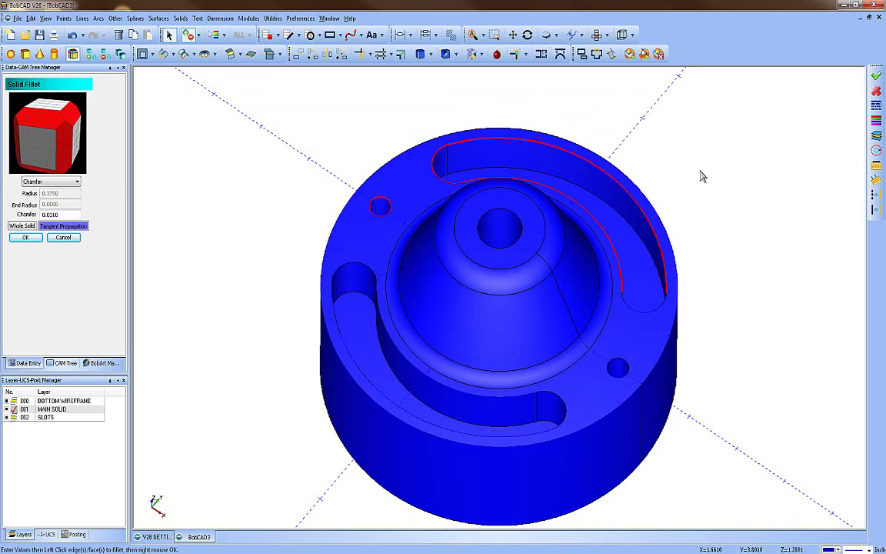
{"action": "left_click", "coordinate": [662, 313]}
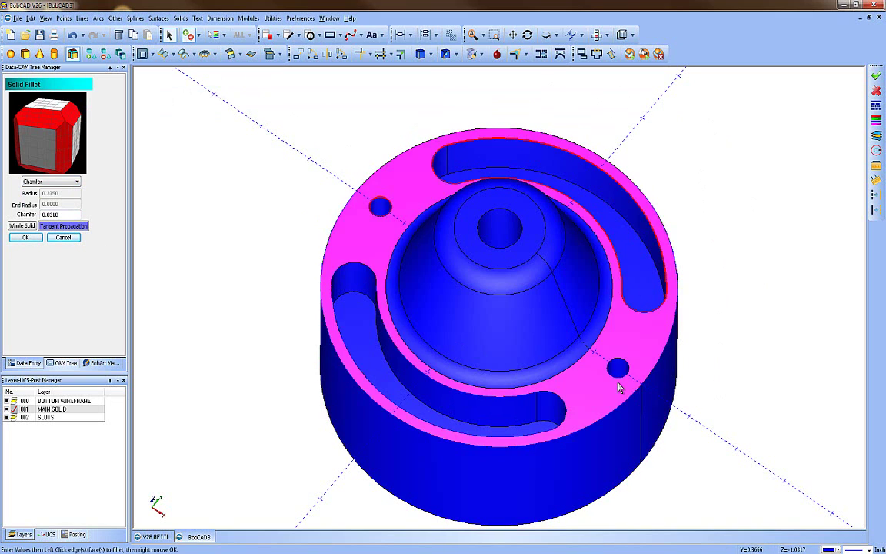
{"action": "left_click", "coordinate": [520, 400]}
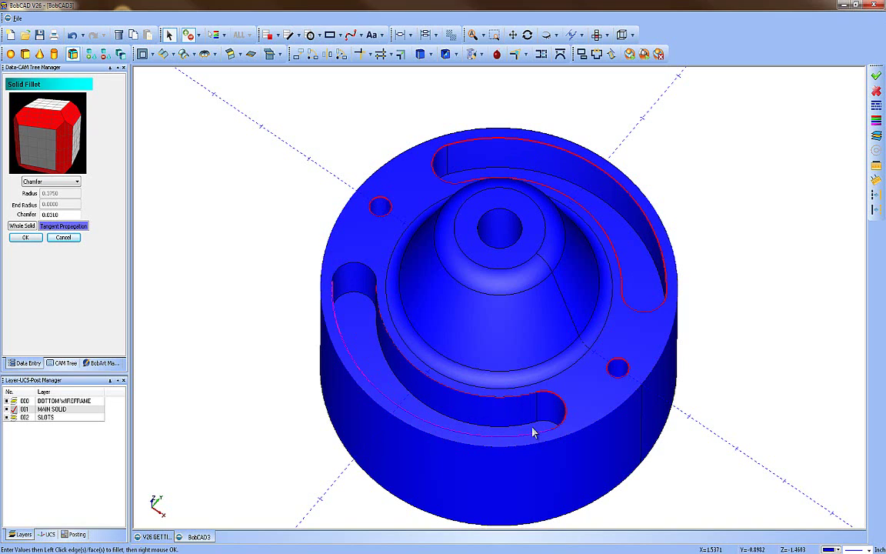
{"action": "left_click", "coordinate": [357, 263]}
{"action": "left_click", "coordinate": [505, 249]}
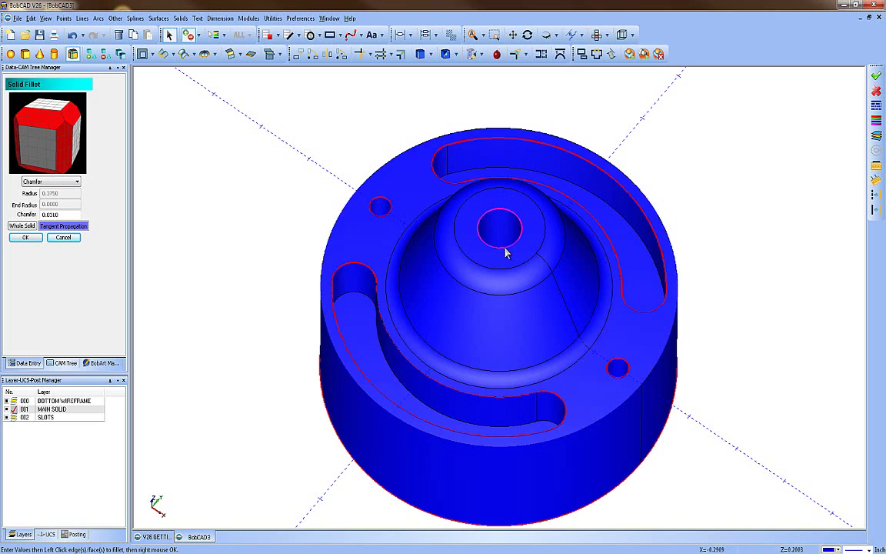
{"action": "middle_click_drag", "start_coordinate": [299, 188], "coordinate": [555, 251]}
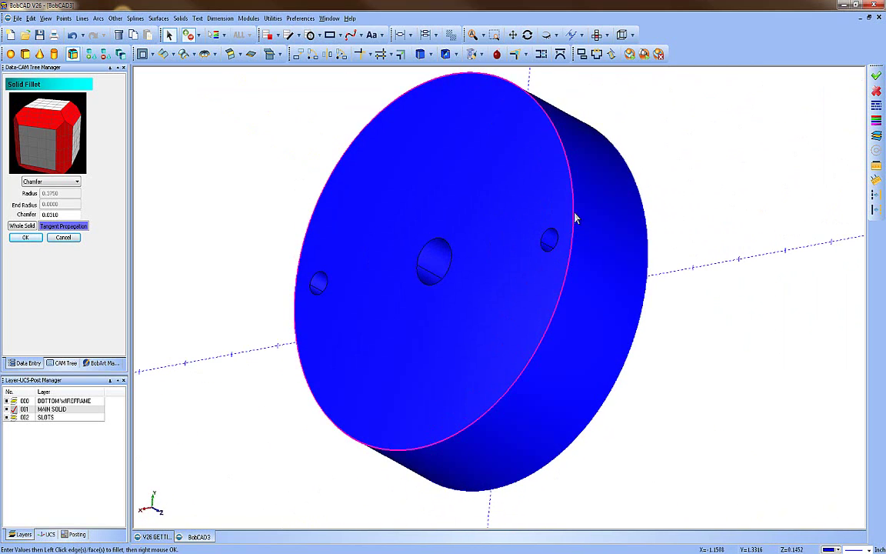
{"action": "middle_click_drag", "start_coordinate": [714, 229], "coordinate": [778, 321]}
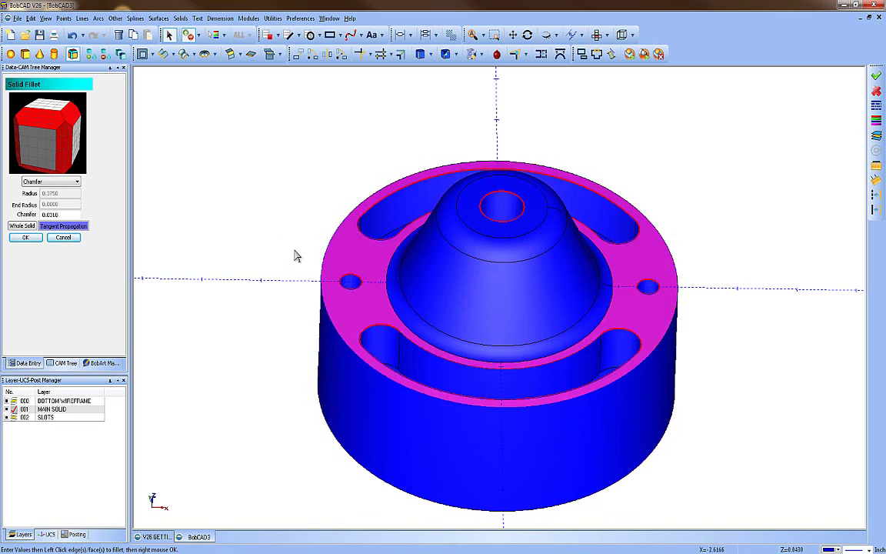
{"action": "left_click", "coordinate": [63, 236]}
Examine the pulley grooves and top text on the finished V26 GETTING STARTED CAD example, and return to the BobCAD3 part.
{"action": "mouse_move", "coordinate": [416, 253]}
{"action": "middle_mouse_down"}
{"action": "mouse_move", "coordinate": [433, 299]}
{"action": "mouse_move", "coordinate": [425, 311]}
{"action": "mouse_move", "coordinate": [407, 269]}
{"action": "middle_mouse_up"}
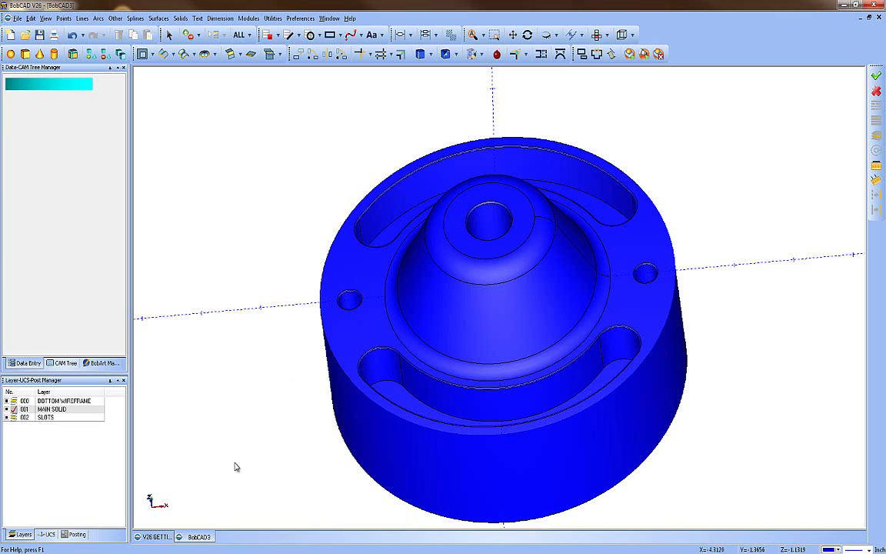
{"action": "left_click", "coordinate": [154, 536]}
{"action": "middle_click_drag", "start_coordinate": [535, 317], "coordinate": [380, 296]}
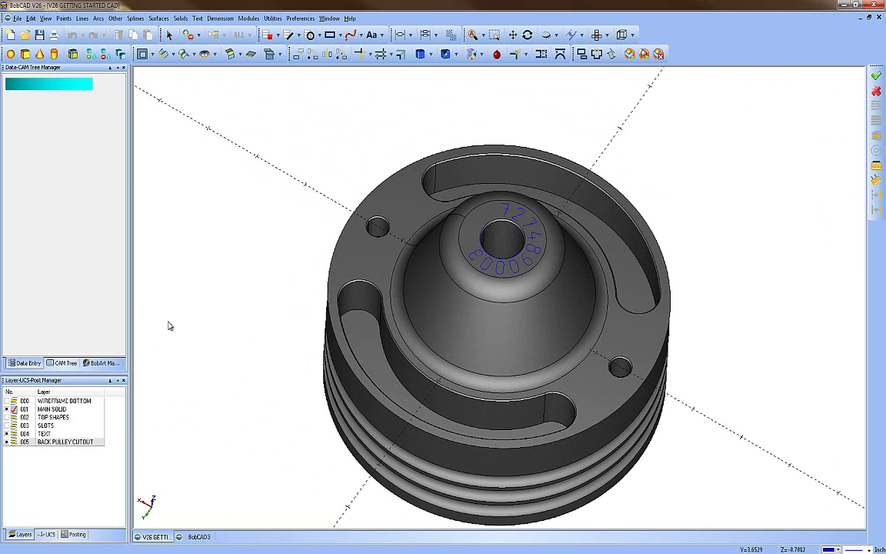
{"action": "left_click", "coordinate": [198, 536]}
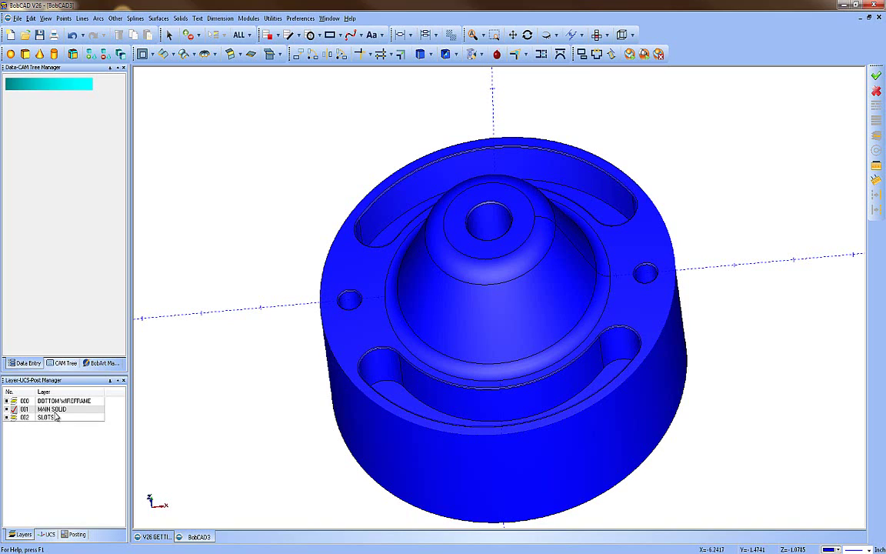
Define a solid torus with a major radius of 3.0000 and a minor radius of 0.1500.
{"action": "left_click", "coordinate": [182, 19]}
{"action": "left_click", "coordinate": [191, 71]}
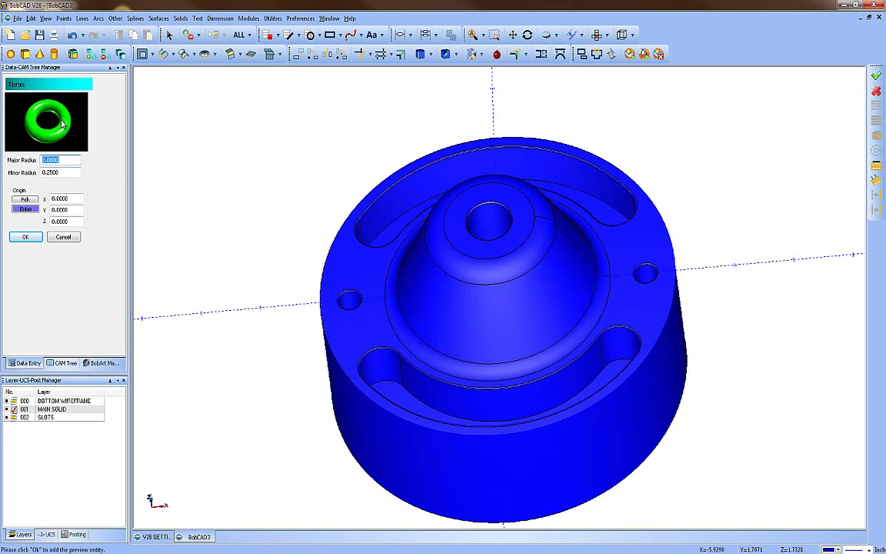
{"action": "type", "text": "3"}
{"action": "key", "text": "Tab"}
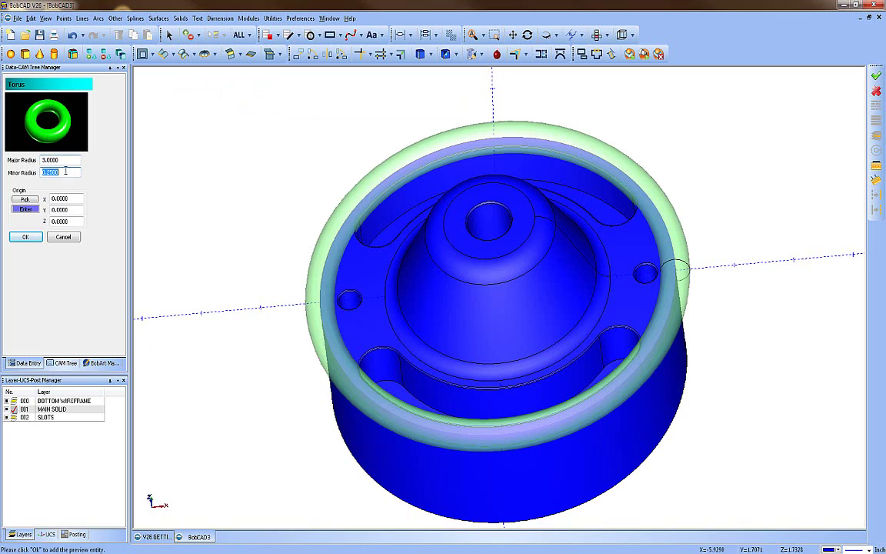
{"action": "type", "text": "1.50"}
{"action": "key", "text": "Tab"}
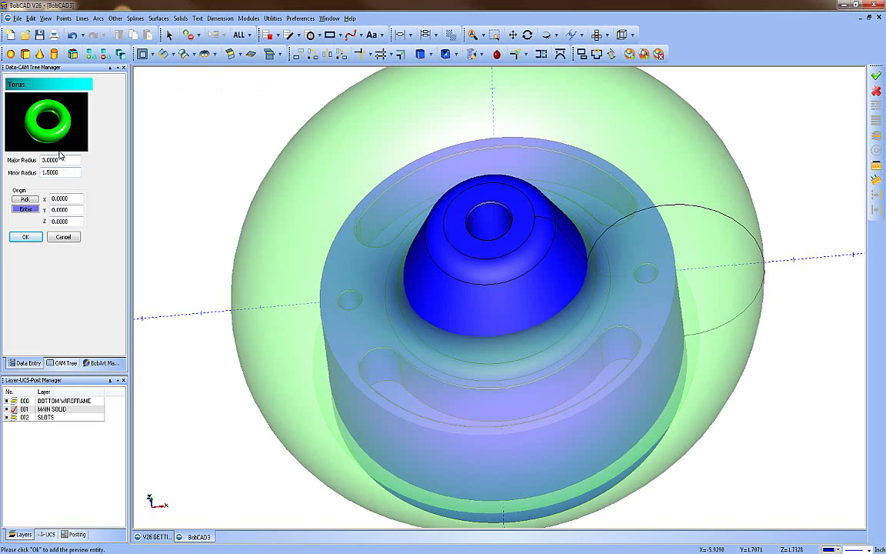
{"action": "key", "text": "Tab"}
{"action": "type", "text": ".1"}
{"action": "key", "text": "Tab"}
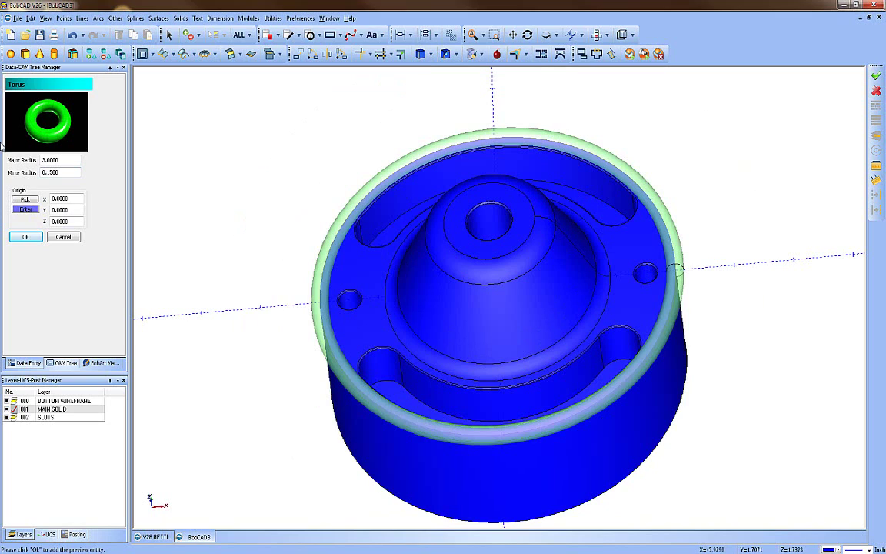
Set the torus origin to Z -0.8750 and create the torus around the pulley body.
{"action": "key", "text": "Tab"}
{"action": "key", "text": "Tab"}
{"action": "key", "text": "Tab"}
{"action": "type", "text": "-"}
{"action": "key", "text": "Tab"}
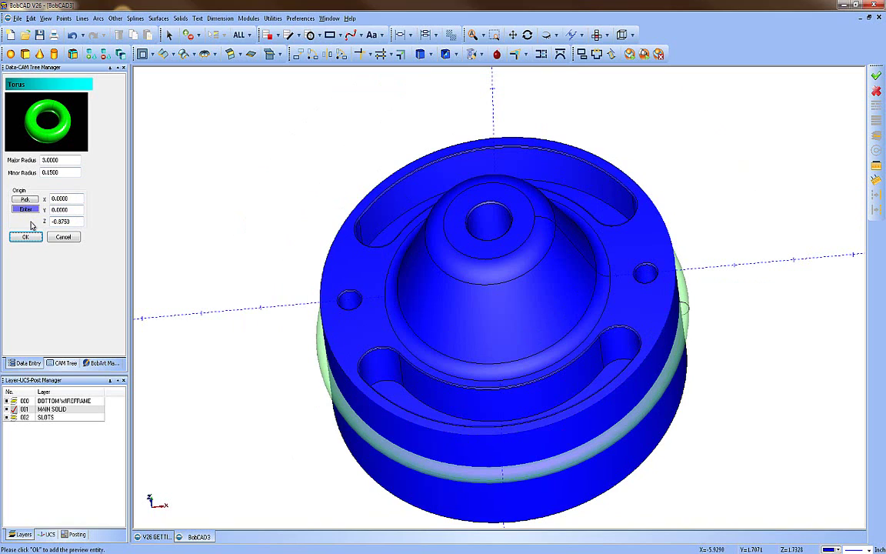
{"action": "left_click", "coordinate": [27, 237]}
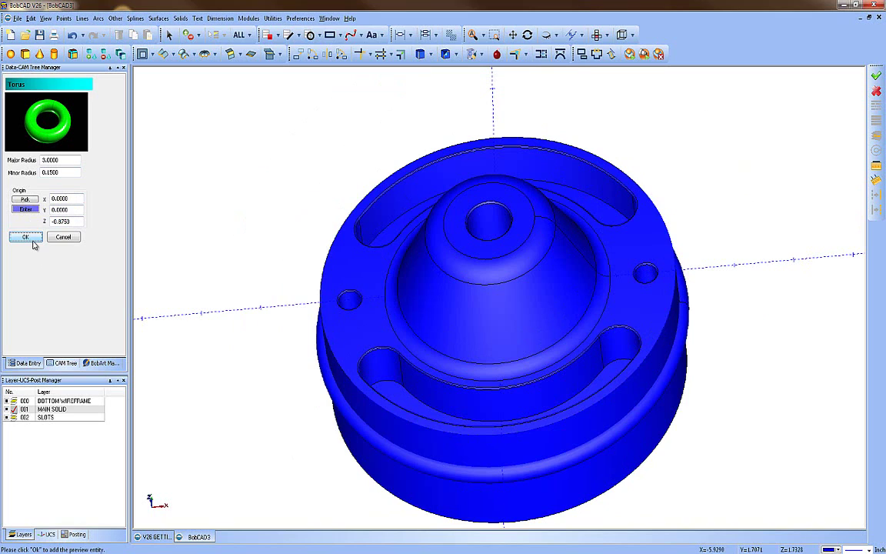
Create two more tori of the same size at Z -1.2500 and Z -1.6250, and leave the Torus command.
{"action": "left_click_drag", "start_coordinate": [75, 221], "coordinate": [40, 225]}
{"action": "type", "text": "-1.250"}
{"action": "left_click", "coordinate": [28, 235]}
{"action": "left_click_drag", "start_coordinate": [72, 221], "coordinate": [2, 221]}
{"action": "type", "text": "-"}
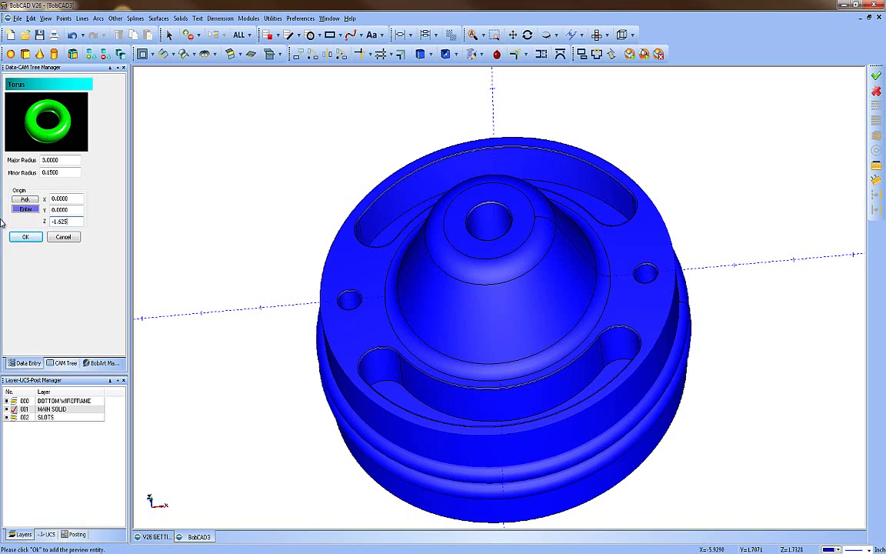
{"action": "left_click", "coordinate": [23, 236]}
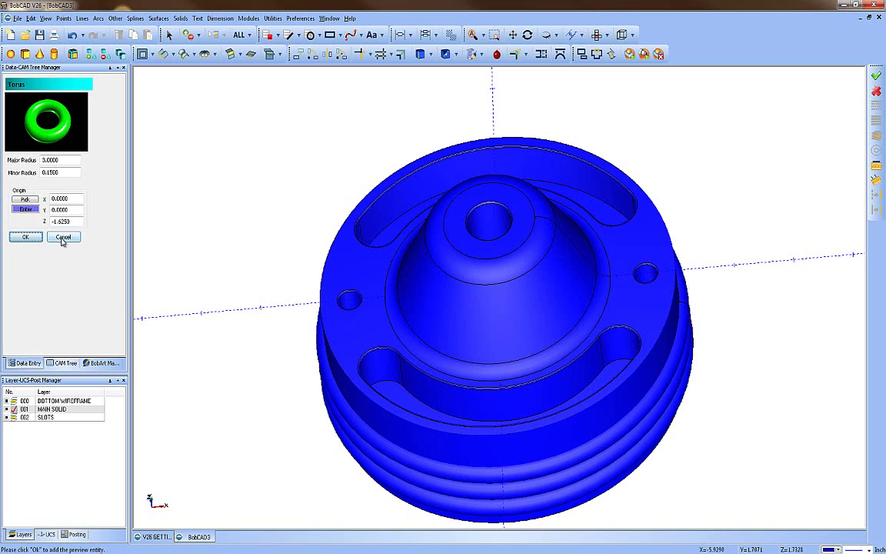
{"action": "left_click", "coordinate": [64, 237]}
Boolean-subtract the three tori from the main body to cut the pulley grooves.
{"action": "middle_click_drag", "start_coordinate": [294, 275], "coordinate": [343, 239]}
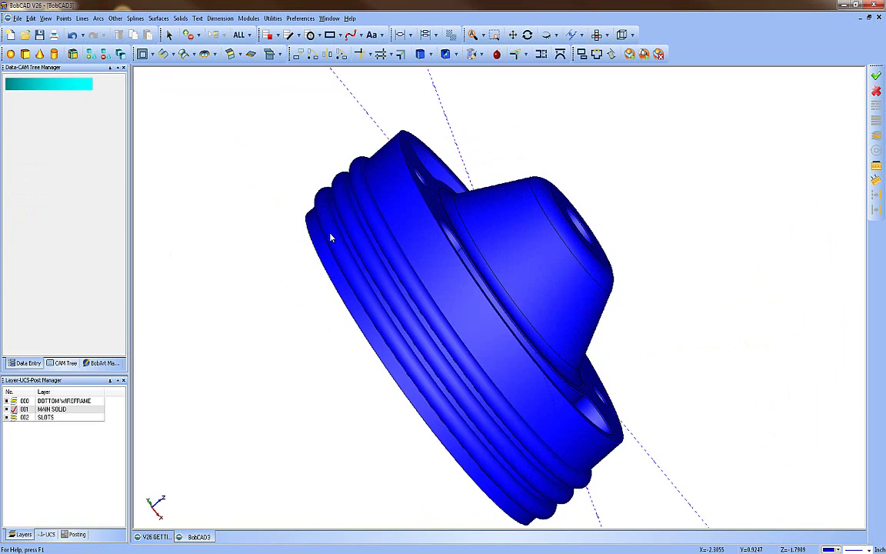
{"action": "left_click", "coordinate": [180, 18]}
{"action": "left_click", "coordinate": [195, 105]}
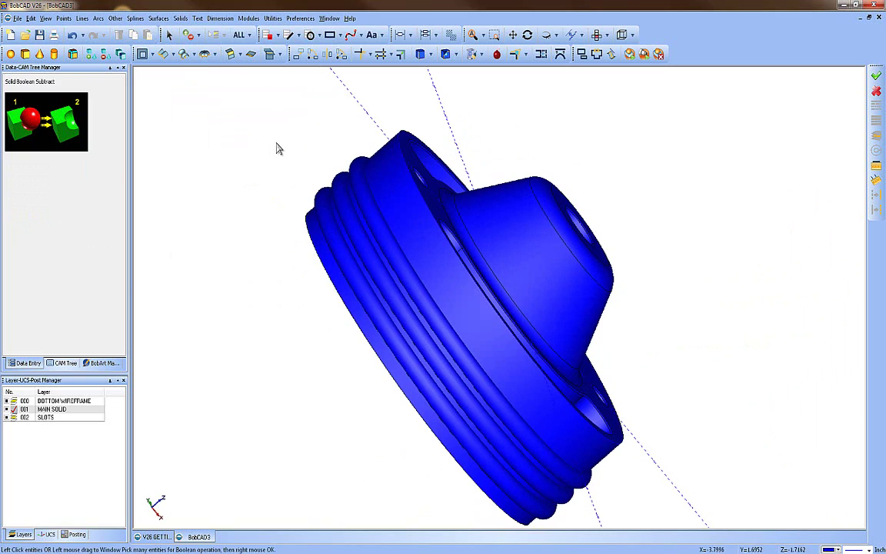
{"action": "left_click", "coordinate": [352, 163]}
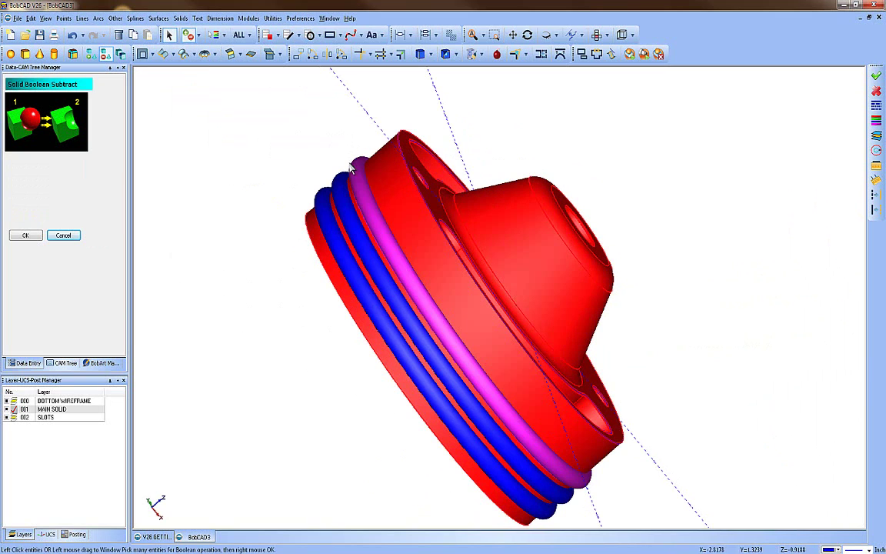
{"action": "left_click", "coordinate": [348, 167]}
{"action": "left_click", "coordinate": [333, 183]}
{"action": "left_click", "coordinate": [322, 194]}
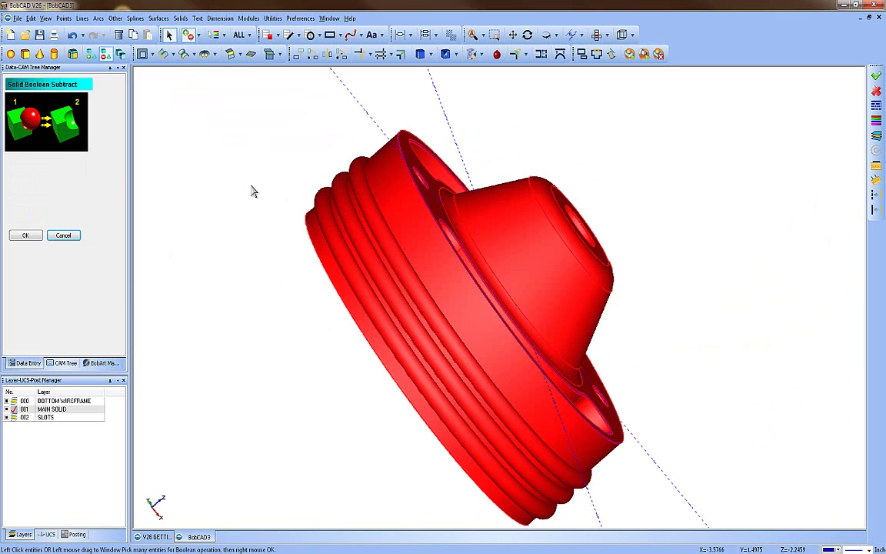
{"action": "left_click", "coordinate": [26, 236]}
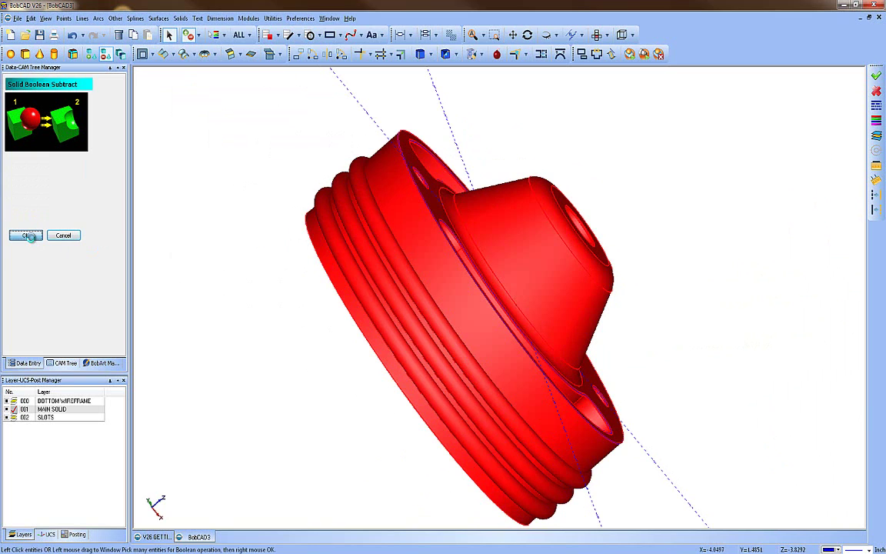
{"action": "left_click", "coordinate": [62, 236]}
Add a new layer named TEXT and make it the active layer.
{"action": "mouse_move", "coordinate": [257, 269]}
{"action": "middle_mouse_down"}
{"action": "mouse_move", "coordinate": [305, 231]}
{"action": "mouse_move", "coordinate": [259, 253]}
{"action": "middle_mouse_up"}
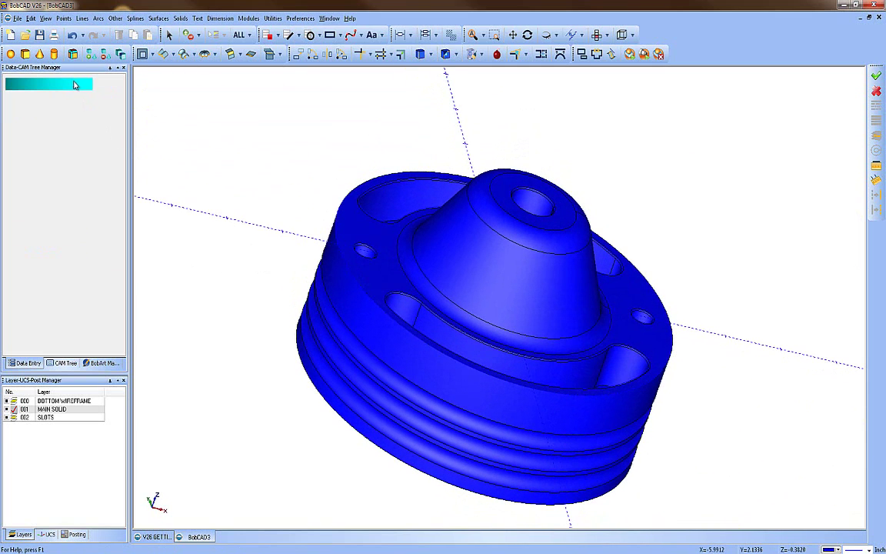
{"action": "middle_click_drag", "start_coordinate": [445, 330], "coordinate": [410, 346]}
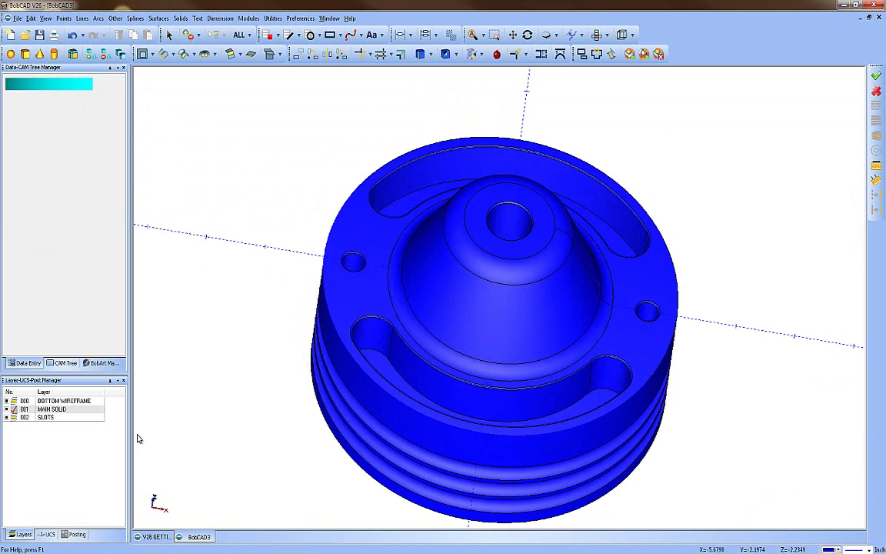
{"action": "right_click", "coordinate": [67, 433]}
{"action": "left_click", "coordinate": [74, 439]}
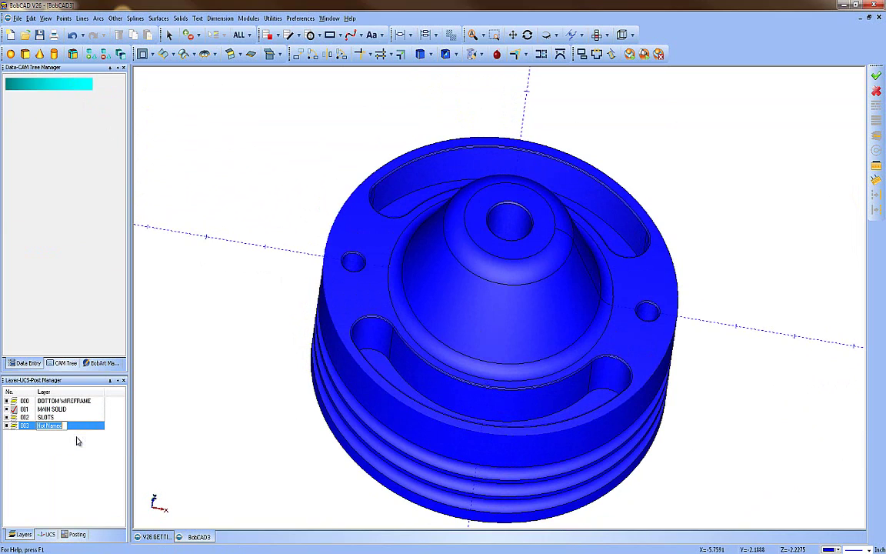
{"action": "type", "text": "TE"}
{"action": "key", "text": "Return"}
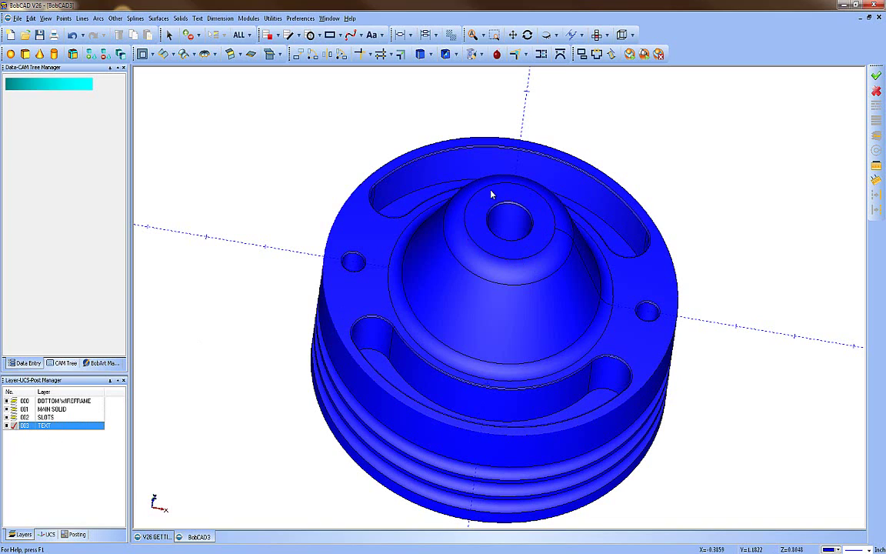
Extract the edges of the hub's flat top face, and hide the SLOTS and MAIN SOLID layers.
{"action": "left_click", "coordinate": [273, 18]}
{"action": "mouse_move", "coordinate": [323, 107]}
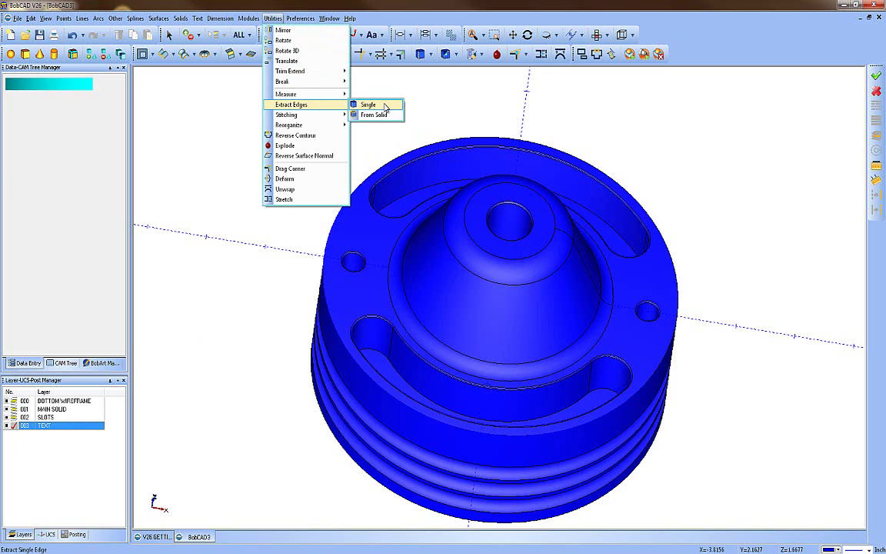
{"action": "left_click", "coordinate": [369, 105]}
{"action": "left_click", "coordinate": [497, 200]}
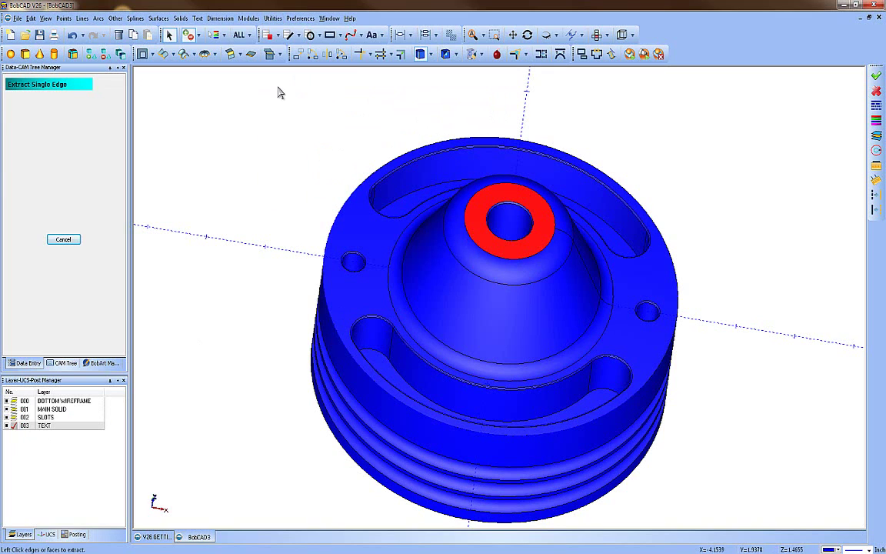
{"action": "right_click", "coordinate": [272, 132]}
{"action": "left_click", "coordinate": [287, 136]}
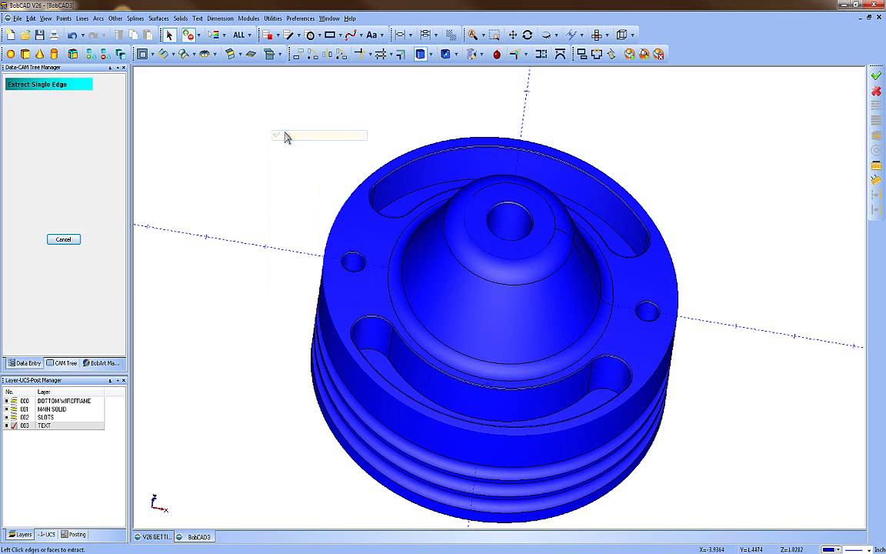
{"action": "left_click", "coordinate": [7, 417]}
{"action": "left_click", "coordinate": [7, 408]}
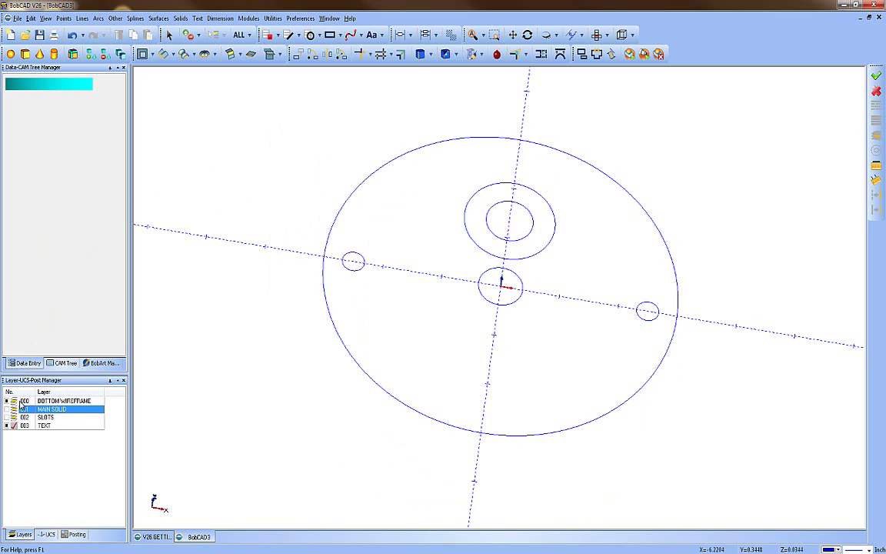
Hide the BOTTOM WIREFRAME layer and show the two hub circles from the top view.
{"action": "left_click", "coordinate": [8, 401]}
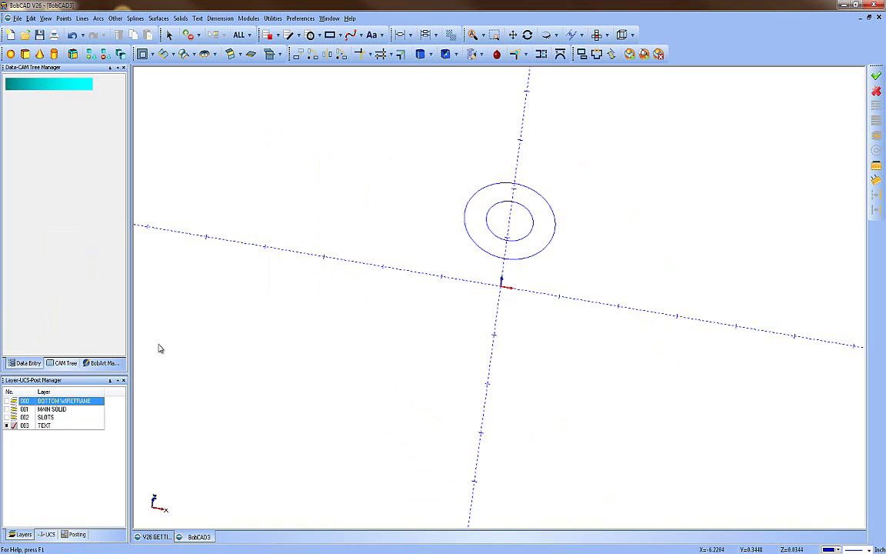
{"action": "left_click", "coordinate": [596, 35]}
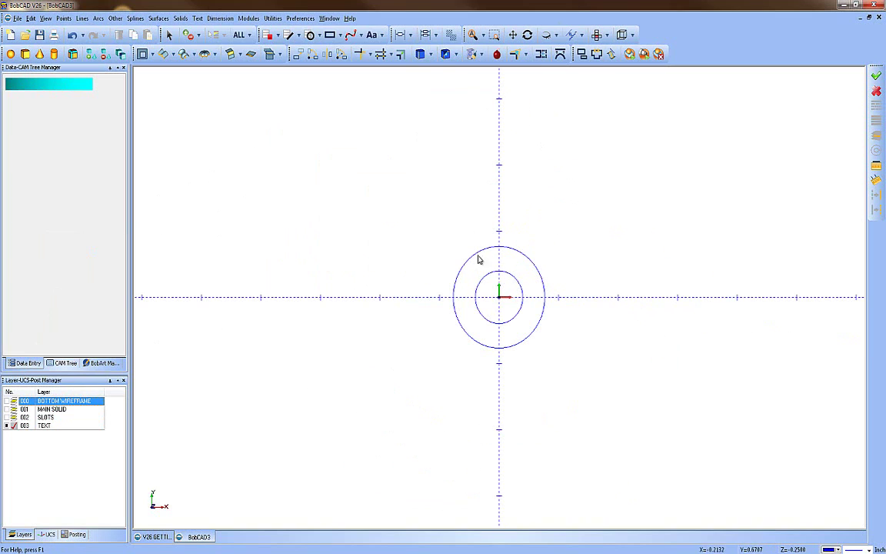
{"action": "scroll", "coordinate": [408, 202], "scroll_direction": "up", "scroll_amount": 2}
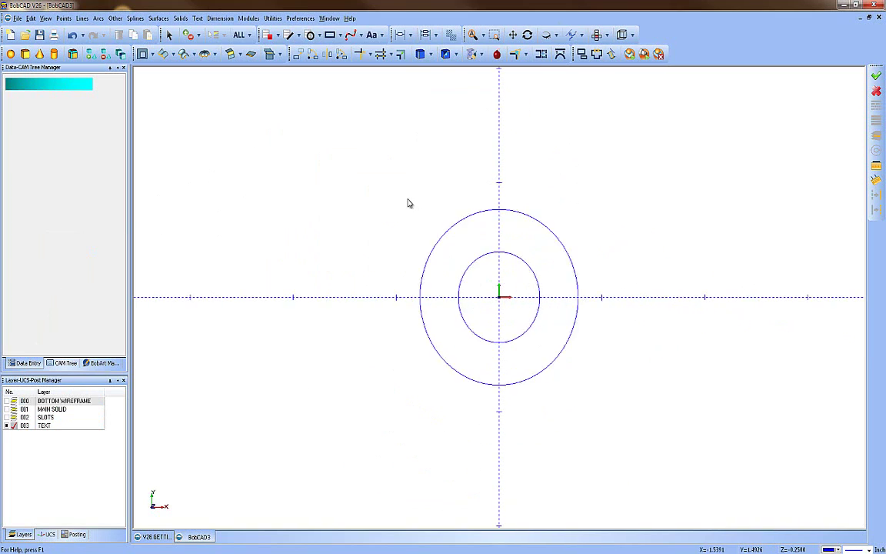
Start a new text with the BobCAD Default font of the BobCAD Font set and enter the phone number as its content.
{"action": "left_click", "coordinate": [198, 19]}
{"action": "left_click", "coordinate": [203, 30]}
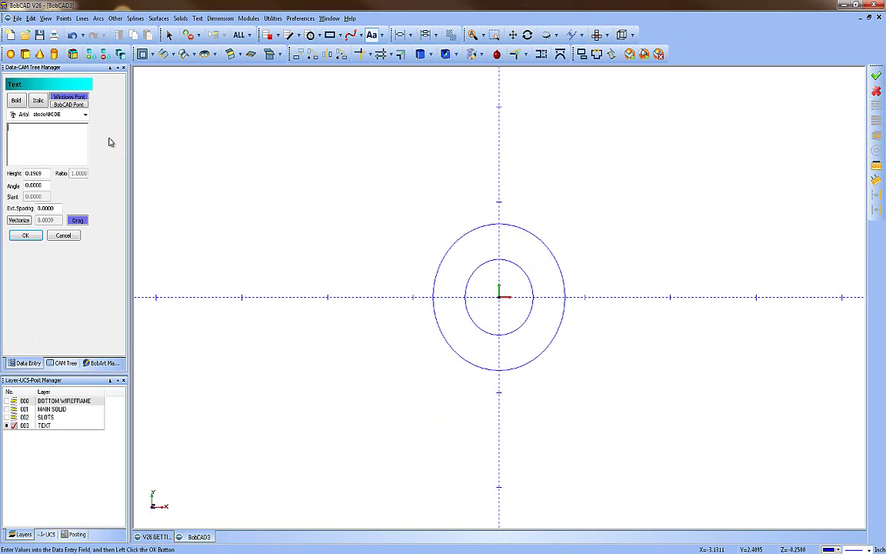
{"action": "left_click", "coordinate": [82, 106]}
{"action": "left_click", "coordinate": [85, 114]}
{"action": "left_click_drag", "start_coordinate": [80, 142], "coordinate": [77, 258]}
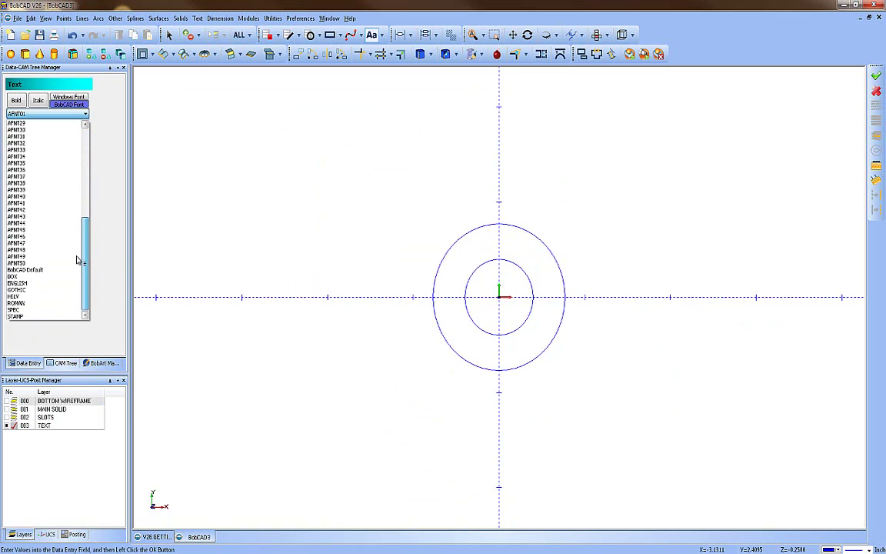
{"action": "left_click", "coordinate": [31, 269]}
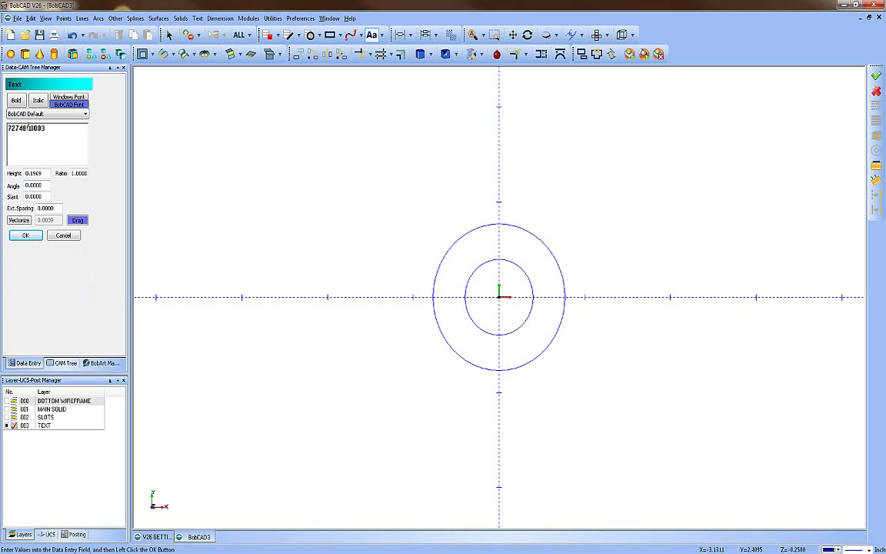
Set the text height to 0.25 and the extra spacing to 0.05, and accept the text for placement.
{"action": "left_click_drag", "start_coordinate": [42, 173], "coordinate": [12, 175]}
{"action": "type", "text": ".25"}
{"action": "key", "text": "Tab"}
{"action": "left_click_drag", "start_coordinate": [52, 211], "coordinate": [13, 211]}
{"action": "type", "text": ".05"}
{"action": "left_click", "coordinate": [27, 237]}
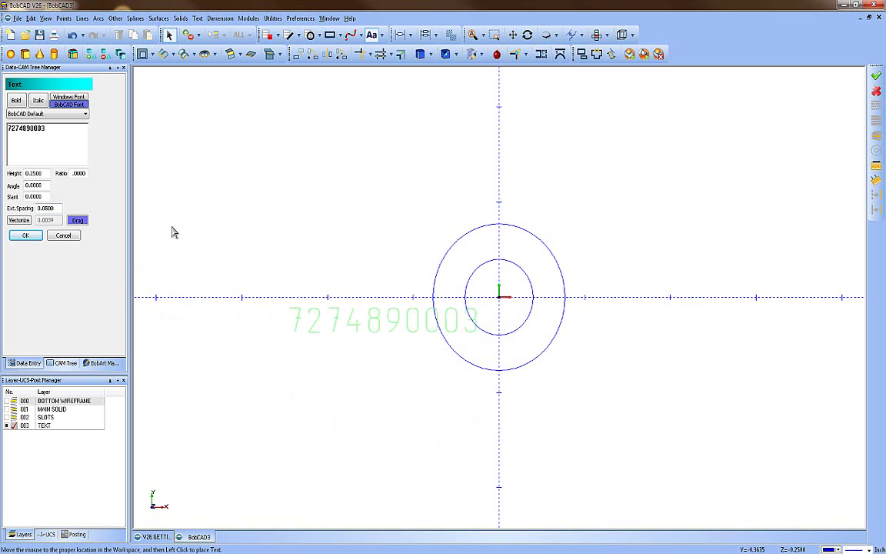
Try a text height of 0.375 on the preview, and set it back to 0.25.
{"action": "double_click", "coordinate": [46, 176]}
{"action": "type", "text": "."}
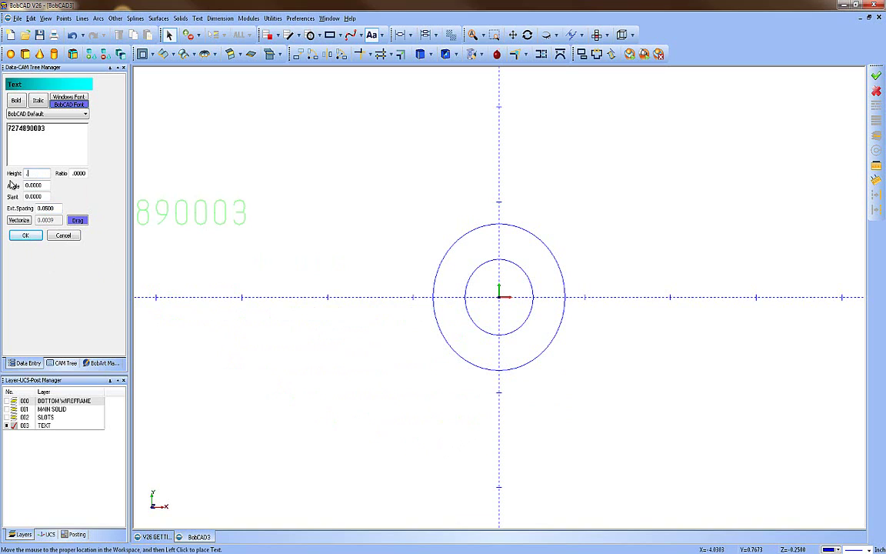
{"action": "type", "text": "375"}
{"action": "key", "text": "Tab"}
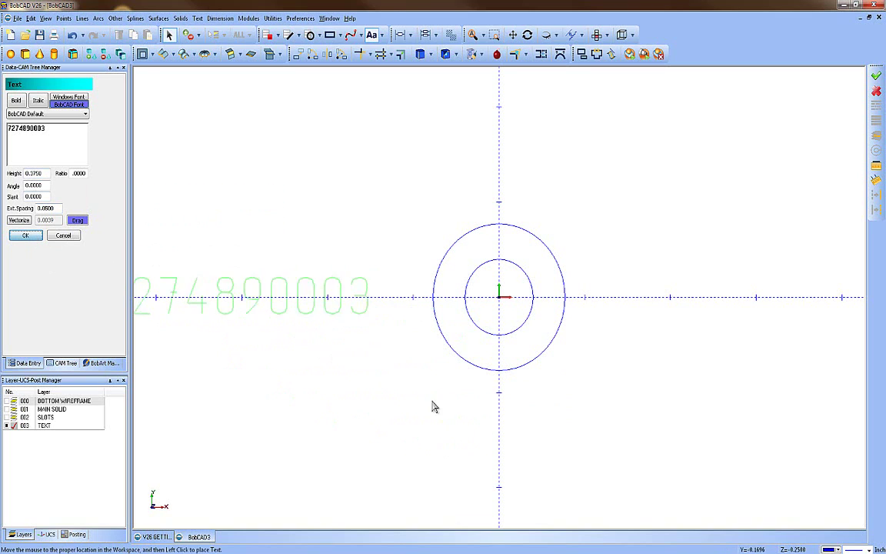
{"action": "double_click", "coordinate": [34, 173]}
{"action": "type", "text": ".2500"}
{"action": "key", "text": "Tab"}
Try an extra spacing of 0.25 on the preview, and set it back to 0.05.
{"action": "double_click", "coordinate": [57, 208]}
{"action": "type", "text": "."}
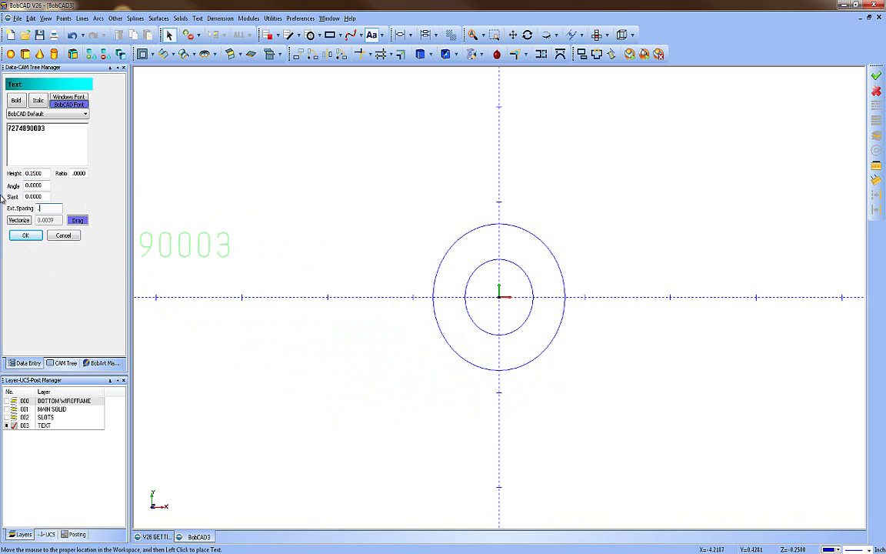
{"action": "key", "text": "Tab"}
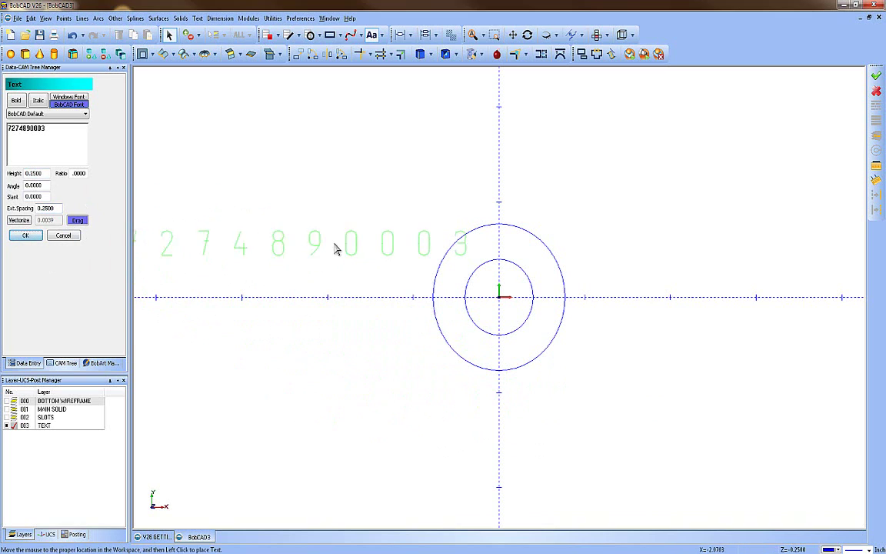
{"action": "double_click", "coordinate": [48, 208]}
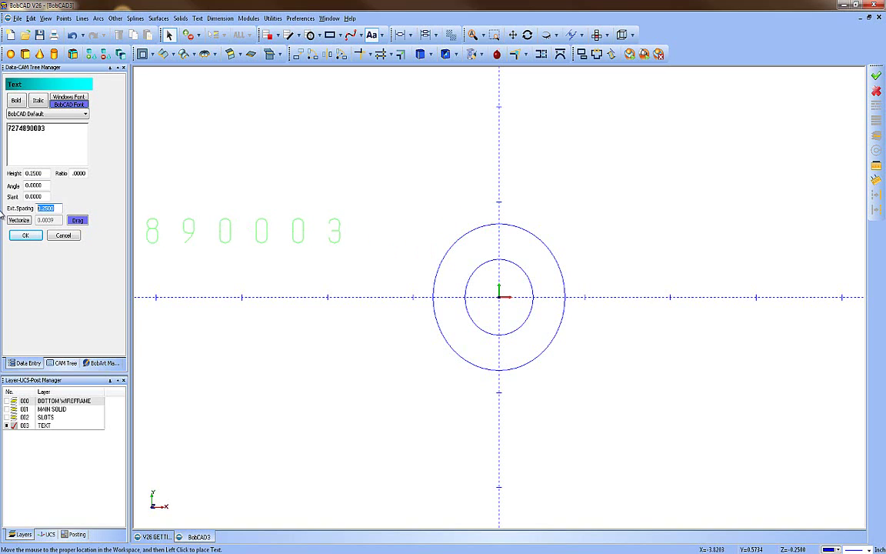
{"action": "type", "text": ".05"}
{"action": "key", "text": "Tab"}
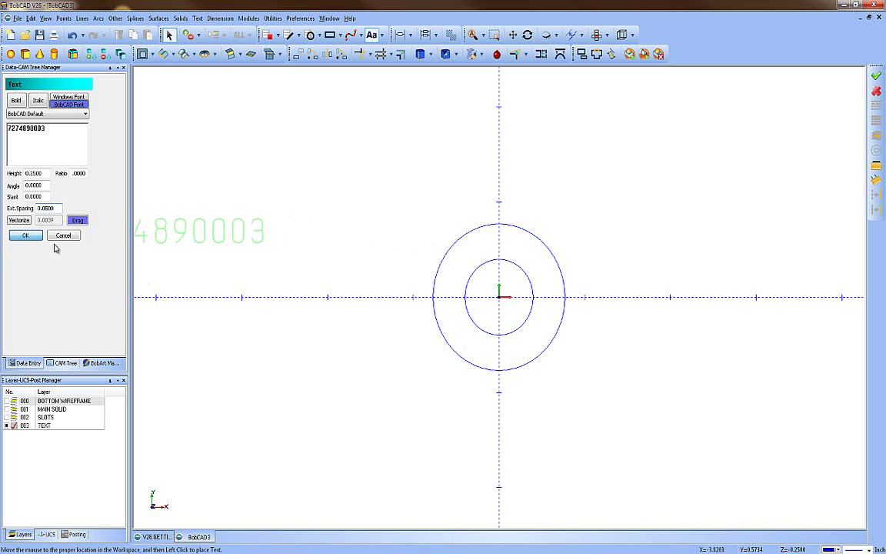
Place the text just below the hub circles, roughly centred on the vertical axis, and leave the Text command.
{"action": "left_click", "coordinate": [501, 417]}
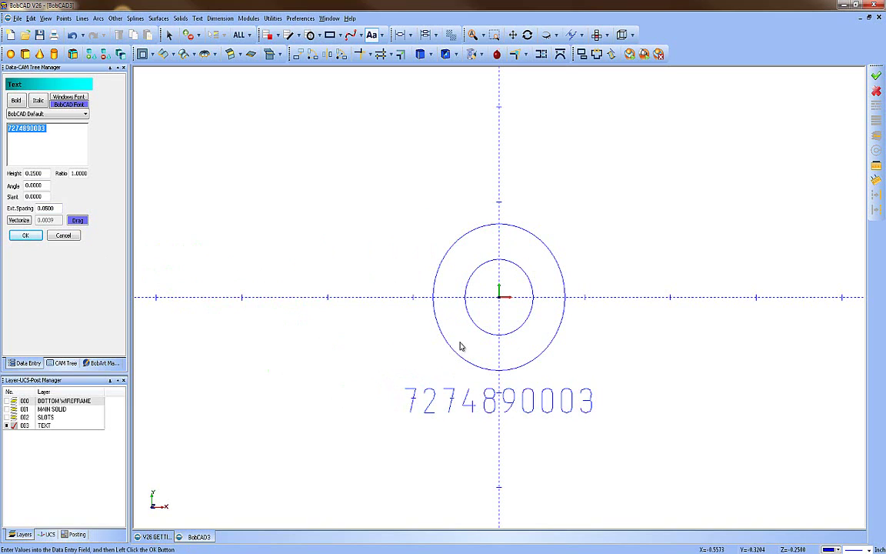
{"action": "left_click", "coordinate": [74, 236]}
Fit the text around the inner hub circle with center alignment and a 0.05 distance from the path, and leave the Fit Text to a Curve command.
{"action": "left_click", "coordinate": [197, 18]}
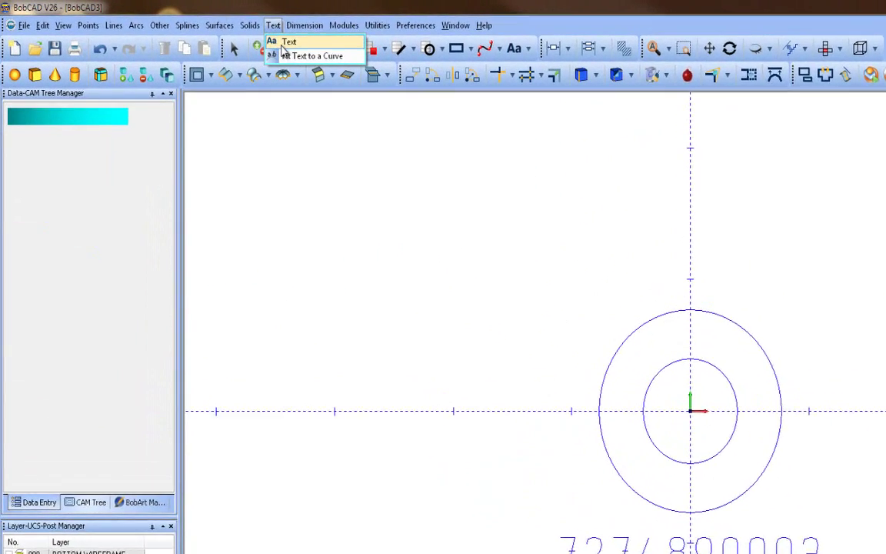
{"action": "left_click", "coordinate": [346, 61]}
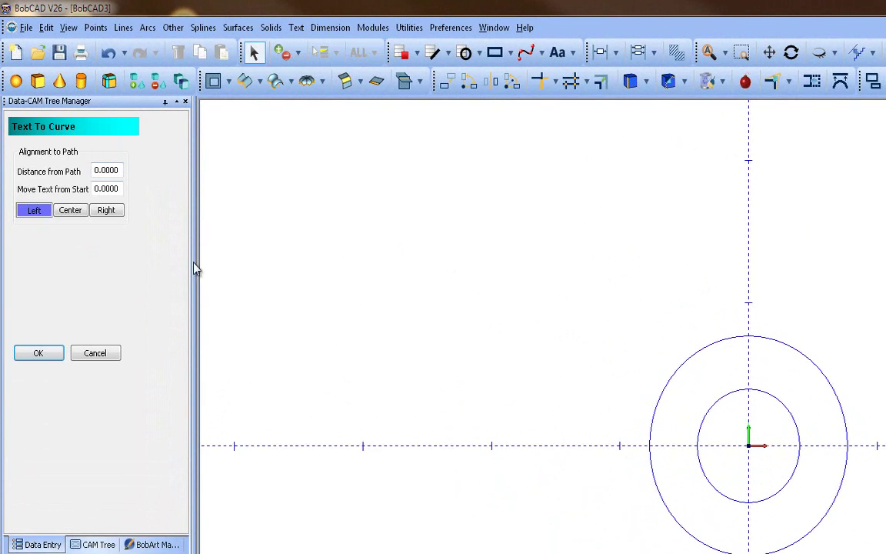
{"action": "left_click", "coordinate": [78, 212]}
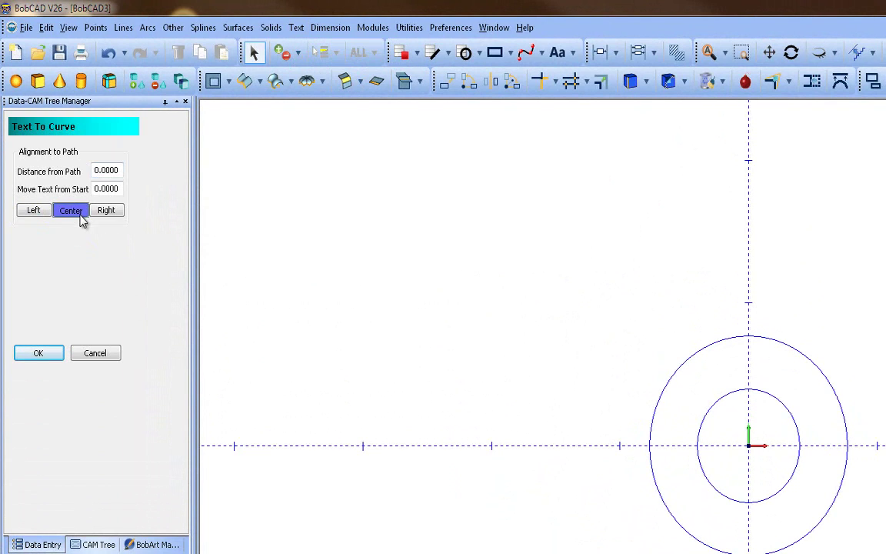
{"action": "double_click", "coordinate": [109, 171]}
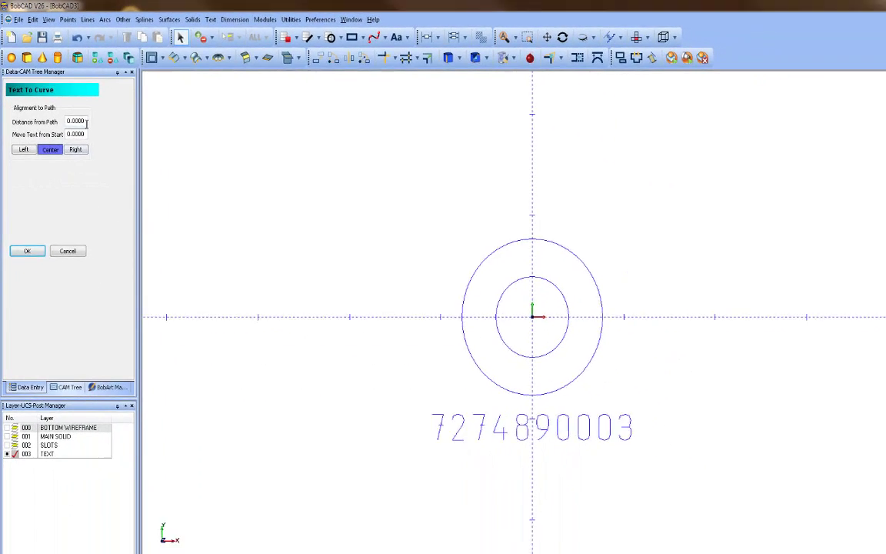
{"action": "left_click", "coordinate": [64, 160]}
{"action": "type", "text": ".05"}
{"action": "key", "text": "Return"}
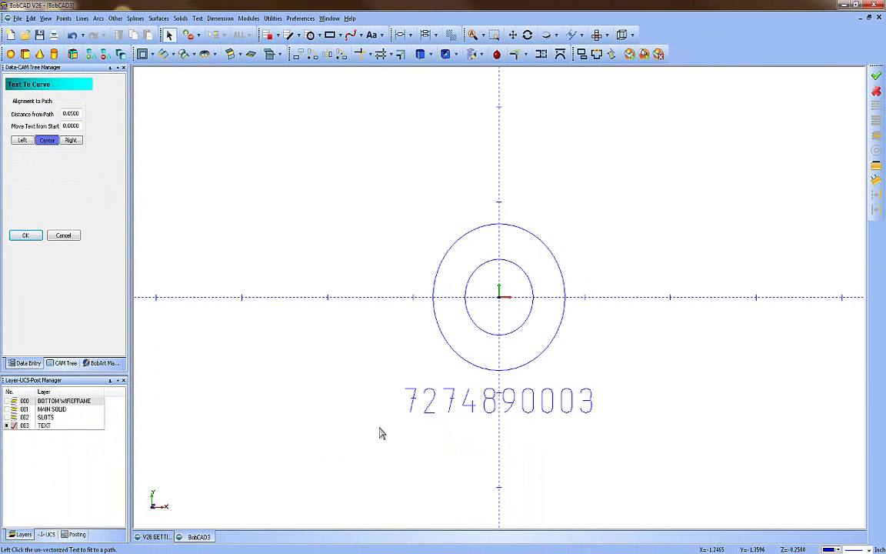
{"action": "left_click", "coordinate": [409, 402]}
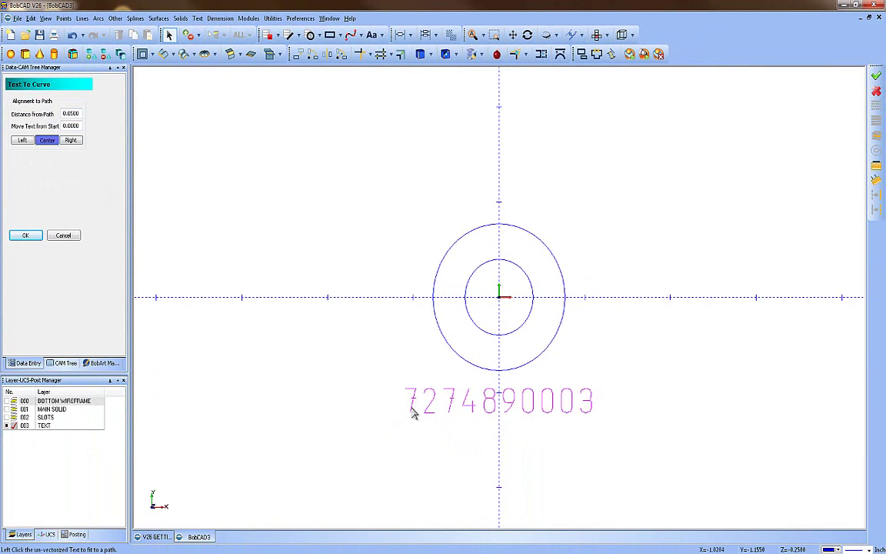
{"action": "right_click", "coordinate": [367, 414]}
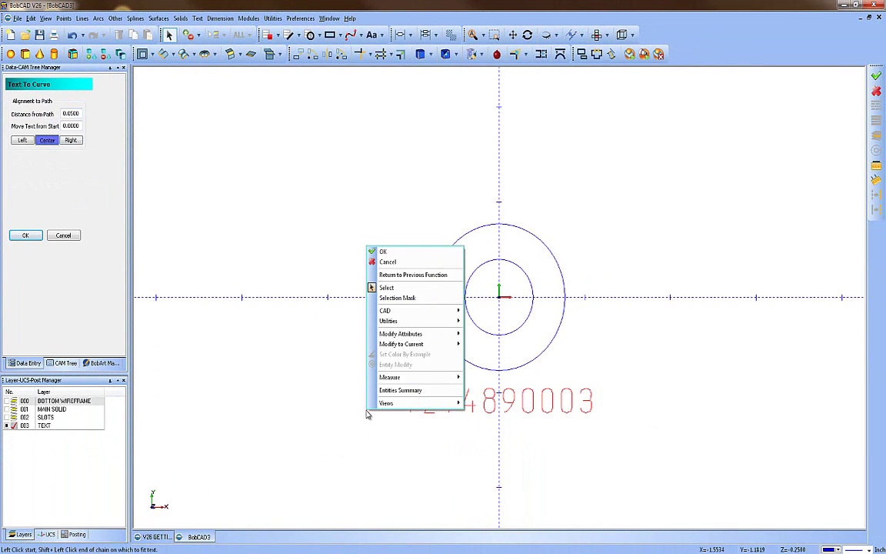
{"action": "left_click", "coordinate": [386, 253]}
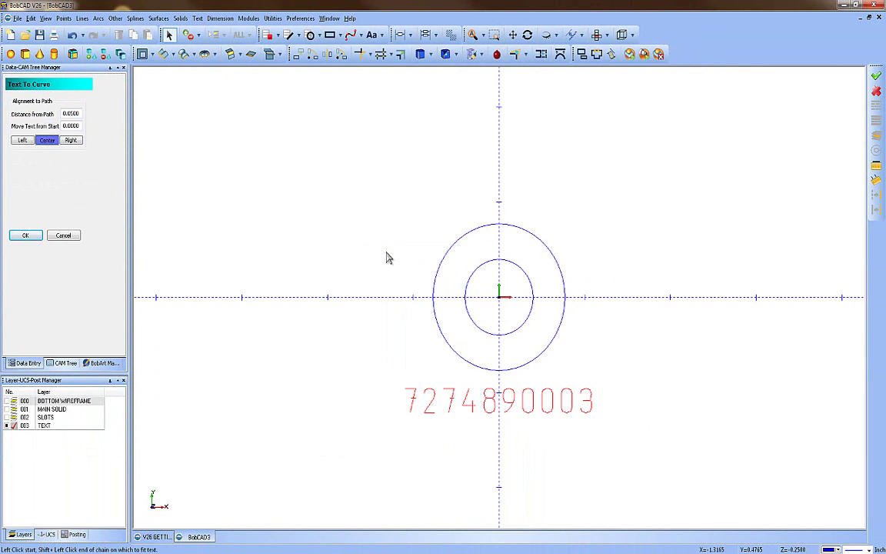
{"action": "left_click", "coordinate": [531, 316]}
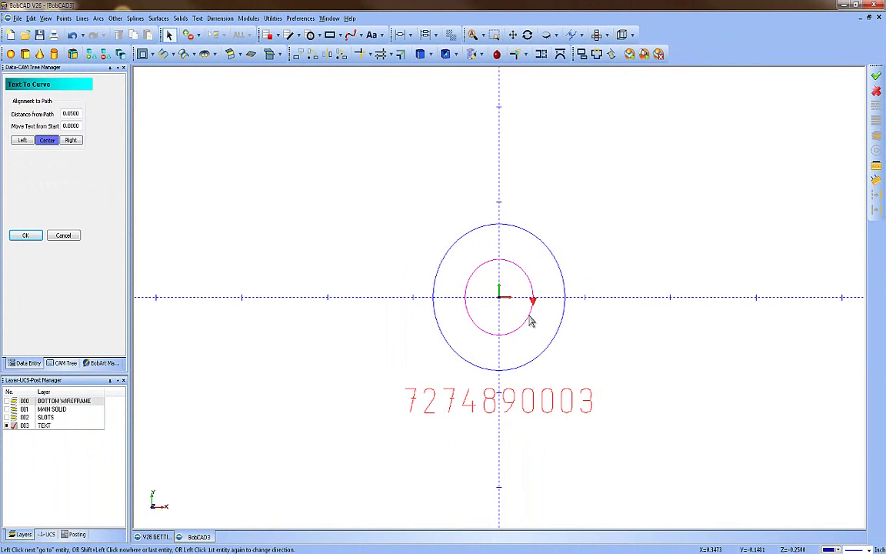
{"action": "left_click", "coordinate": [531, 320], "text": "shift"}
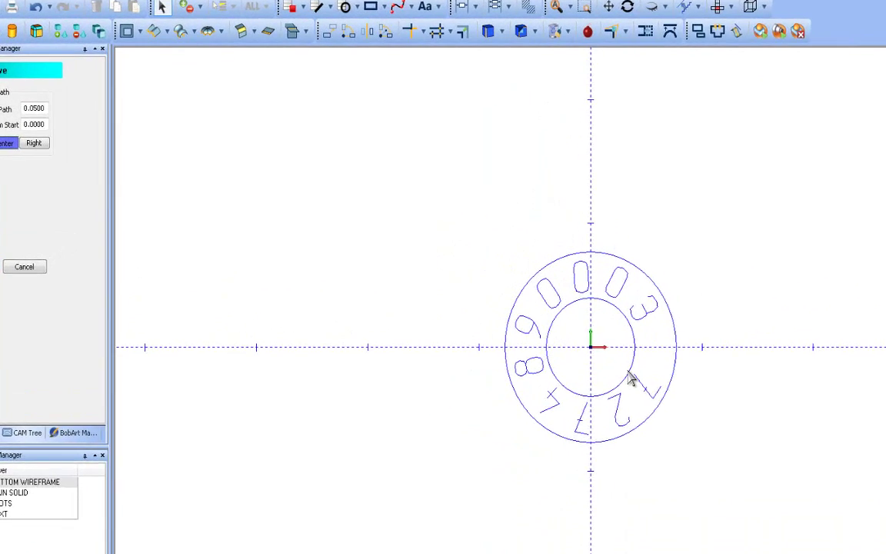
{"action": "left_click", "coordinate": [11, 287]}
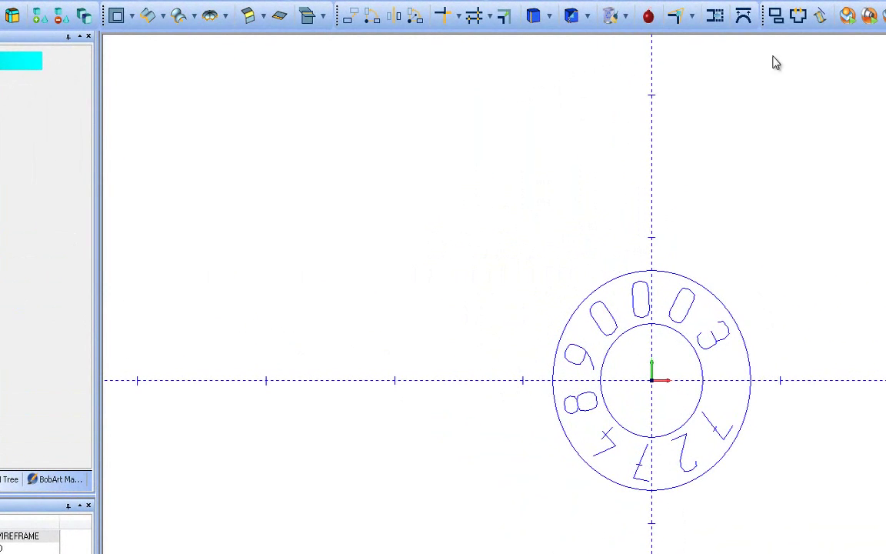
In the ISO 2 view, translate the circular text by a delta of 1.5 in Z, and leave the Translate command.
{"action": "left_click", "coordinate": [820, 14]}
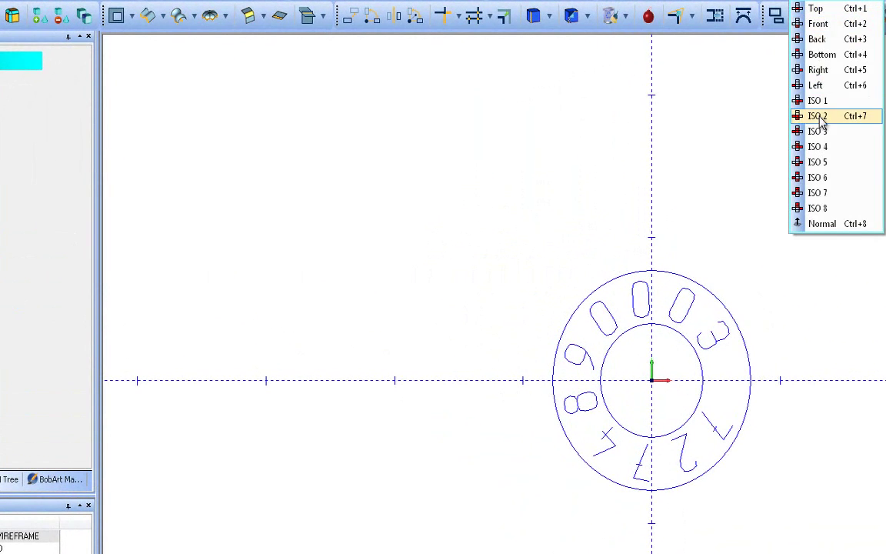
{"action": "left_click", "coordinate": [815, 115]}
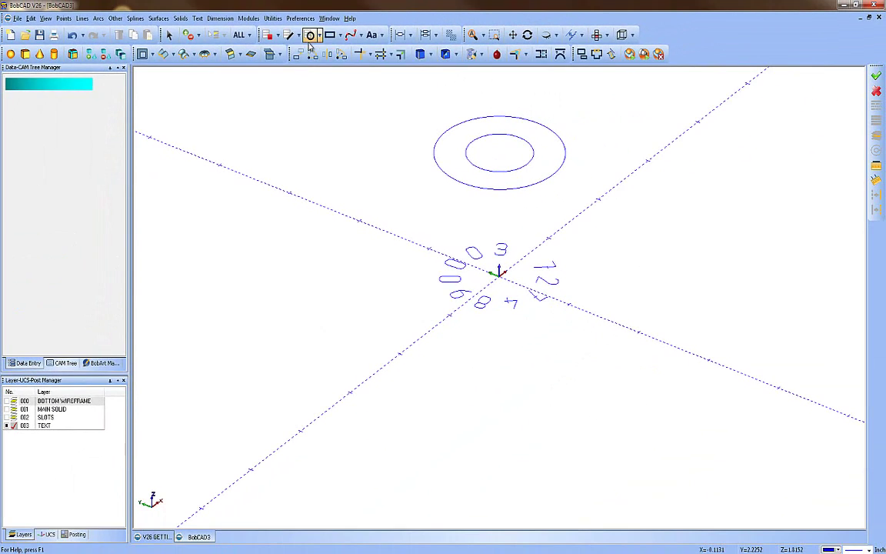
{"action": "left_click", "coordinate": [274, 18]}
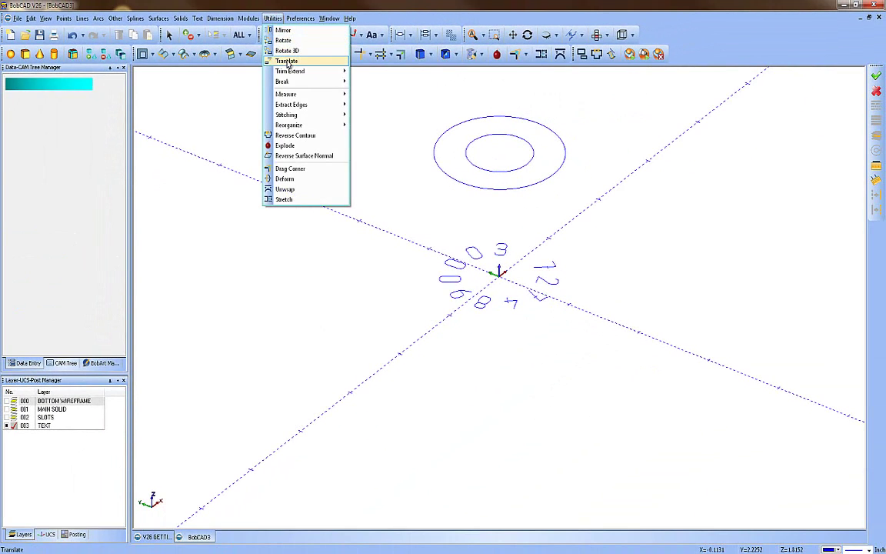
{"action": "left_click", "coordinate": [279, 57]}
{"action": "double_click", "coordinate": [63, 216]}
{"action": "type", "text": "1."}
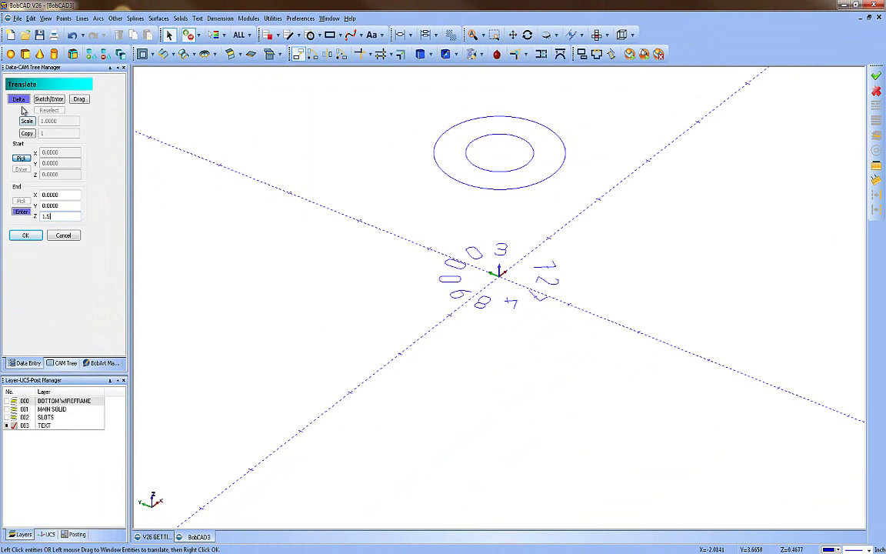
{"action": "type", "text": "5"}
{"action": "key", "text": "Return"}
{"action": "left_click", "coordinate": [453, 286]}
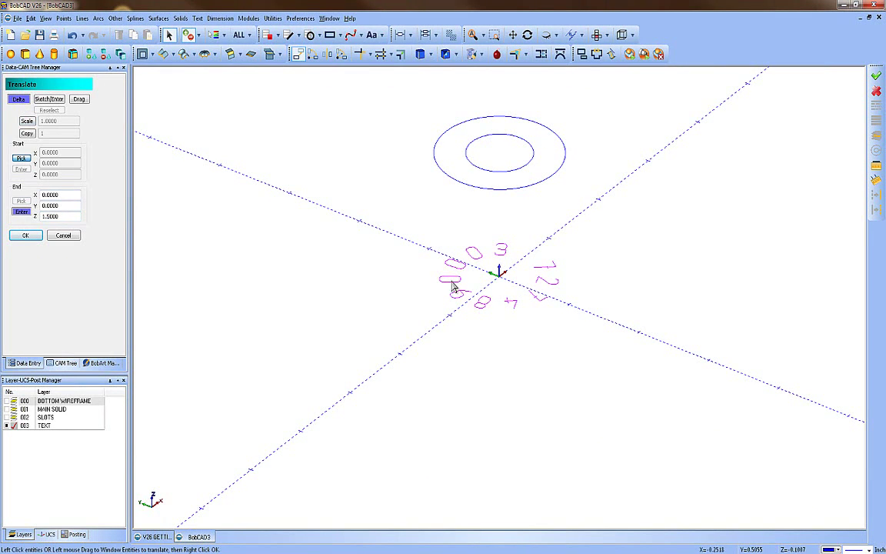
{"action": "right_click", "coordinate": [409, 252]}
{"action": "left_click", "coordinate": [419, 253]}
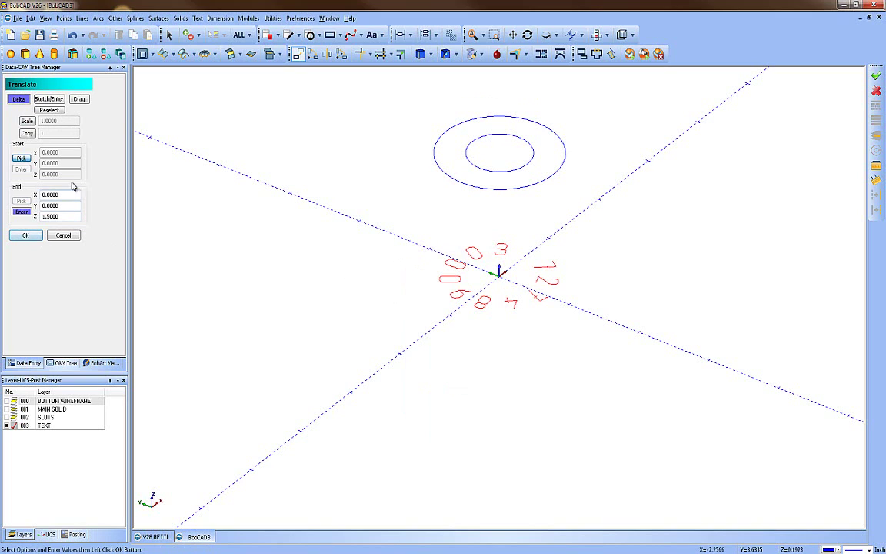
{"action": "left_click", "coordinate": [26, 236]}
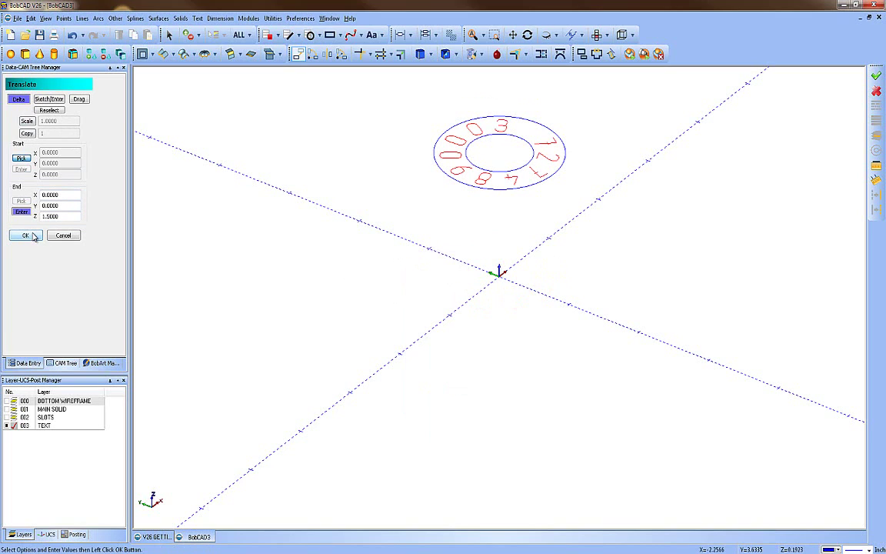
{"action": "left_click", "coordinate": [52, 237]}
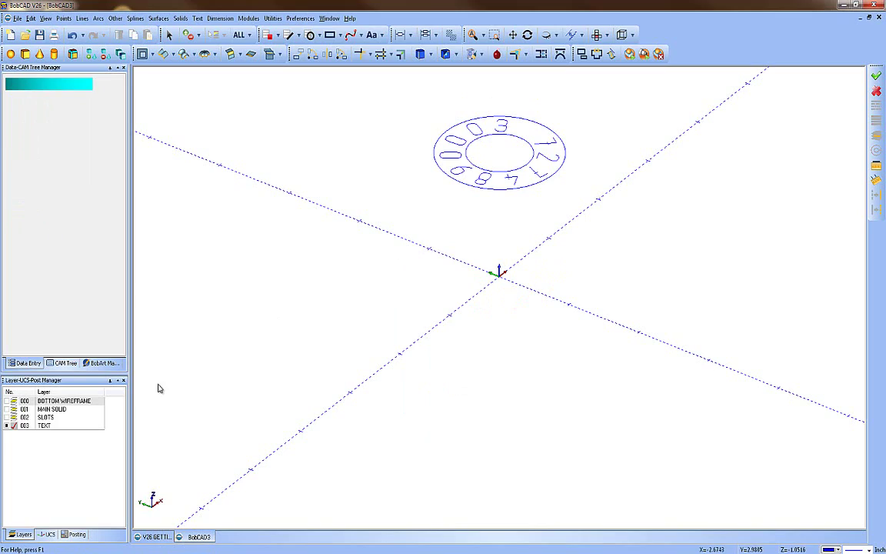
Show the MAIN SOLID layer and change the pulley solid's color to dark gray.
{"action": "left_click", "coordinate": [6, 409]}
{"action": "middle_click_drag", "start_coordinate": [426, 342], "coordinate": [473, 350]}
{"action": "left_click", "coordinate": [169, 34]}
{"action": "left_click", "coordinate": [370, 204]}
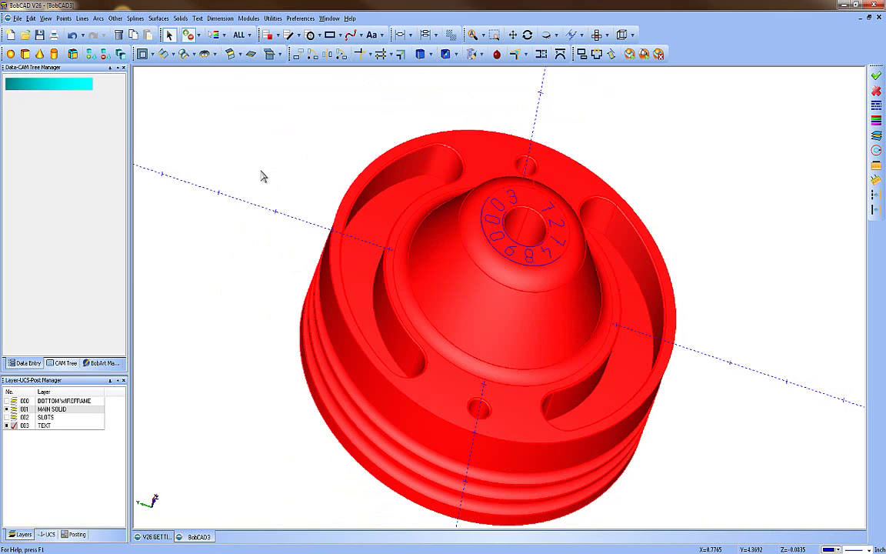
{"action": "right_click", "coordinate": [263, 175]}
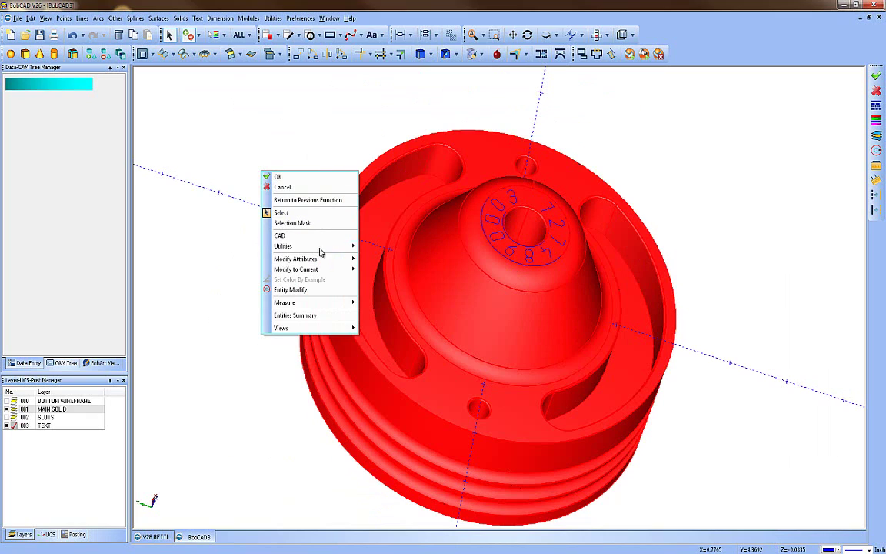
{"action": "mouse_move", "coordinate": [323, 263]}
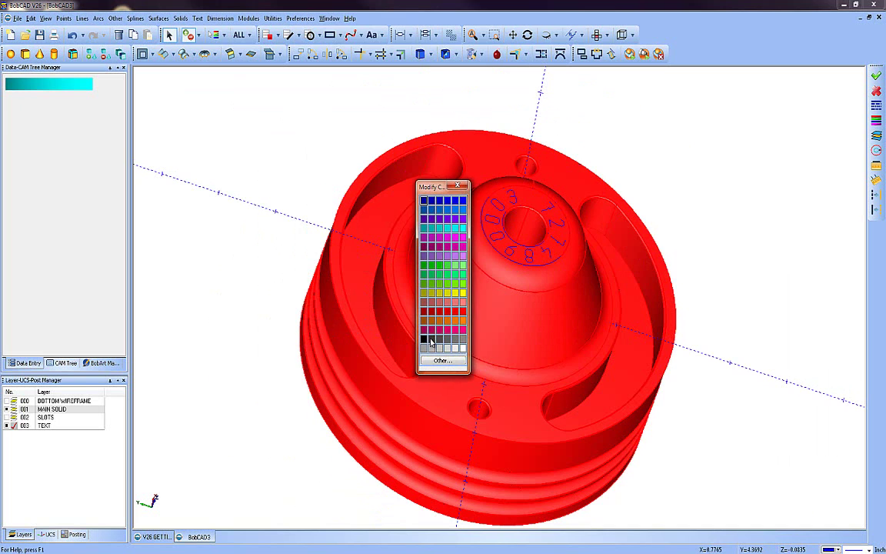
{"action": "left_click", "coordinate": [449, 237]}
{"action": "middle_click_drag", "start_coordinate": [277, 307], "coordinate": [312, 252]}
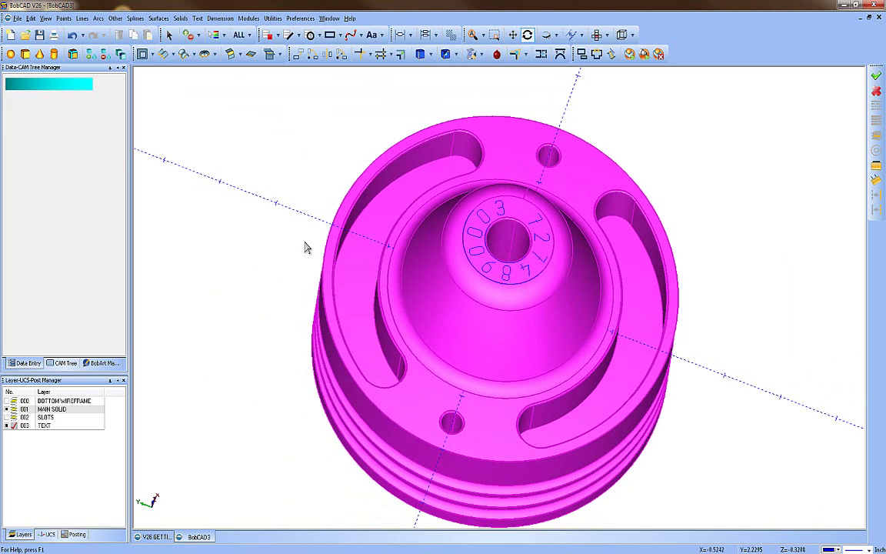
{"action": "left_click", "coordinate": [283, 235]}
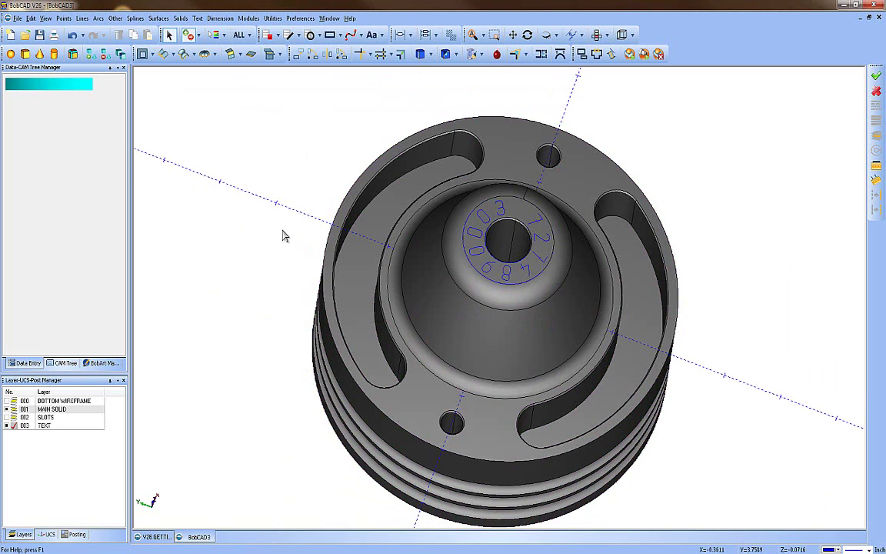
Add a layer named BOTTOM CUTOUT, make it the active layer, and hide the MAIN SOLID and TEXT layers.
{"action": "middle_click_drag", "start_coordinate": [282, 238], "coordinate": [321, 278]}
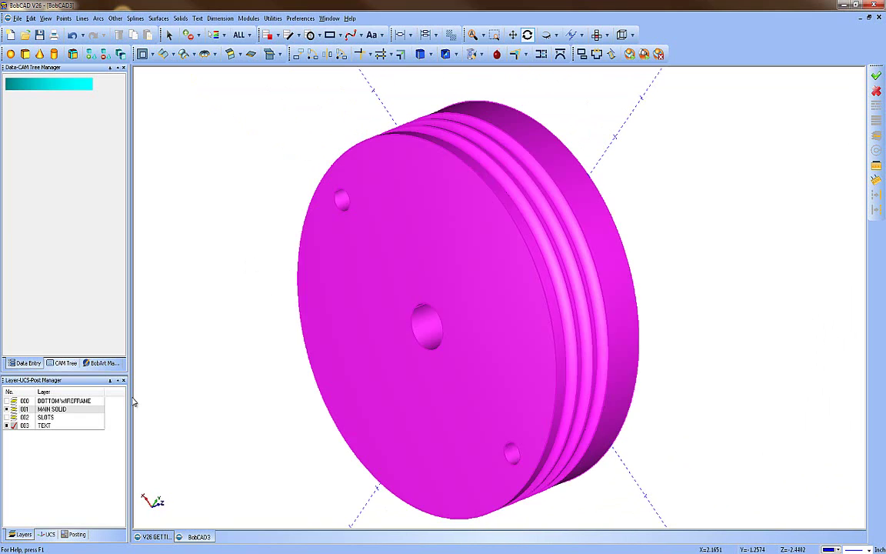
{"action": "right_click", "coordinate": [65, 445]}
{"action": "left_click", "coordinate": [90, 450]}
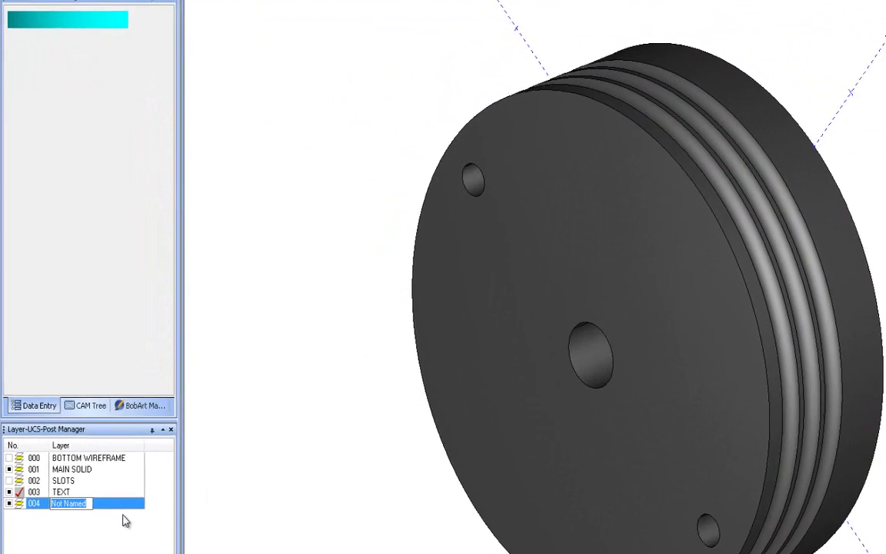
{"action": "type", "text": "BOOT"}
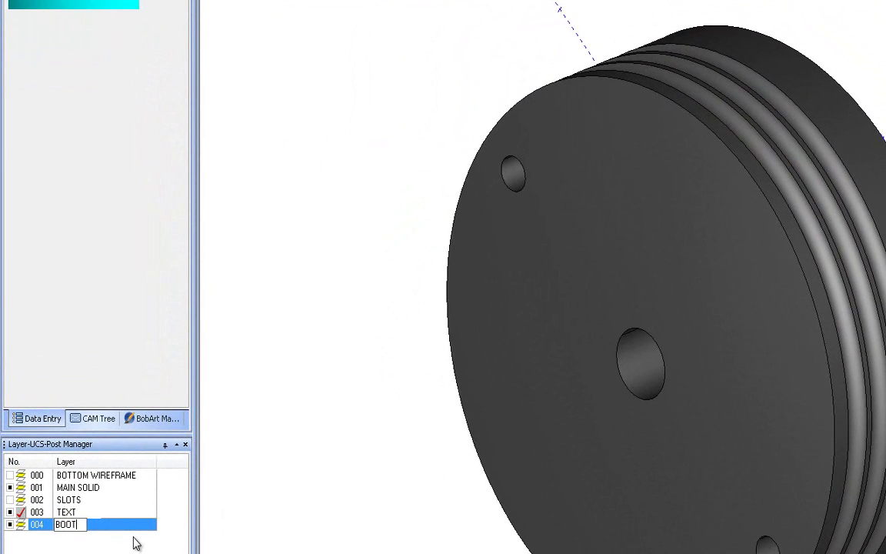
{"action": "type", "text": "TO"}
{"action": "key", "text": "BackSpace"}
{"action": "key", "text": "BackSpace"}
{"action": "key", "text": "BackSpace"}
{"action": "key", "text": "BackSpace"}
{"action": "type", "text": "TTOM CUT"}
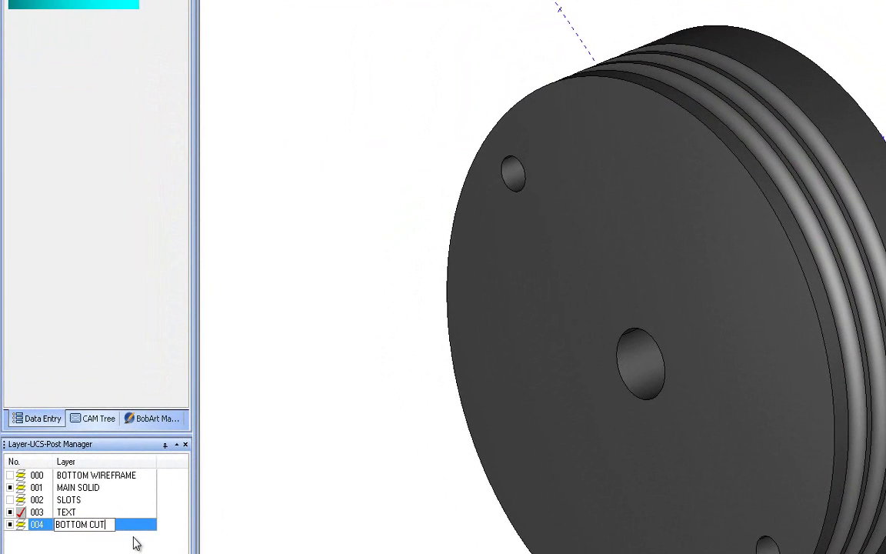
{"action": "type", "text": "OUT"}
{"action": "key", "text": "Return"}
{"action": "left_click", "coordinate": [20, 524]}
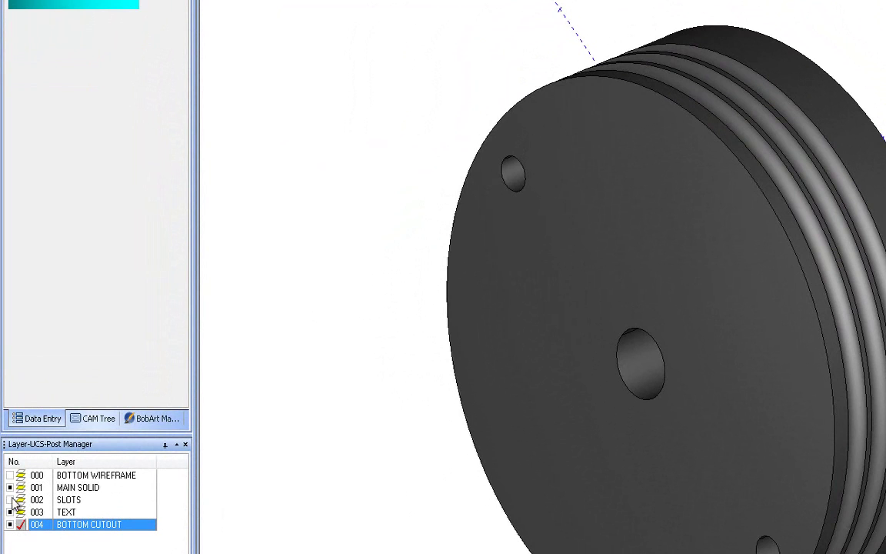
{"action": "left_click", "coordinate": [10, 487]}
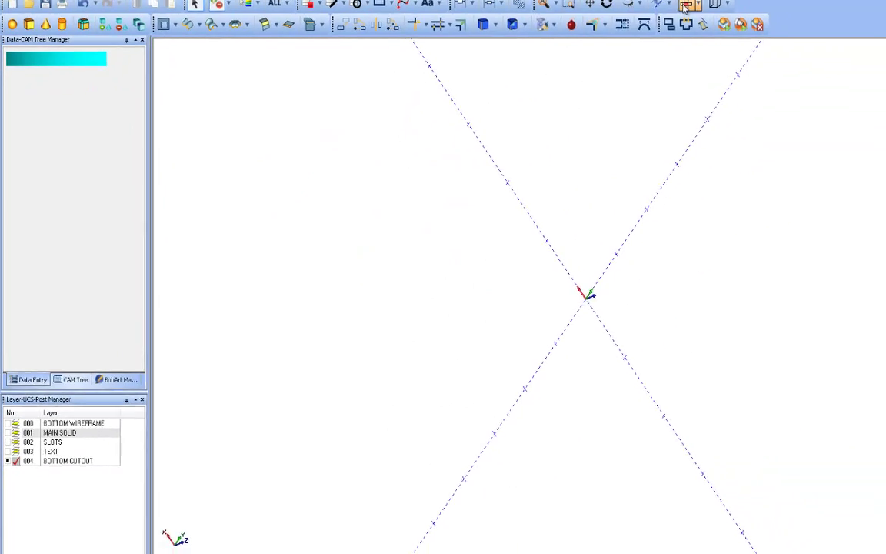
In the Top view, create a full circle by coordinates, centred on the origin and slightly smaller than the pulley's outer rim.
{"action": "left_click", "coordinate": [695, 4]}
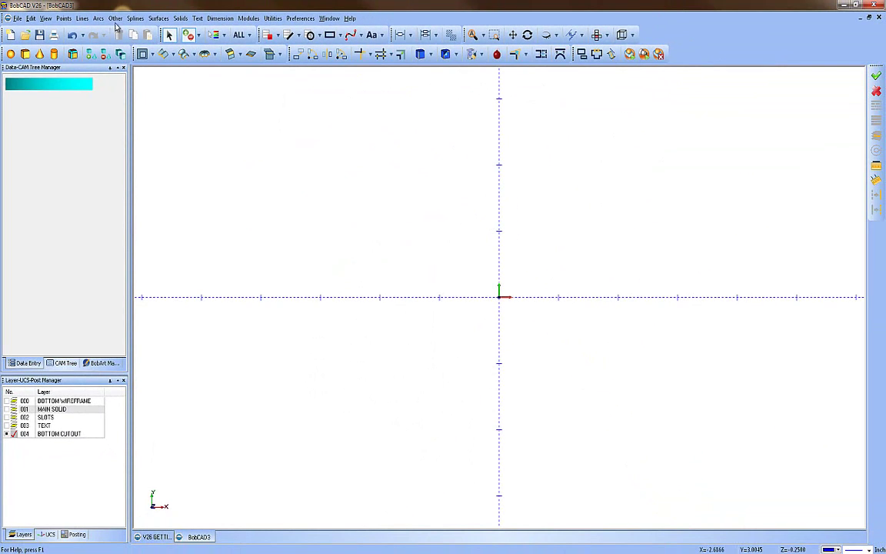
{"action": "left_click", "coordinate": [99, 18]}
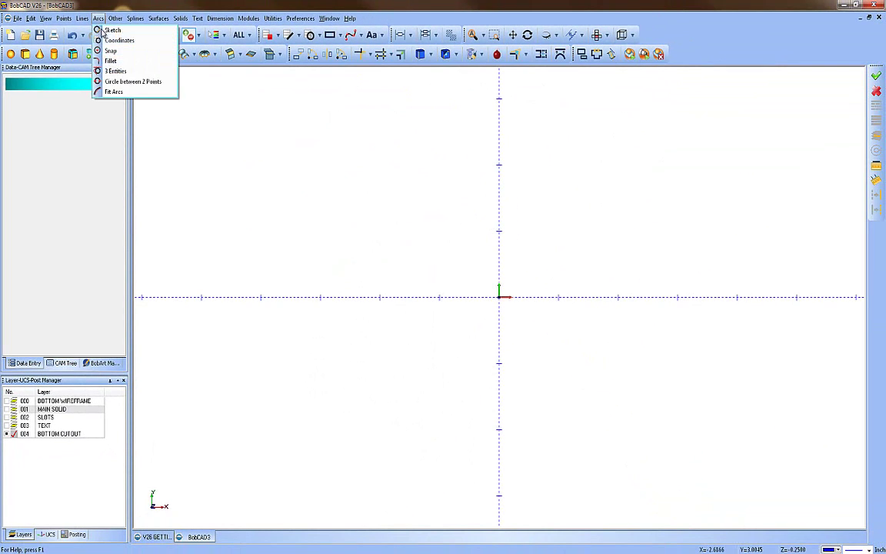
{"action": "left_click", "coordinate": [114, 39]}
{"action": "key", "text": "Tab"}
{"action": "type", "text": "0"}
{"action": "key", "text": "Tab"}
{"action": "key", "text": "Tab"}
{"action": "type", "text": "2"}
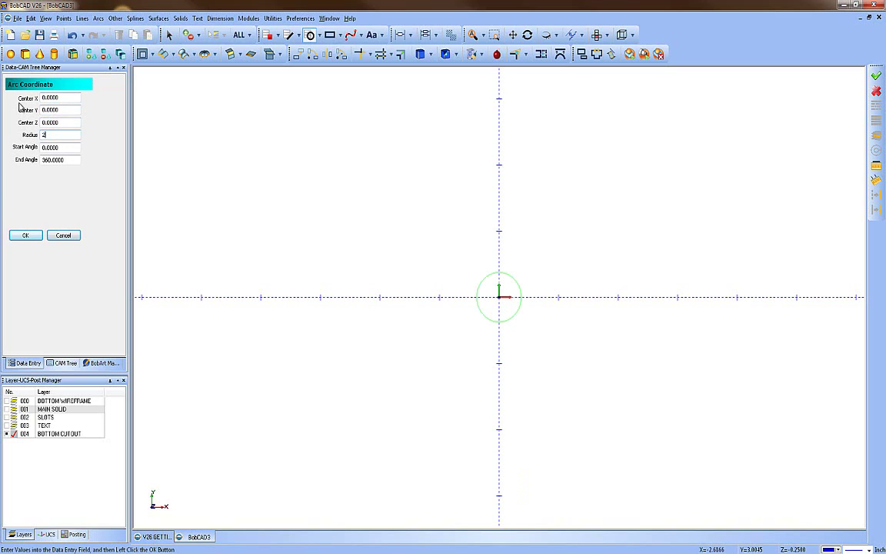
{"action": "left_click", "coordinate": [24, 235]}
{"action": "left_click", "coordinate": [63, 236]}
Extrude the circle along the Z axis by -1.75 with caps and no draft, and leave the Extrude Curve command.
{"action": "left_click", "coordinate": [606, 35]}
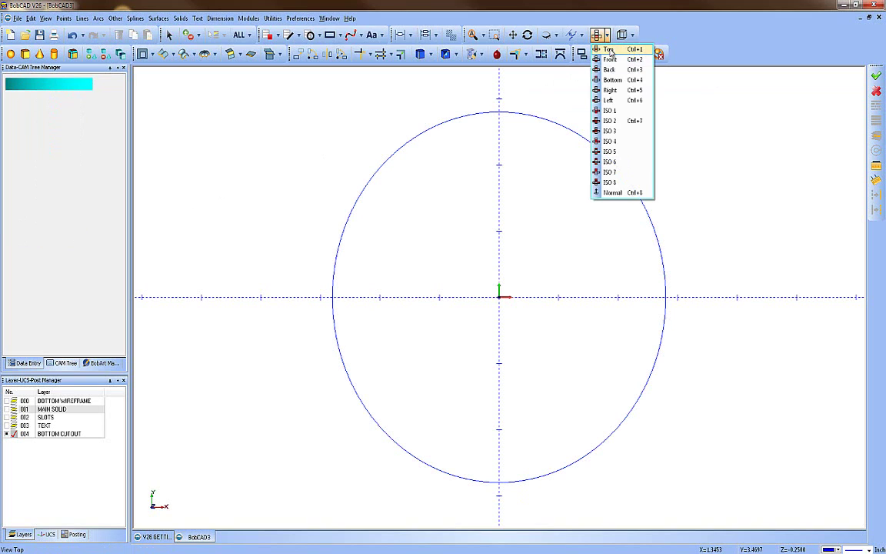
{"action": "left_click", "coordinate": [609, 110]}
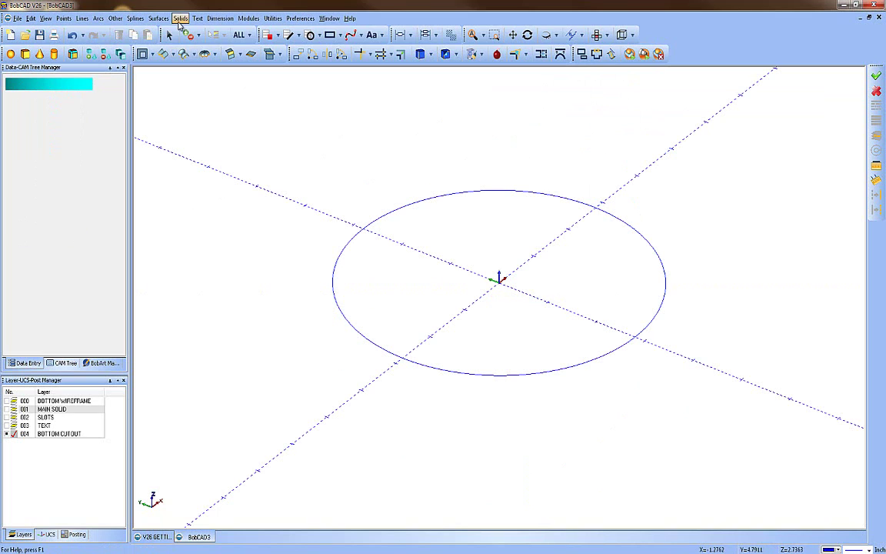
{"action": "left_click", "coordinate": [180, 18]}
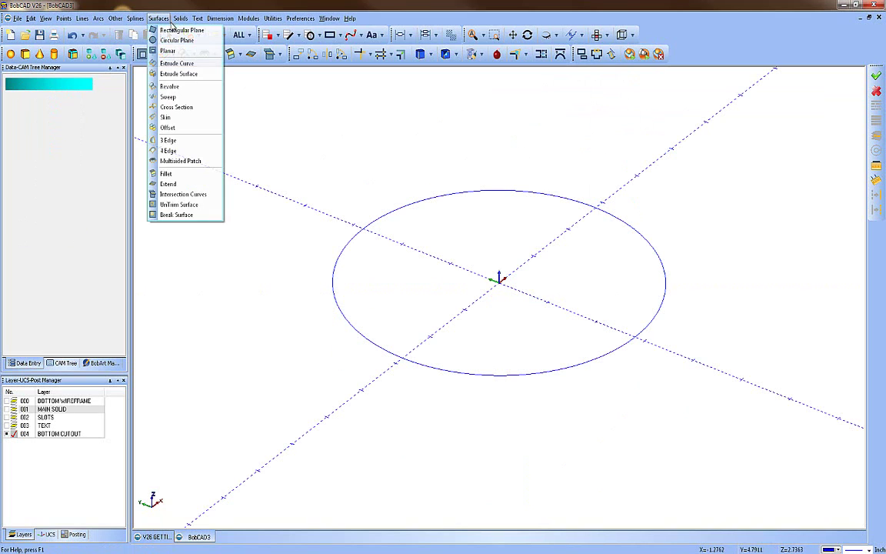
{"action": "left_click", "coordinate": [168, 66]}
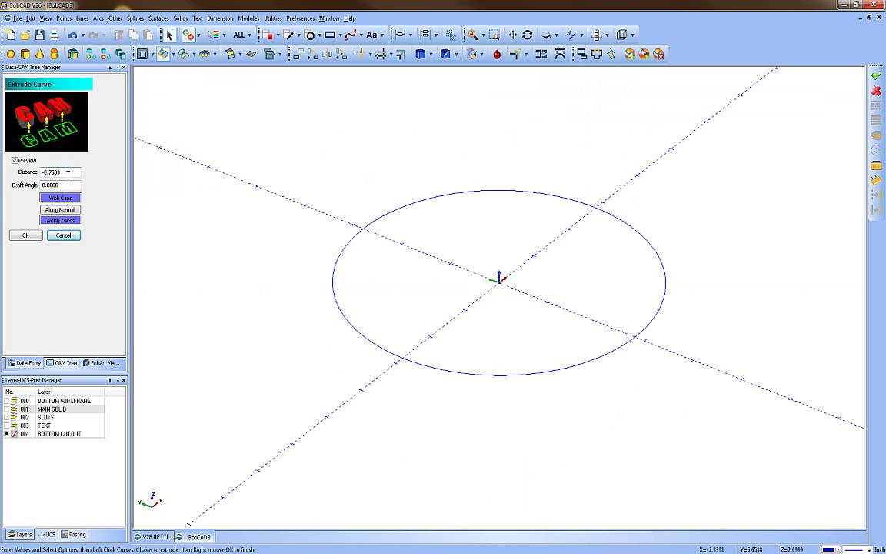
{"action": "left_click", "coordinate": [67, 174]}
{"action": "left_click_drag", "start_coordinate": [68, 174], "coordinate": [3, 173]}
{"action": "type", "text": "-1"}
{"action": "left_click", "coordinate": [334, 273]}
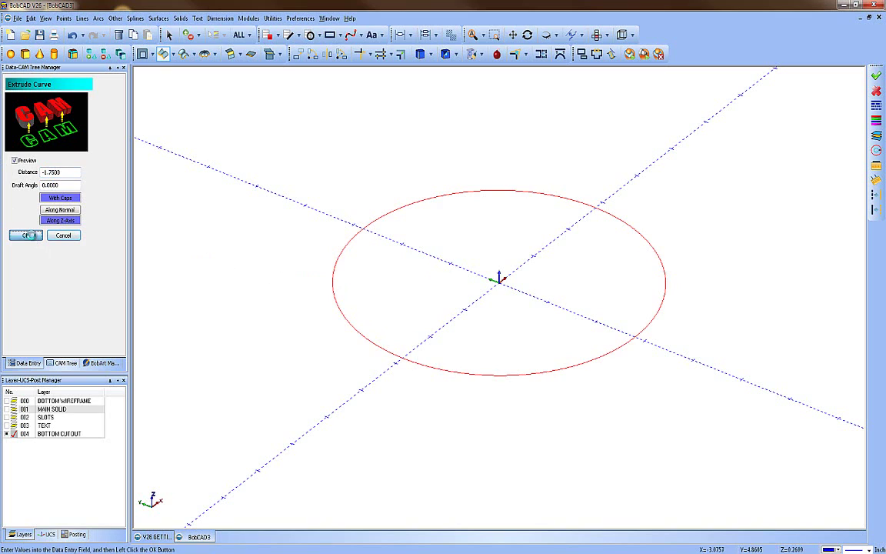
{"action": "left_click", "coordinate": [27, 236]}
{"action": "left_click", "coordinate": [27, 235]}
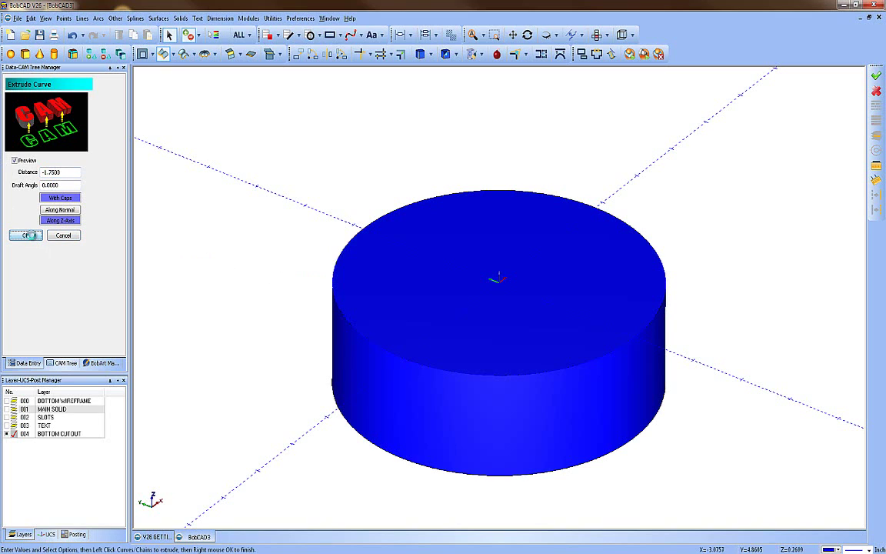
{"action": "right_click", "coordinate": [212, 271]}
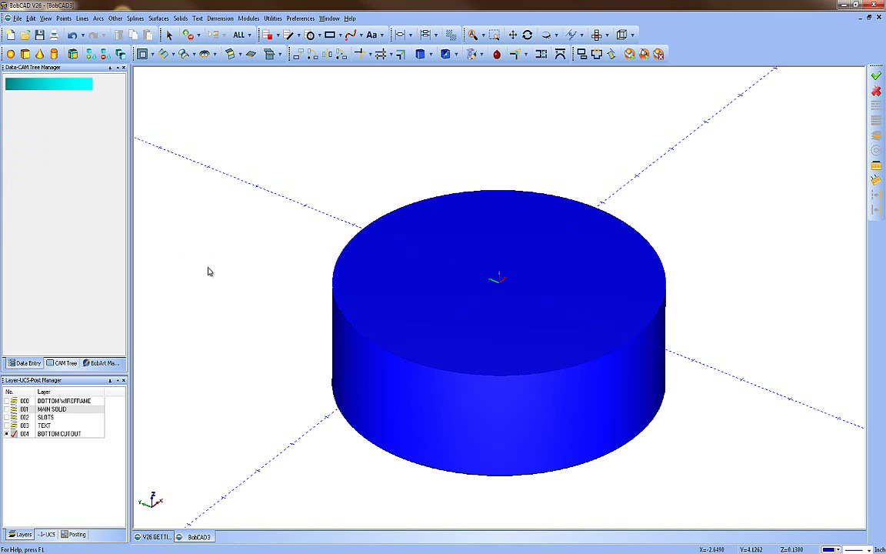
Translate the extruded cylinder by a delta of -1 in Z, and leave the Translate command.
{"action": "left_click", "coordinate": [271, 19]}
{"action": "left_click", "coordinate": [286, 61]}
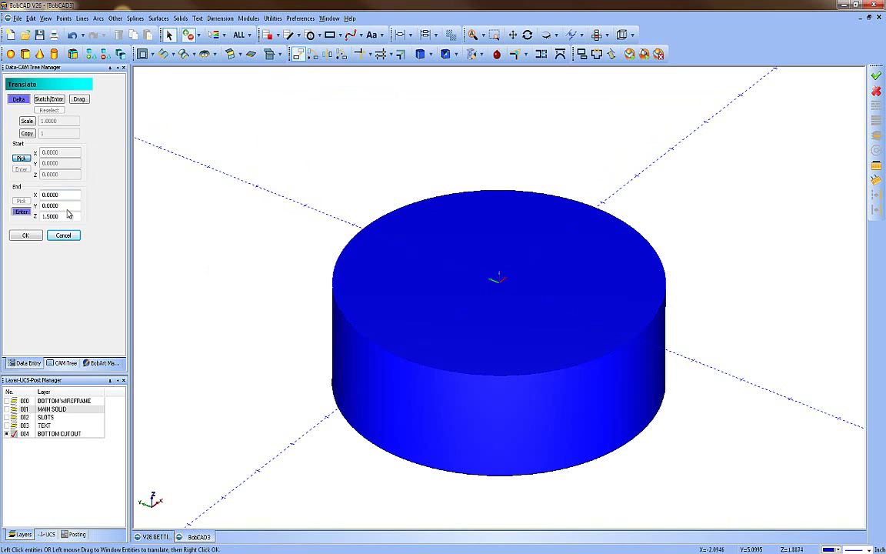
{"action": "type", "text": "-1"}
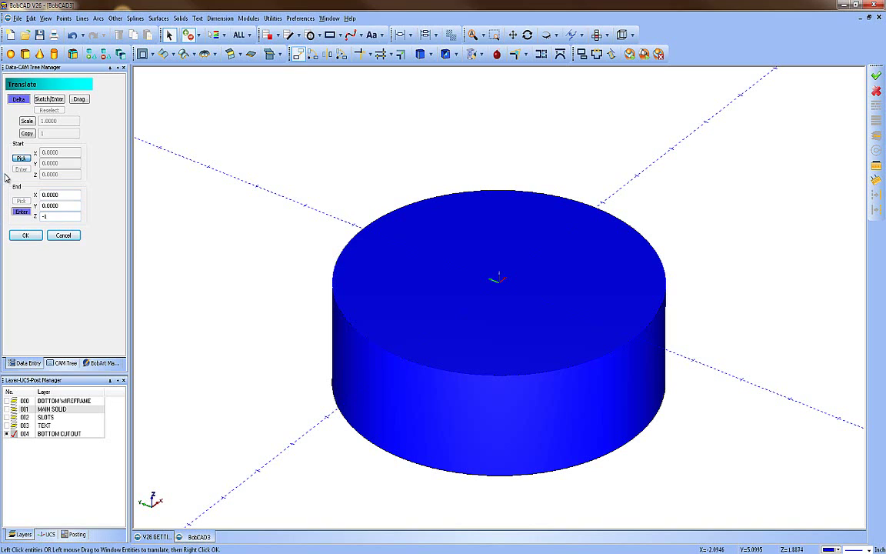
{"action": "left_click", "coordinate": [336, 352]}
{"action": "right_click", "coordinate": [236, 282]}
{"action": "left_click", "coordinate": [245, 284]}
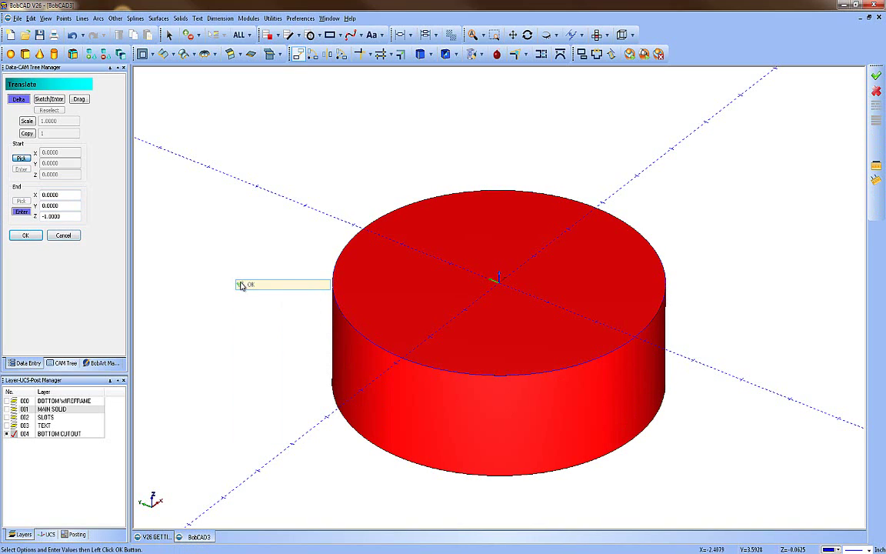
{"action": "left_click", "coordinate": [31, 237]}
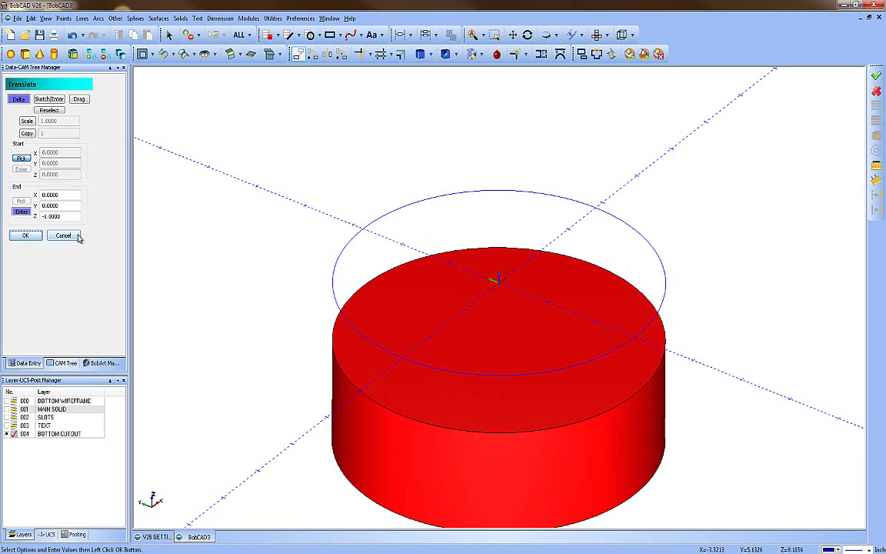
{"action": "left_click", "coordinate": [78, 238]}
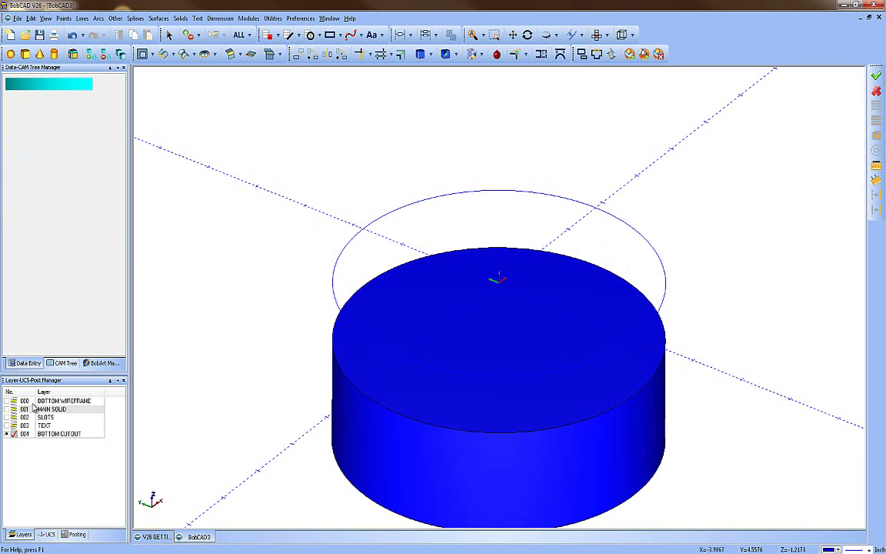
Show the MAIN SOLID layer, make it active, and check how the cylinder overlaps the pulley's underside.
{"action": "left_click", "coordinate": [9, 410]}
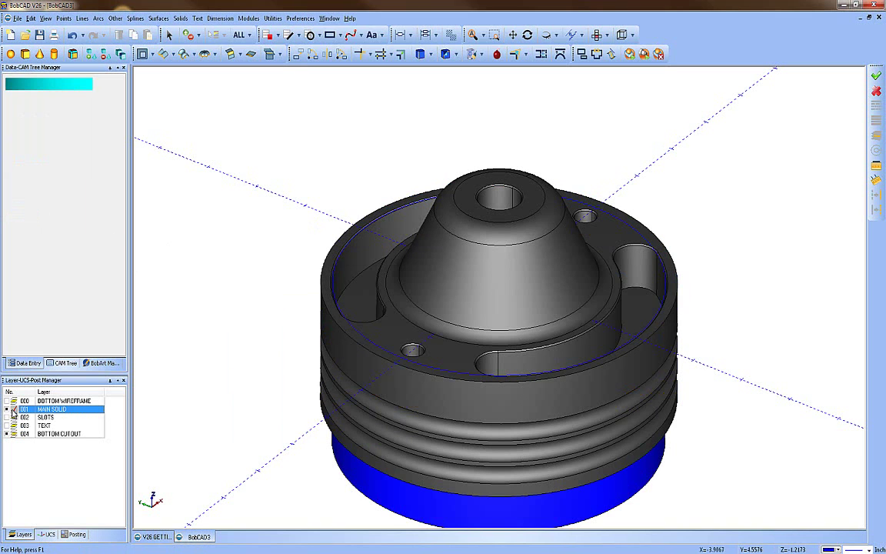
{"action": "mouse_move", "coordinate": [510, 371]}
{"action": "middle_mouse_down"}
{"action": "mouse_move", "coordinate": [484, 336]}
{"action": "mouse_move", "coordinate": [475, 350]}
{"action": "mouse_move", "coordinate": [392, 333]}
{"action": "middle_mouse_up"}
{"action": "mouse_move", "coordinate": [310, 311]}
{"action": "middle_mouse_down"}
{"action": "mouse_move", "coordinate": [518, 412]}
{"action": "mouse_move", "coordinate": [514, 394]}
{"action": "middle_mouse_up"}
{"action": "middle_click_drag", "start_coordinate": [365, 310], "coordinate": [414, 361]}
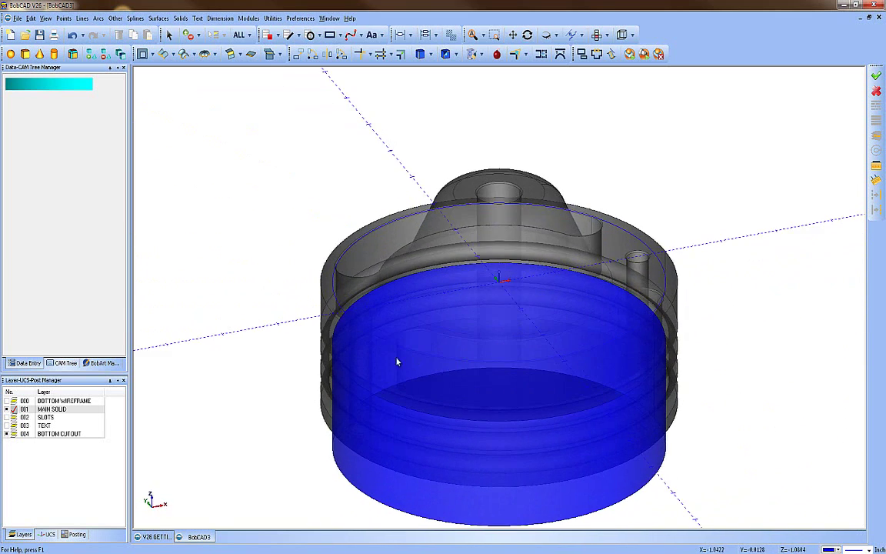
Subtract the cylinder from the main pulley solid with Solid Boolean Subtract, and leave the command.
{"action": "left_click", "coordinate": [180, 18]}
{"action": "left_click", "coordinate": [175, 99]}
{"action": "left_click", "coordinate": [322, 314]}
{"action": "left_click", "coordinate": [340, 477]}
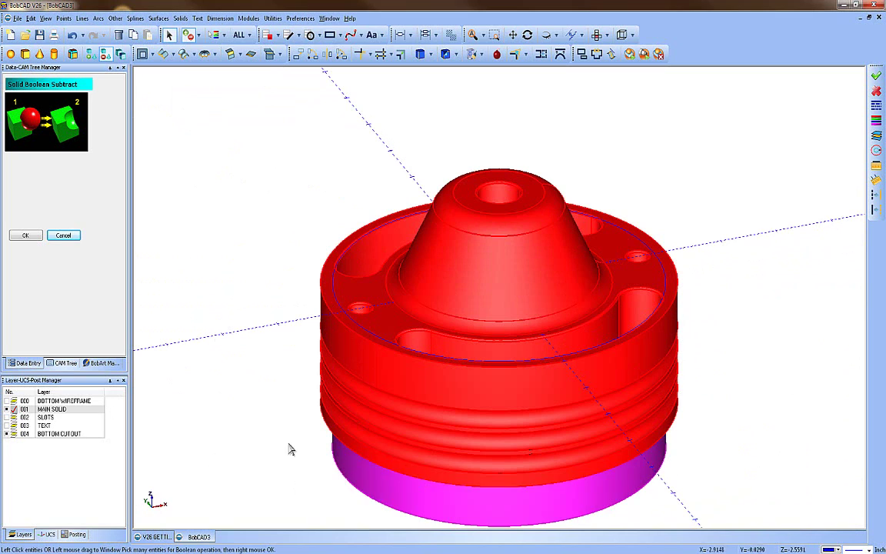
{"action": "left_click", "coordinate": [26, 236]}
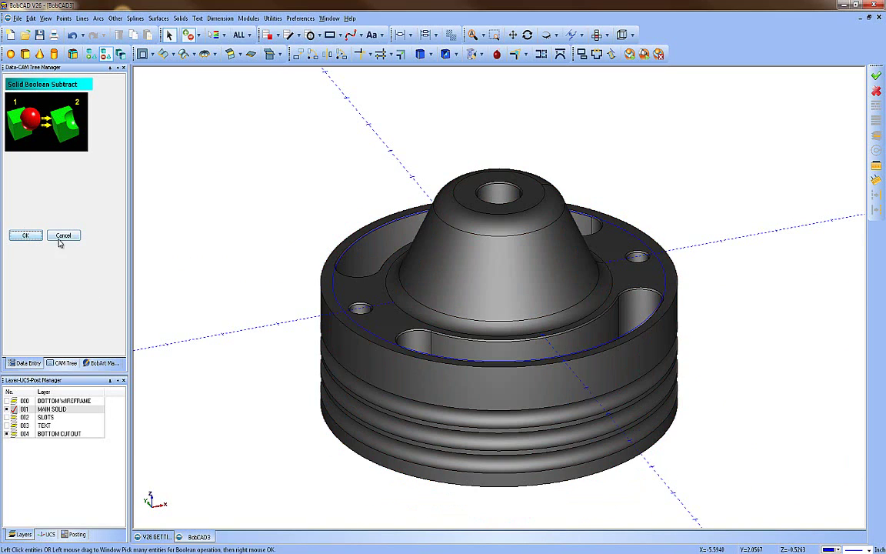
{"action": "left_click", "coordinate": [63, 236]}
Hide the BOTTOM CUTOUT layer and show the TEXT layer together with the main solid.
{"action": "middle_click_drag", "start_coordinate": [379, 456], "coordinate": [282, 485]}
{"action": "scroll", "coordinate": [254, 477], "scroll_direction": "up", "scroll_amount": 2}
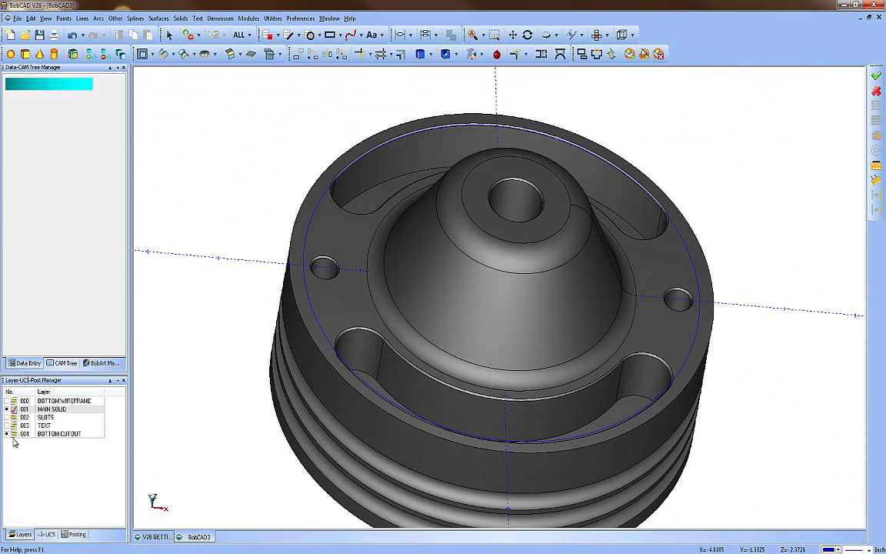
{"action": "left_click", "coordinate": [60, 433]}
{"action": "middle_click_drag", "start_coordinate": [237, 297], "coordinate": [376, 323]}
{"action": "left_click", "coordinate": [14, 426]}
{"action": "middle_click_drag", "start_coordinate": [431, 331], "coordinate": [402, 316]}
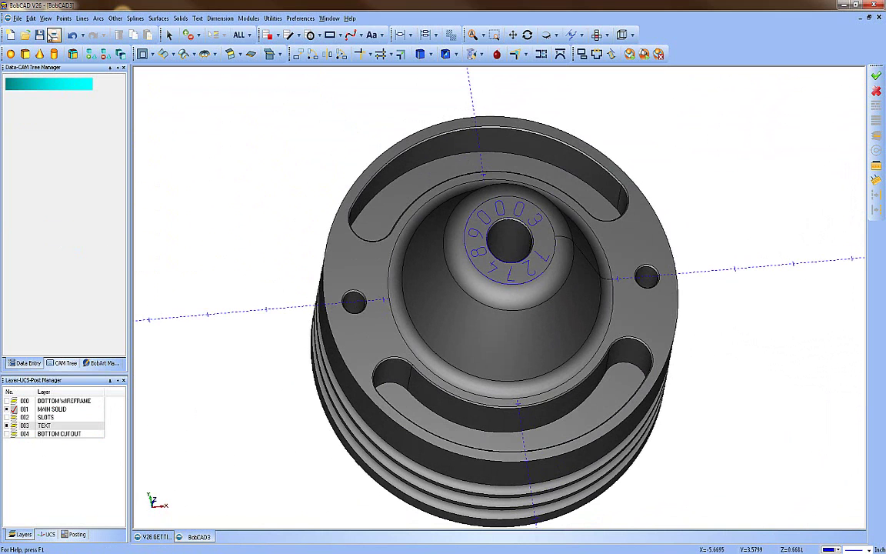
{"action": "middle_click_drag", "start_coordinate": [281, 229], "coordinate": [289, 254]}
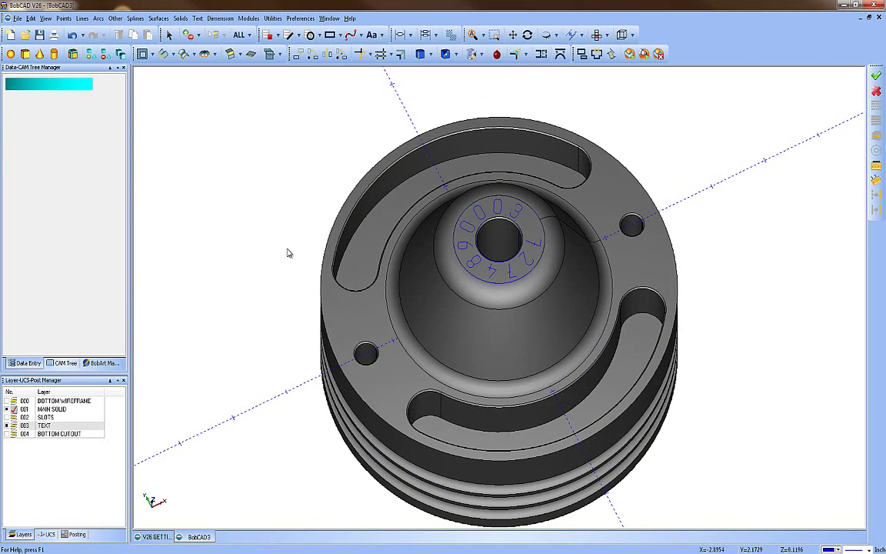